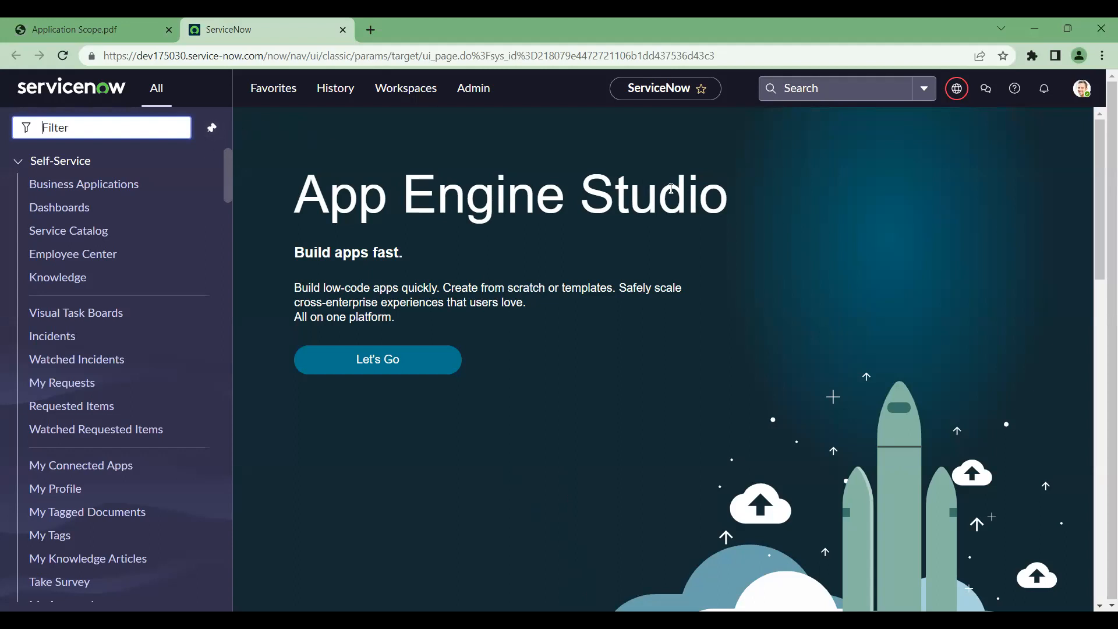
Check the update set picker's list of update sets, then close it
left_click(965, 95)
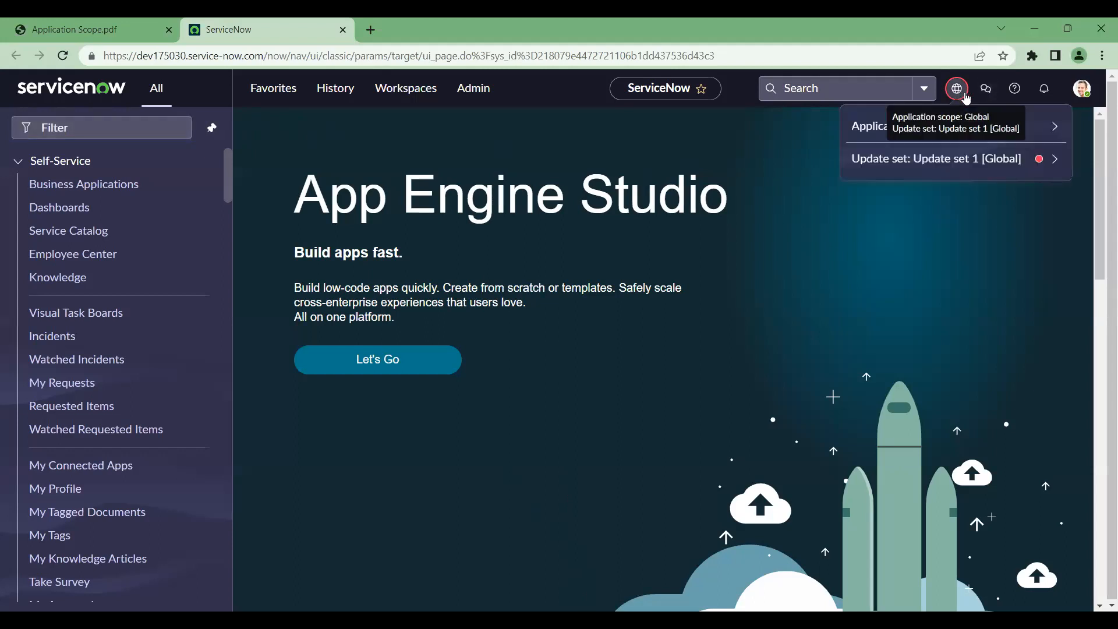
left_click(1049, 163)
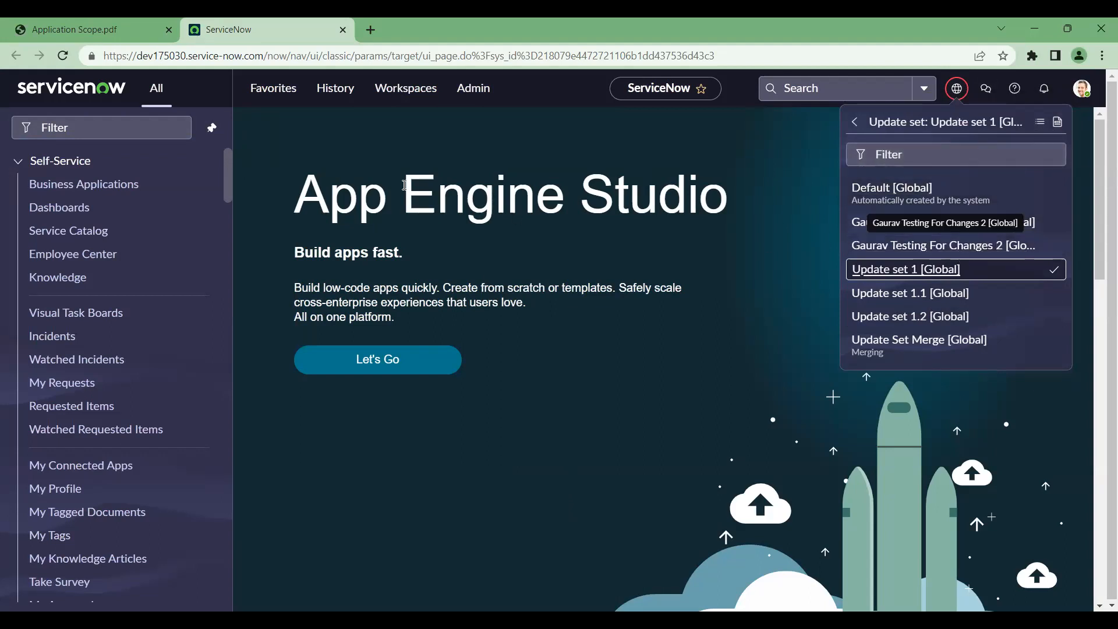
left_click(106, 129)
Filter the navigator on 'local' to list Local Update Sets and Local Changes
left_click(105, 129)
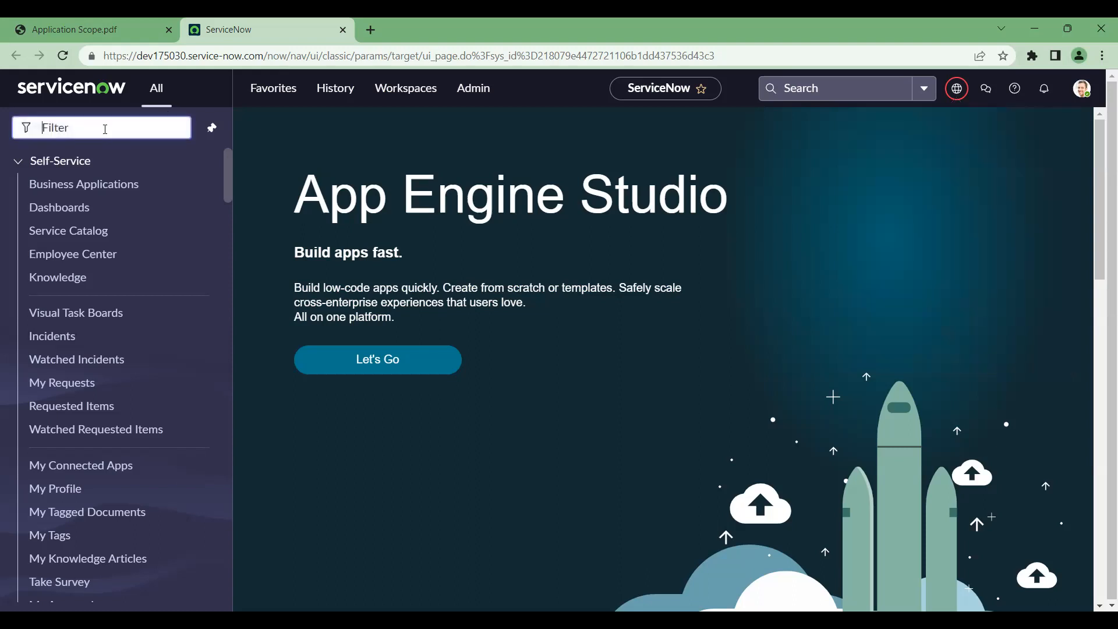
type("local uip")
key("BackSpace")
key("BackSpace")
key("BackSpace")
key("BackSpace")
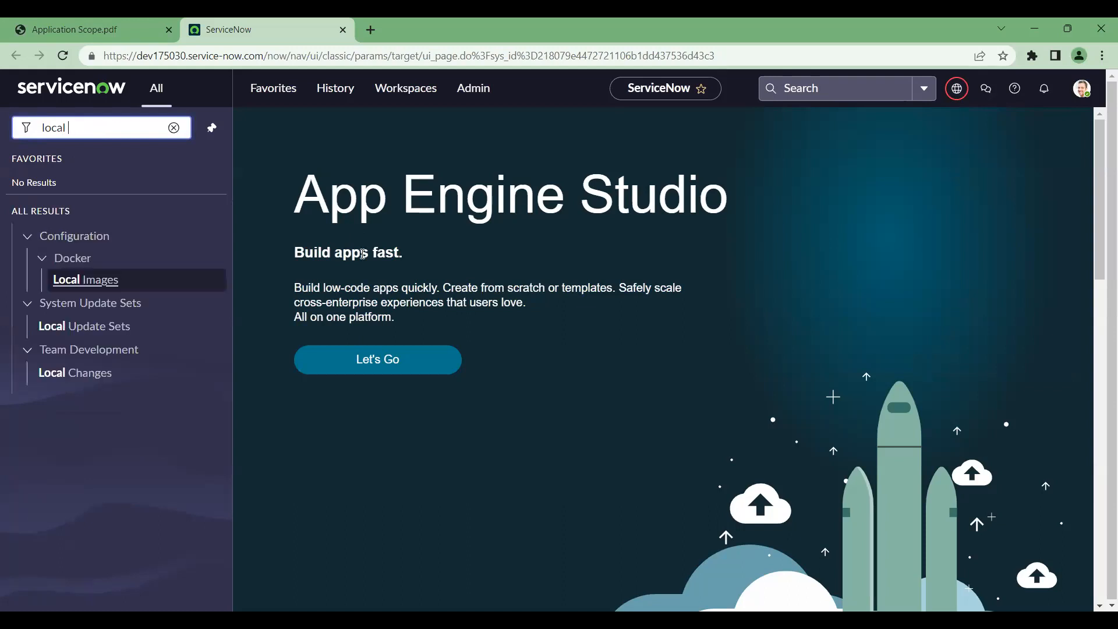
key("alt+Tab")
Show the Topics Cover slide and highlight 'Update Source' in its sixth bullet
left_click(100, 278)
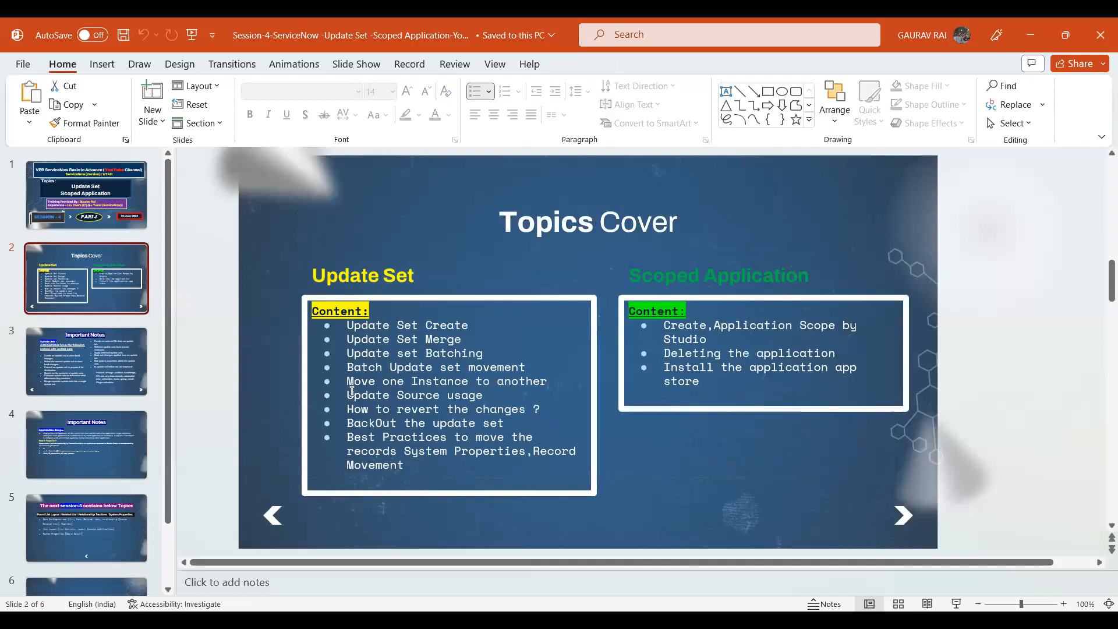
mouse_move(350, 398)
left_mouse_down()
mouse_move(458, 389)
mouse_move(349, 392)
left_mouse_up()
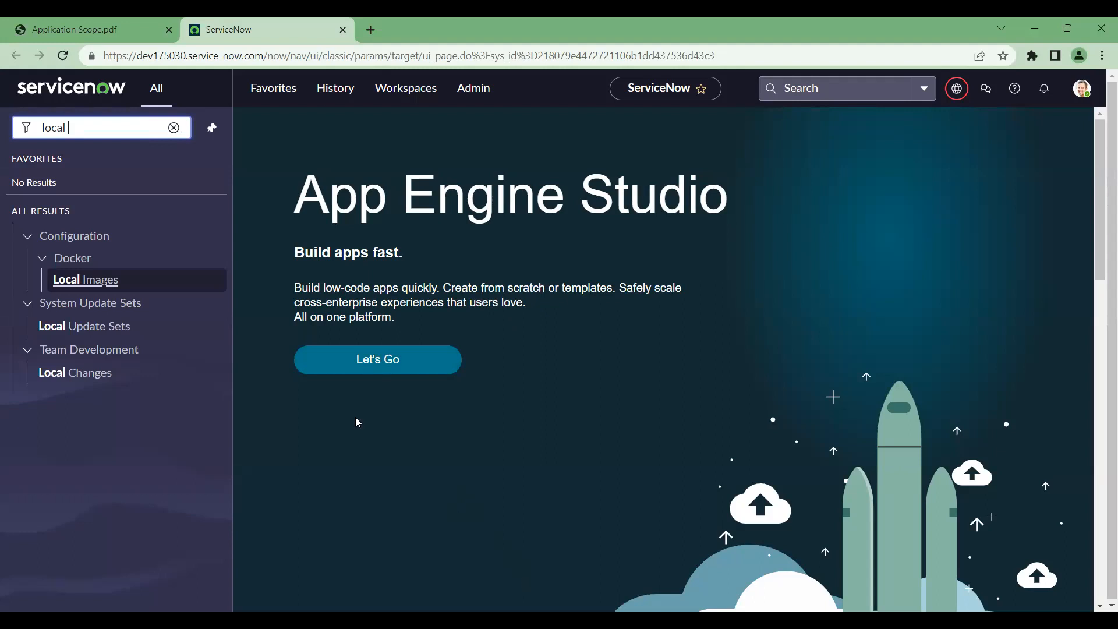
Search the navigator for 'update sour' and open System Update Sets > Update Sources
left_click(174, 128)
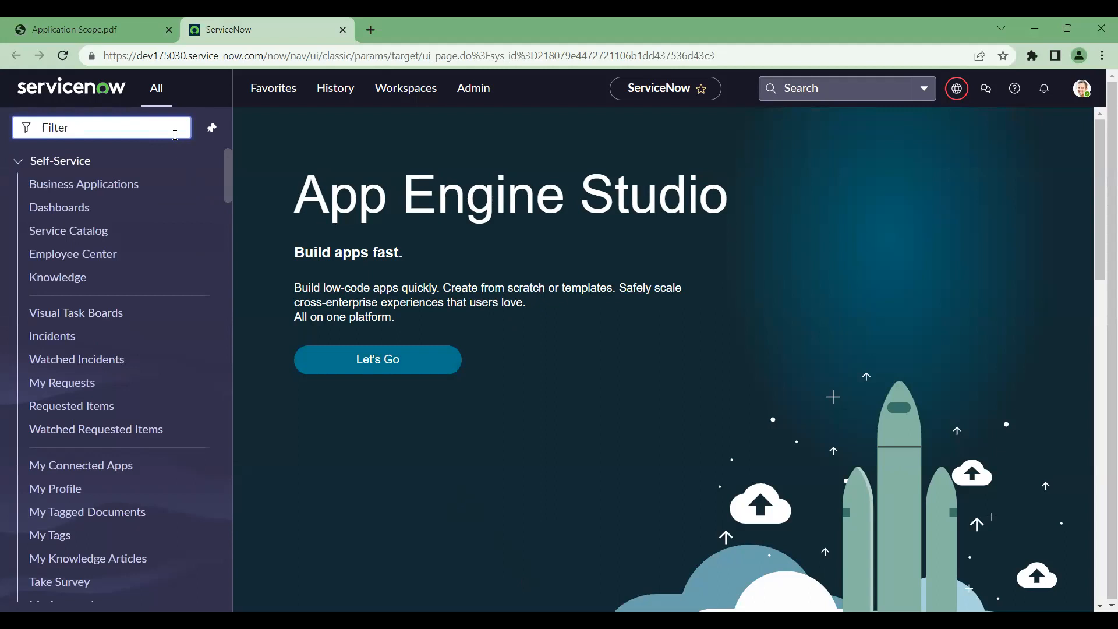
type("update")
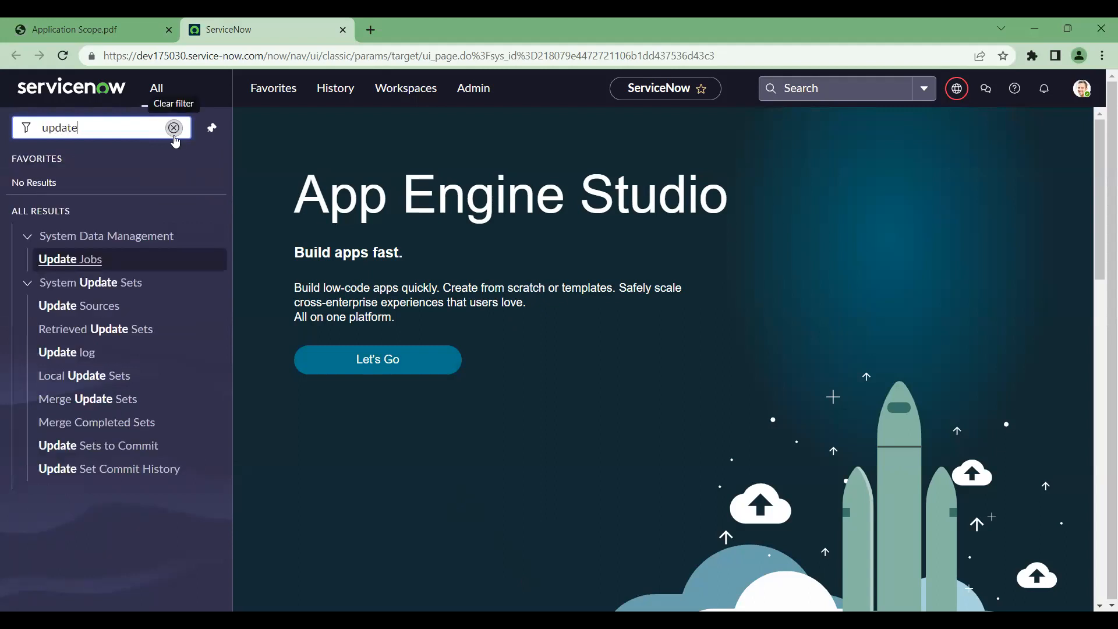
type(" sour")
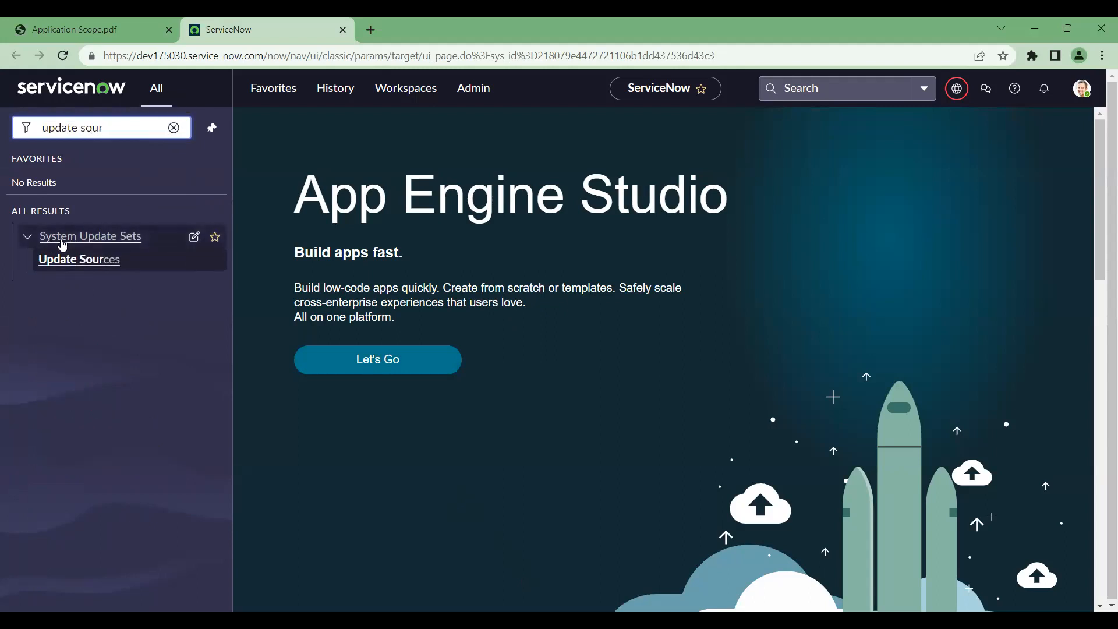
left_click(87, 265)
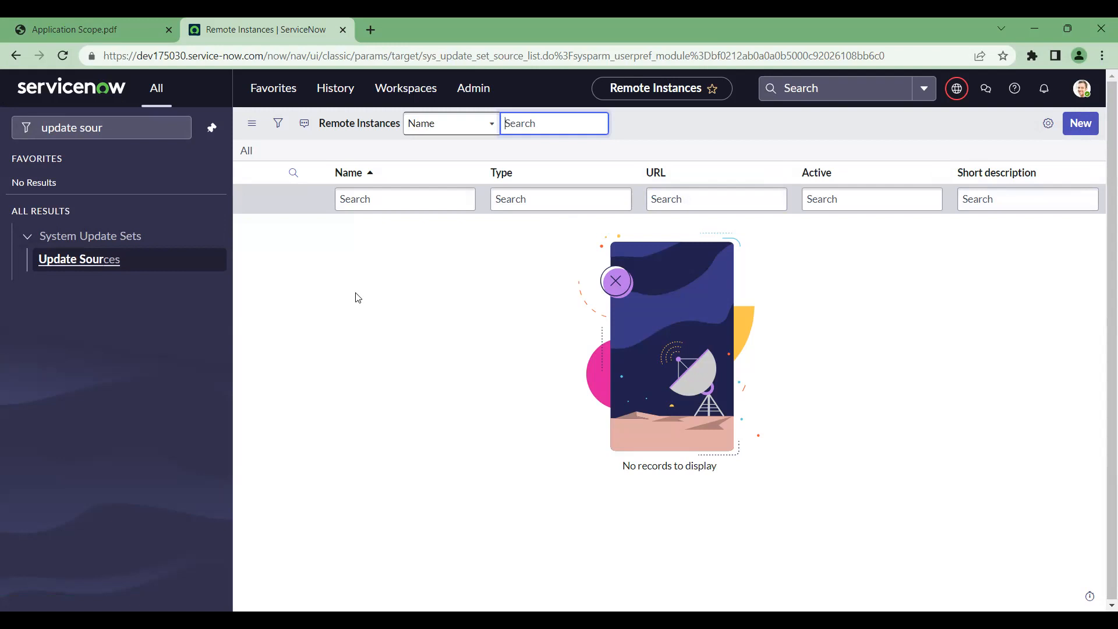
Create a new Remote Instance record named 'Dev Instnace'
left_click(1093, 132)
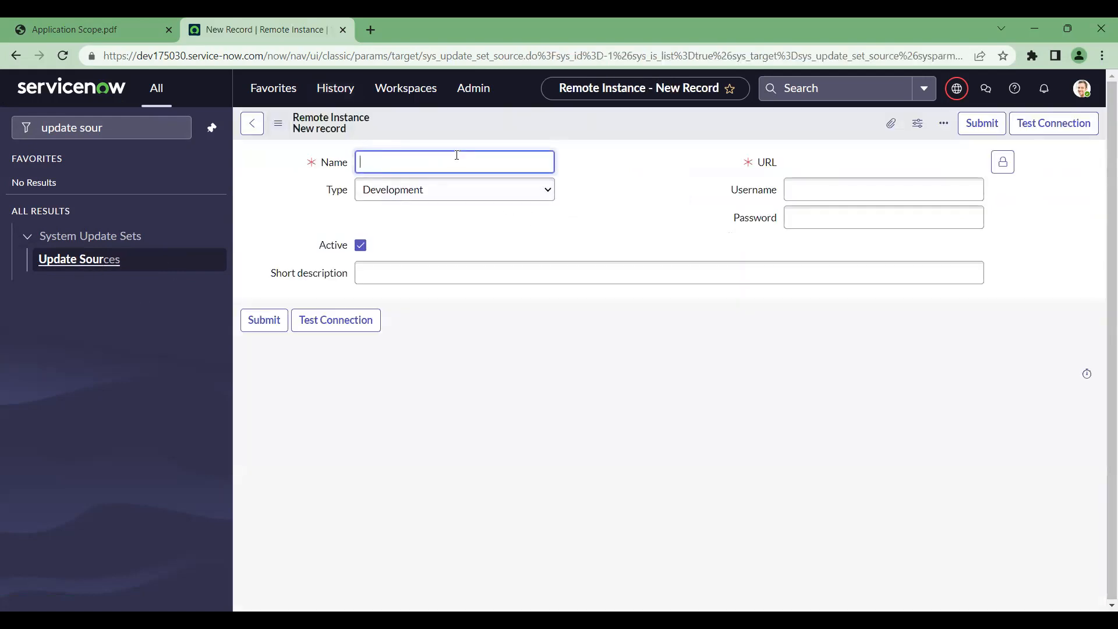
type("Dev Instnace")
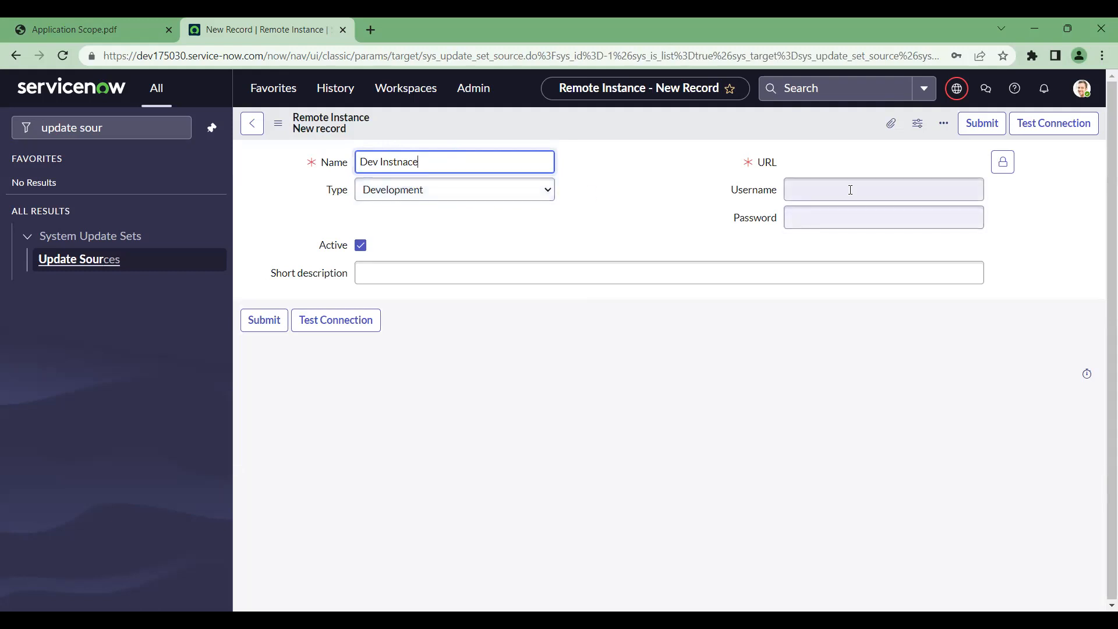
left_click(1003, 163)
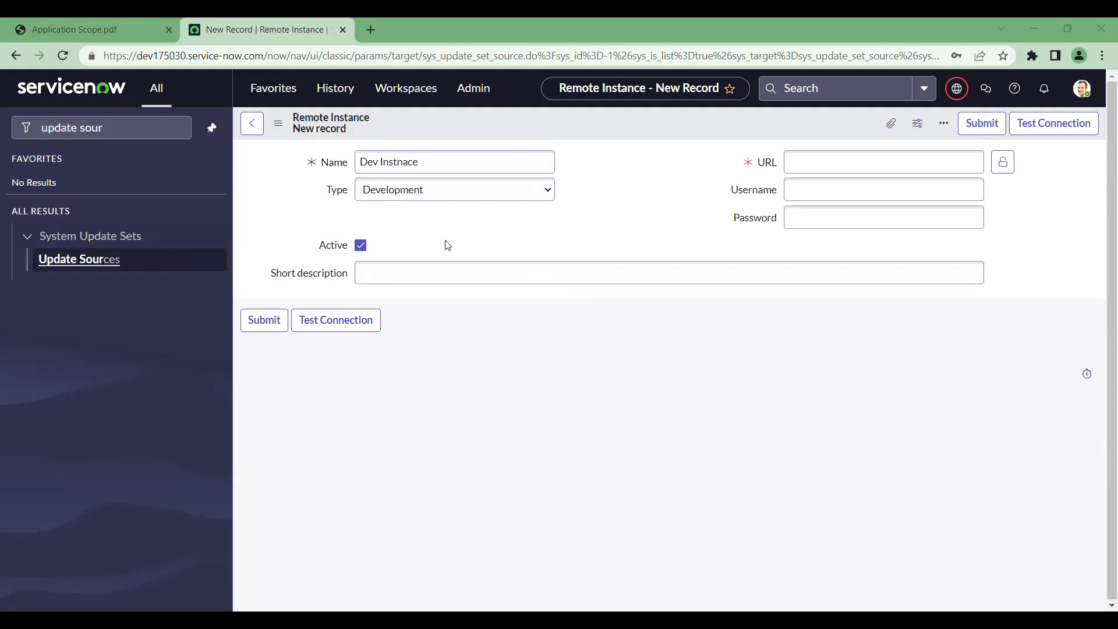
left_click(384, 162)
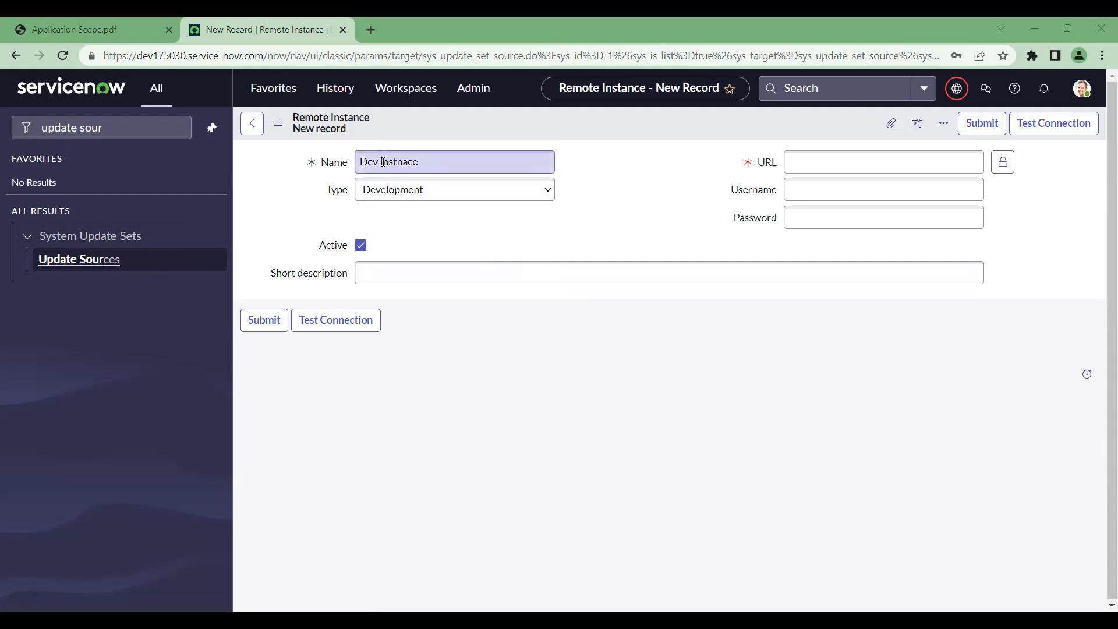
Fill the Username field with the saved account e-mail from the autofill suggestion
left_click(248, 156)
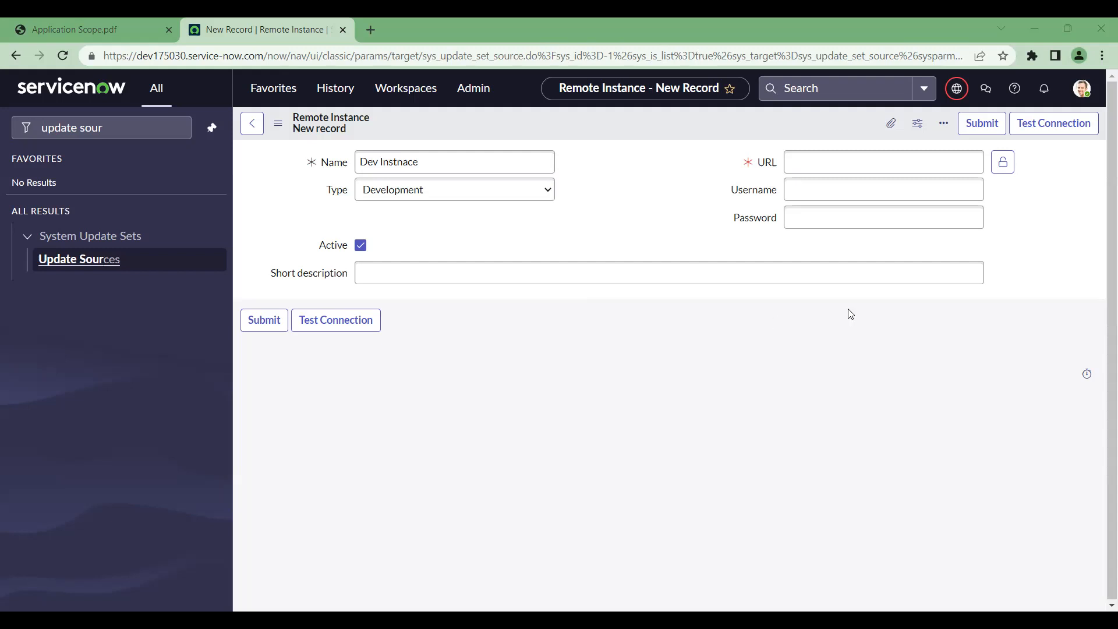
left_click(854, 190)
key("ctrl+v")
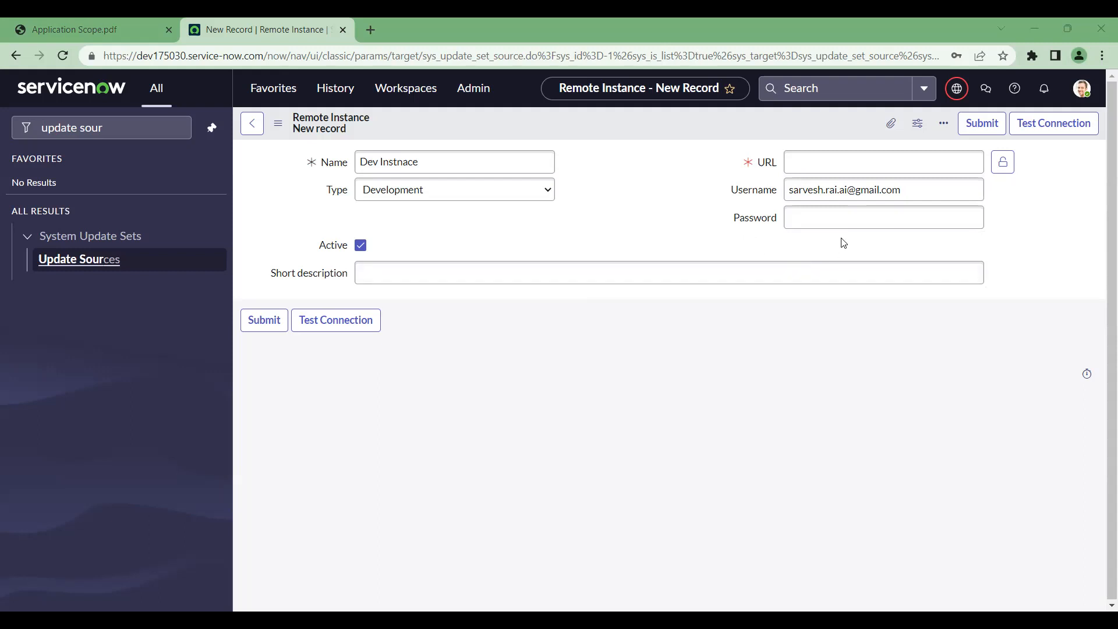
Enter the saved password on the Remote Instance form, leaving only the URL empty
left_click(852, 200)
left_click(824, 158)
left_click(851, 219)
key("ctrl+v")
key("Escape")
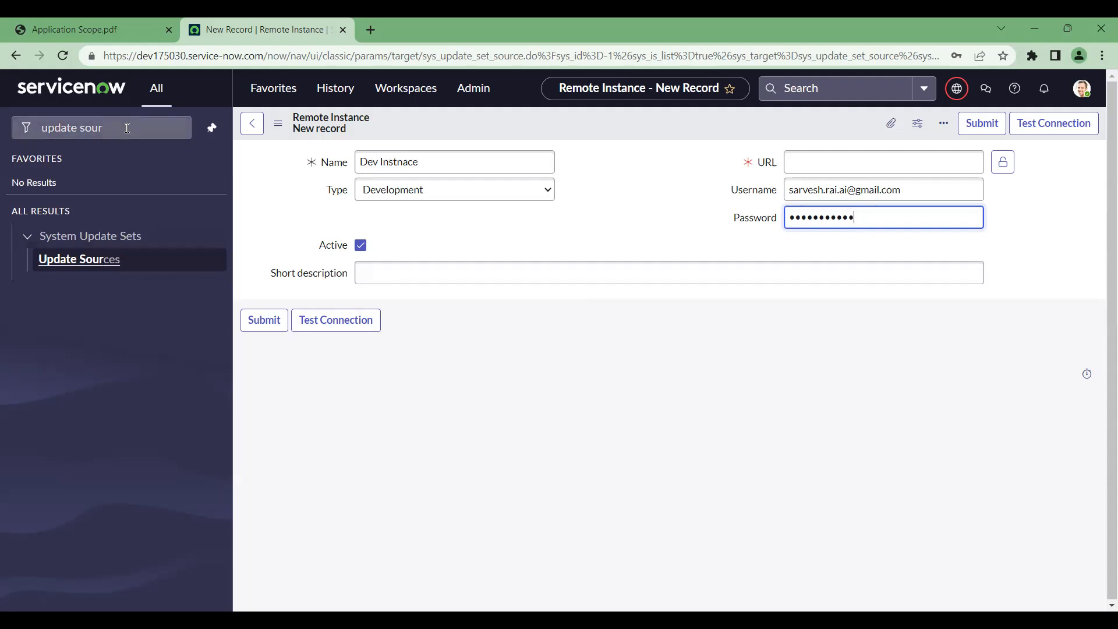
left_click_drag(117, 128, 2, 136)
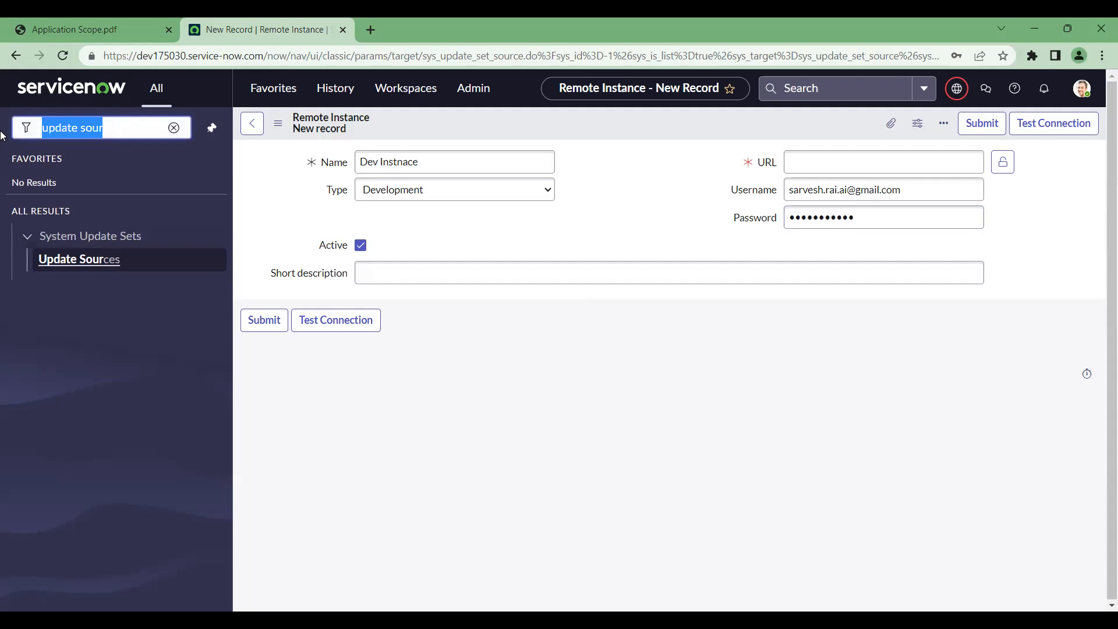
right_click(244, 20)
Duplicate the ServiceNow tab and filter its navigator on 'update' to list System Update Sets modules
left_click(291, 128)
left_click_drag(493, 17, 312, 18)
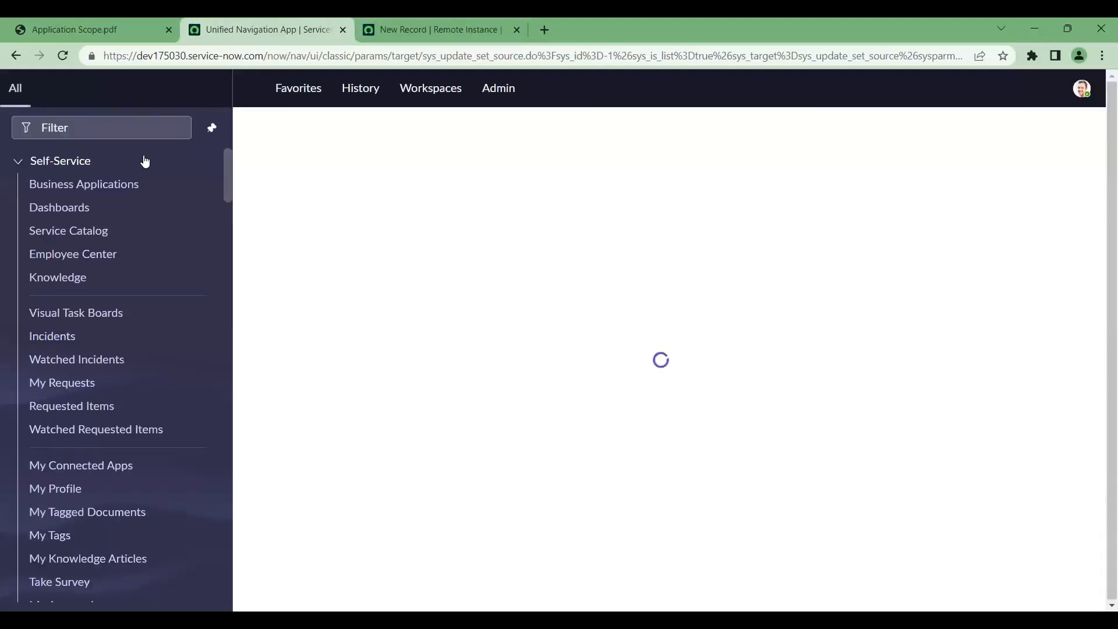
left_click(95, 127)
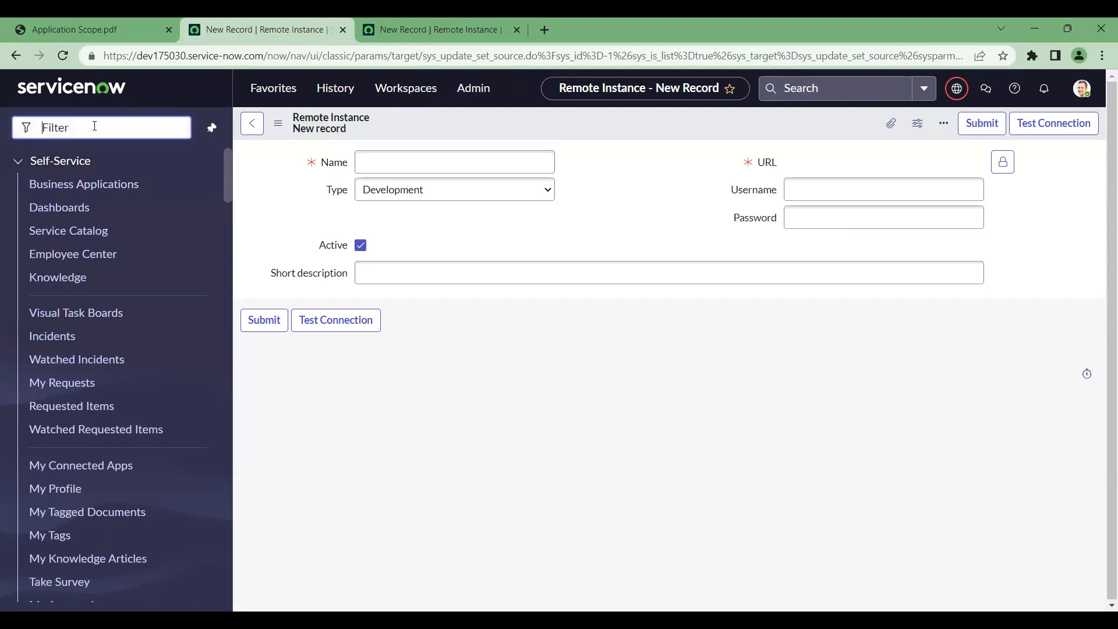
type("update")
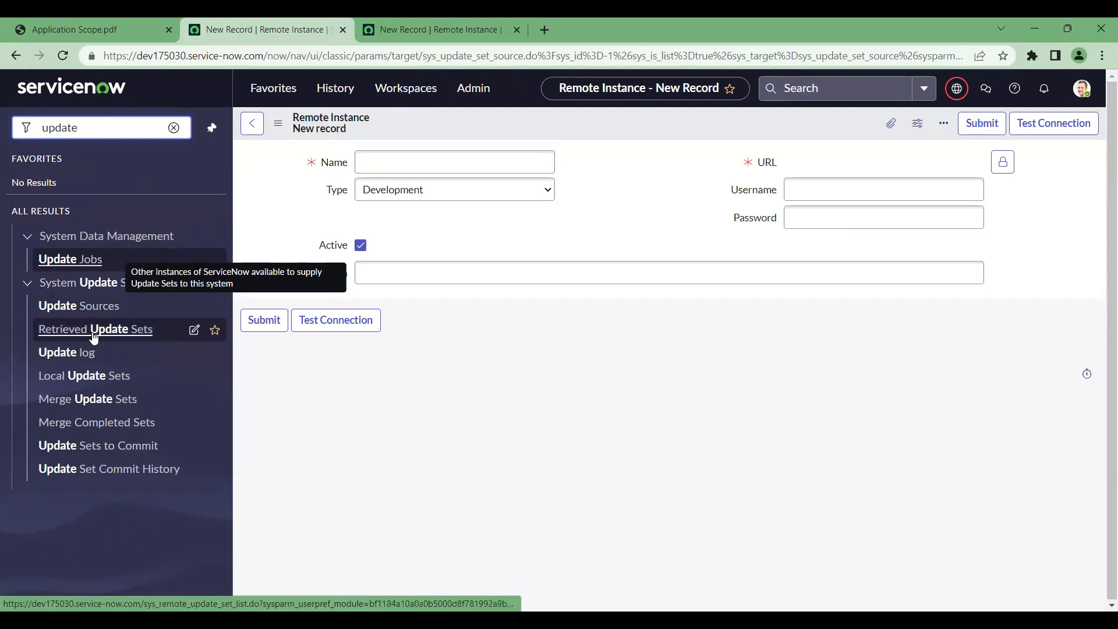
key("alt")
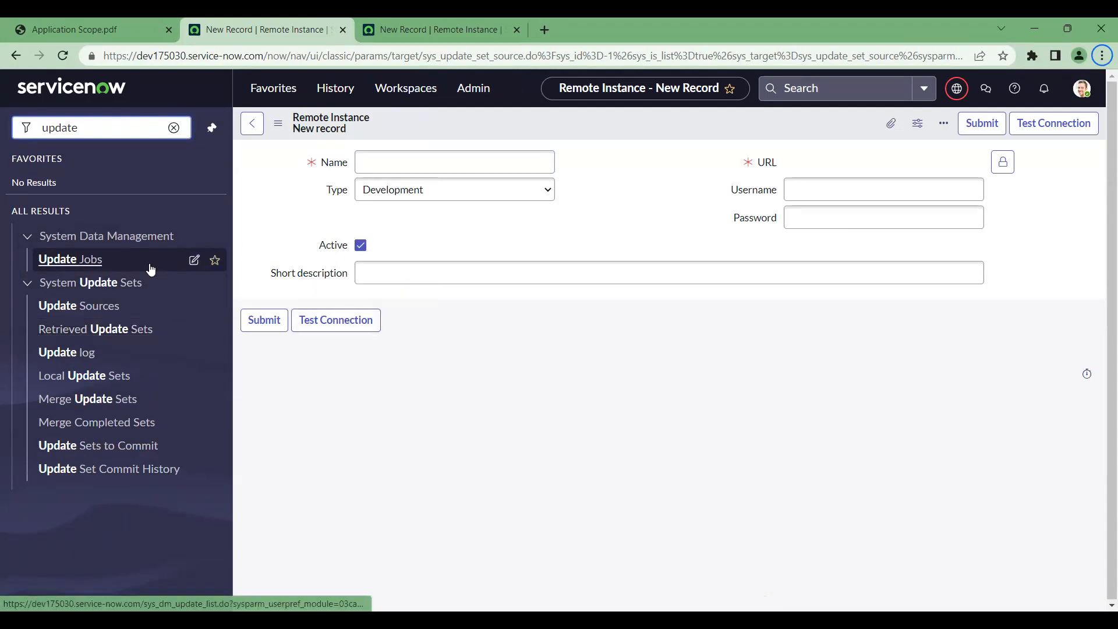
Open Local Update Sets and the Default update set for the Password Reset application
left_click(98, 378)
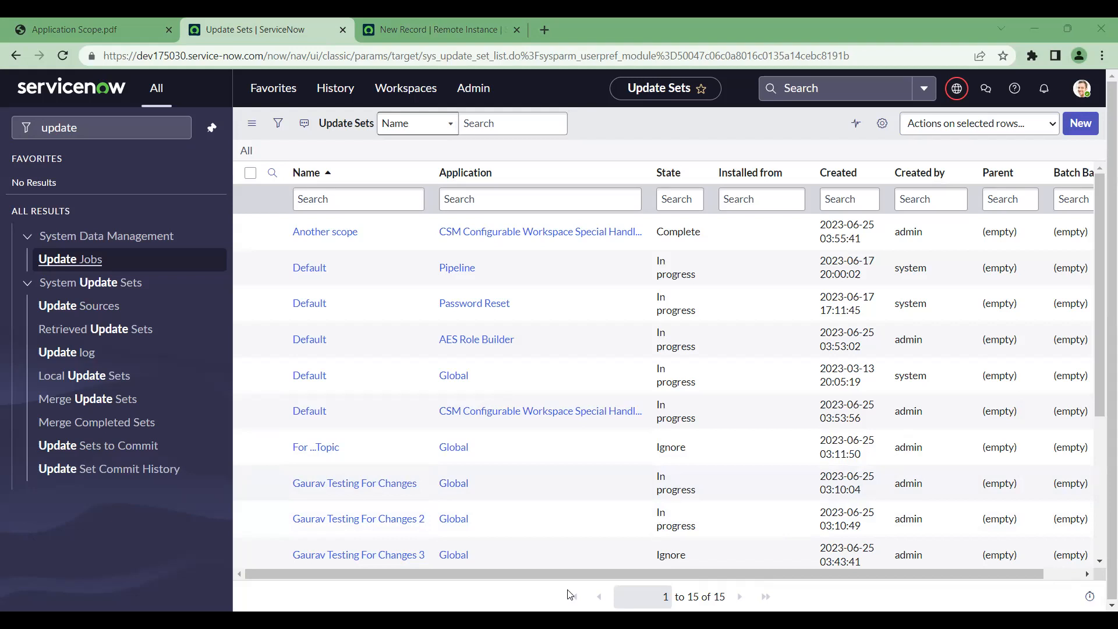
left_click(229, 58)
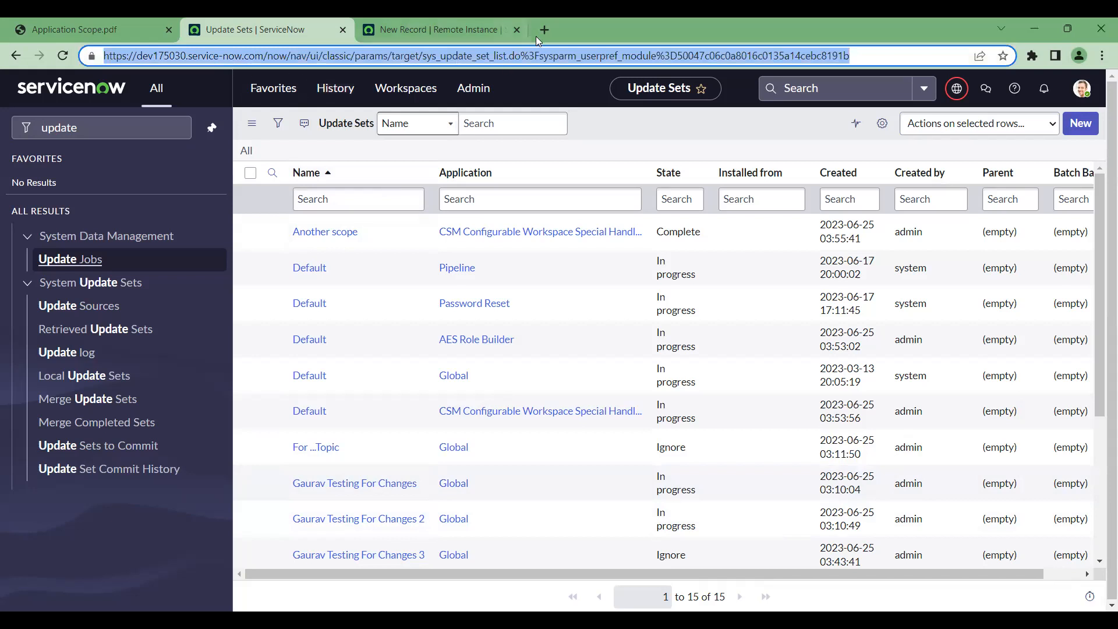
left_click(311, 304)
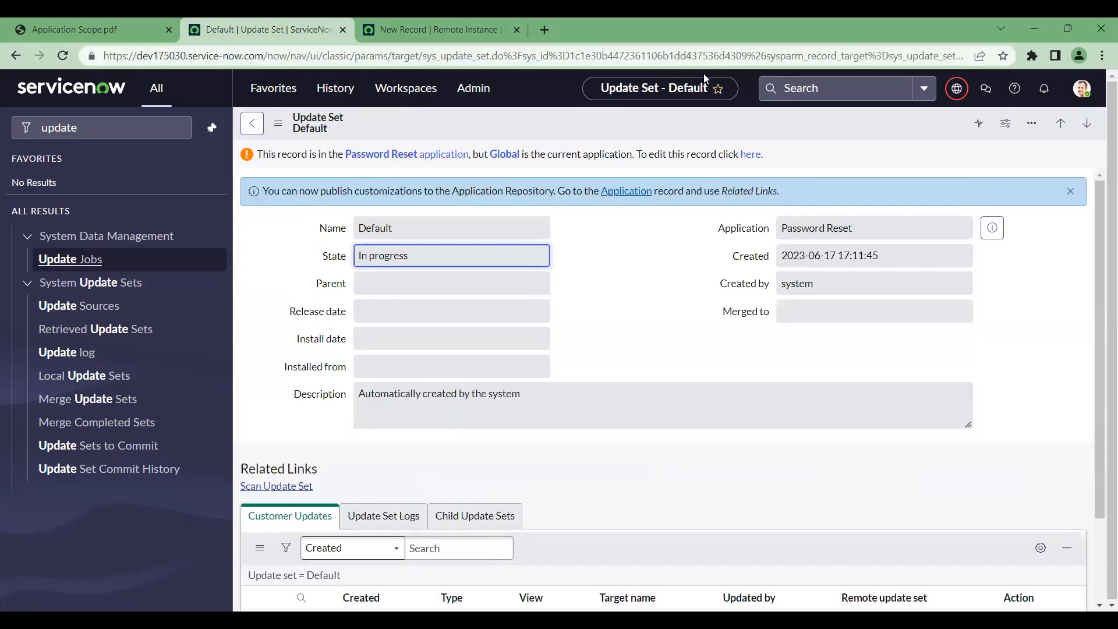
left_click(546, 30)
Enter the developer instance address in a new tab, then return to the Remote Instance form tab
left_click(537, 52)
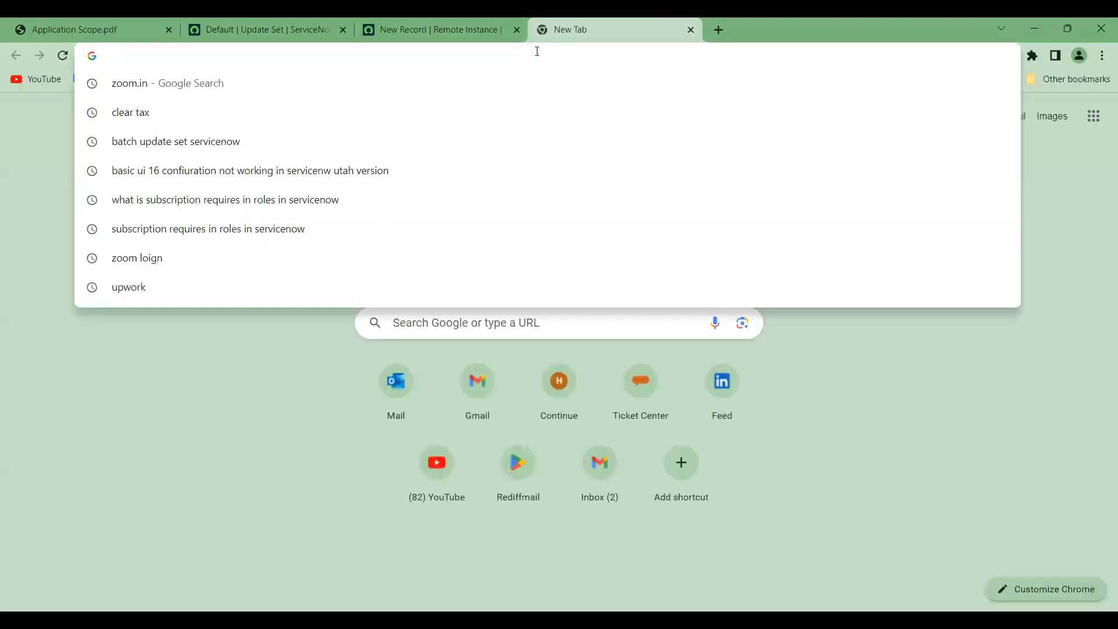
type("dev")
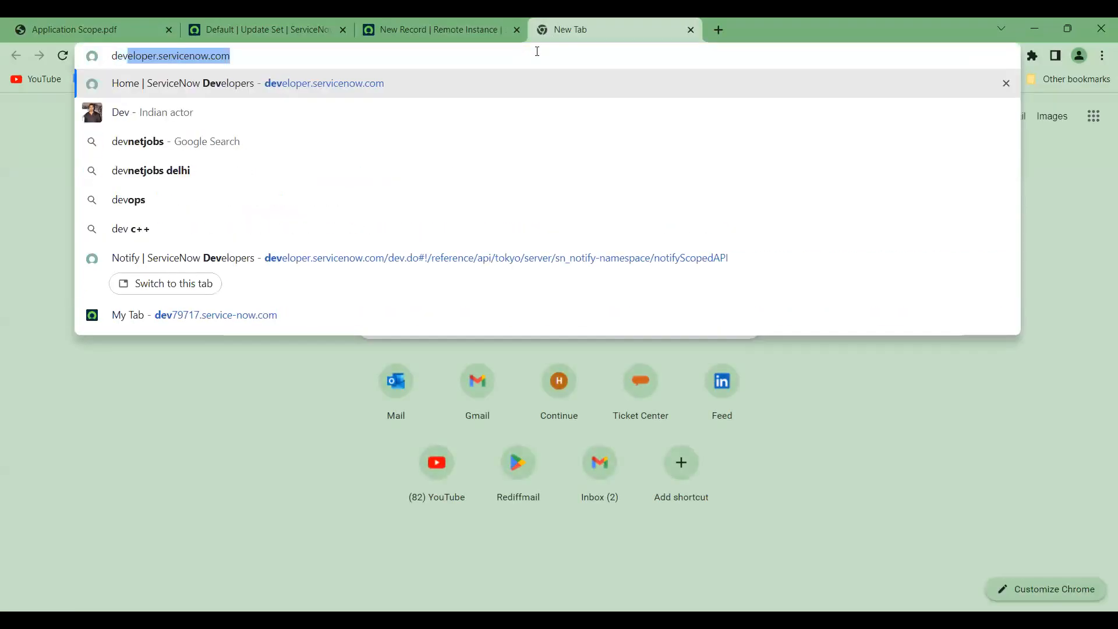
type("1")
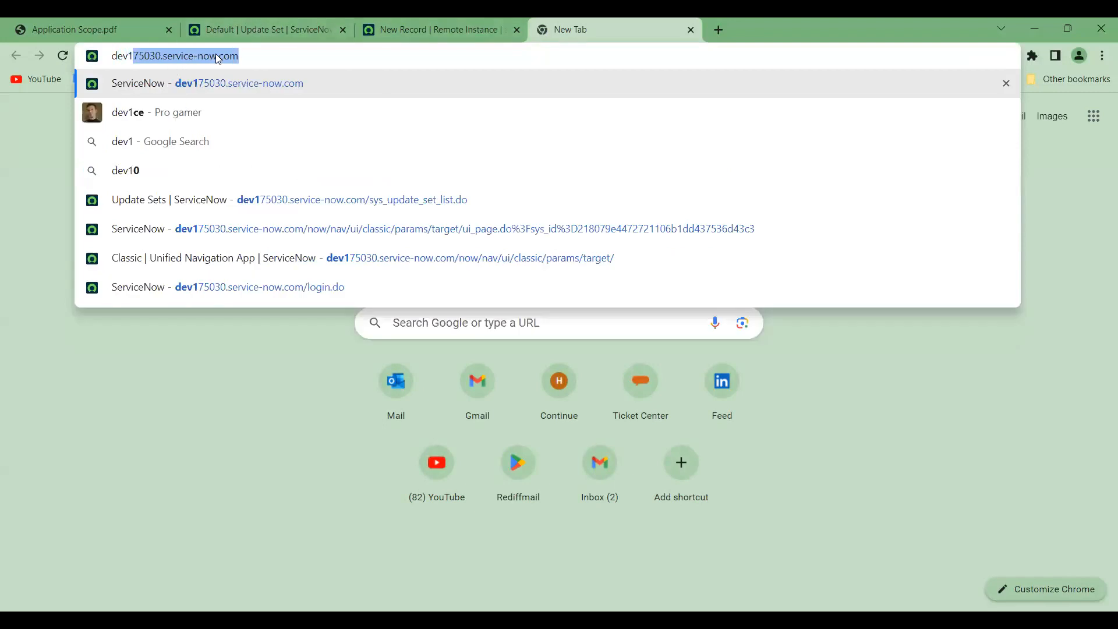
left_click(260, 60)
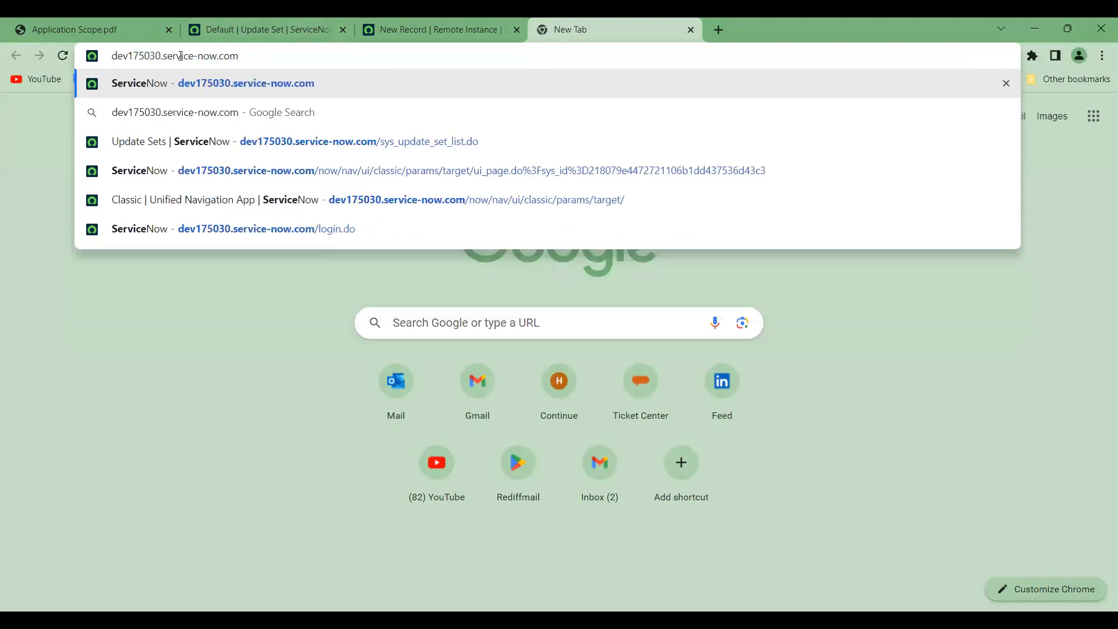
left_click_drag(159, 55, 110, 55)
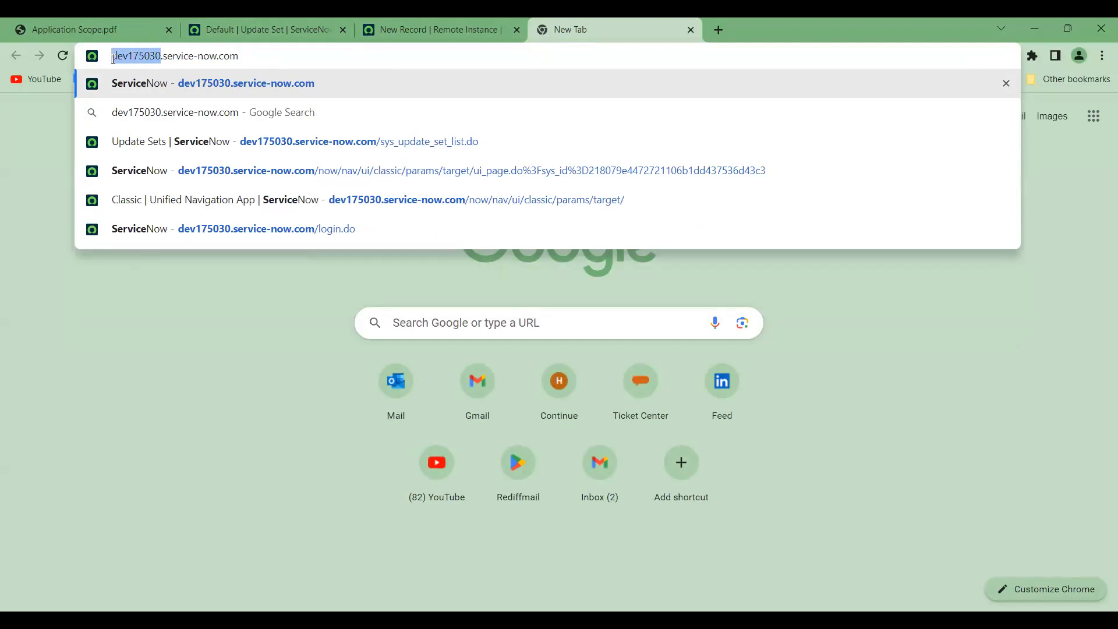
left_click(195, 321)
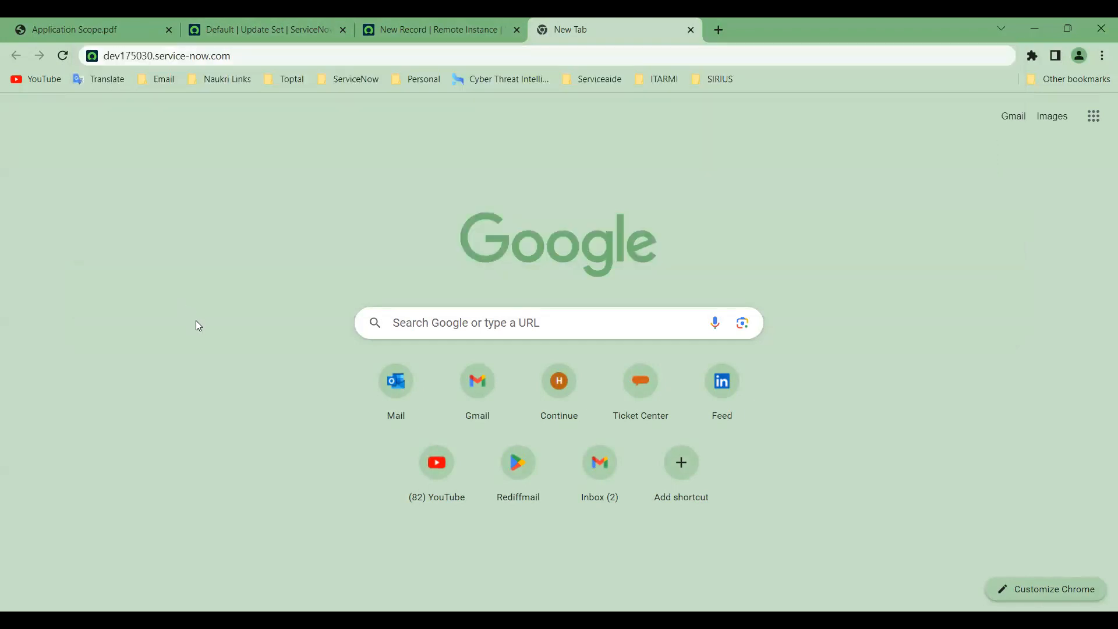
left_click(431, 30)
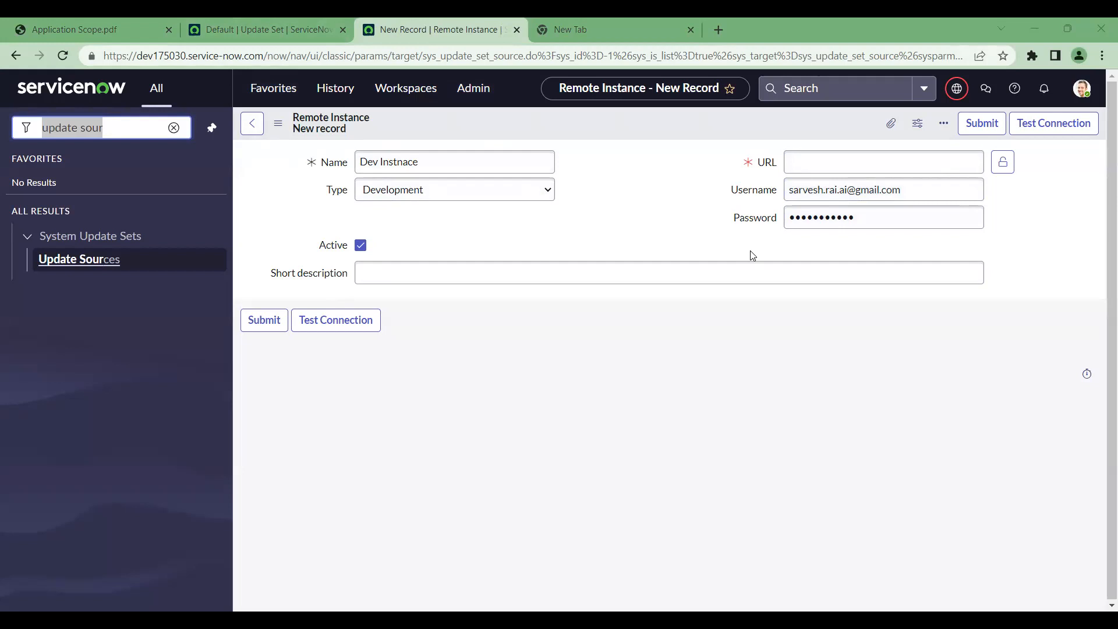
left_click(686, 280)
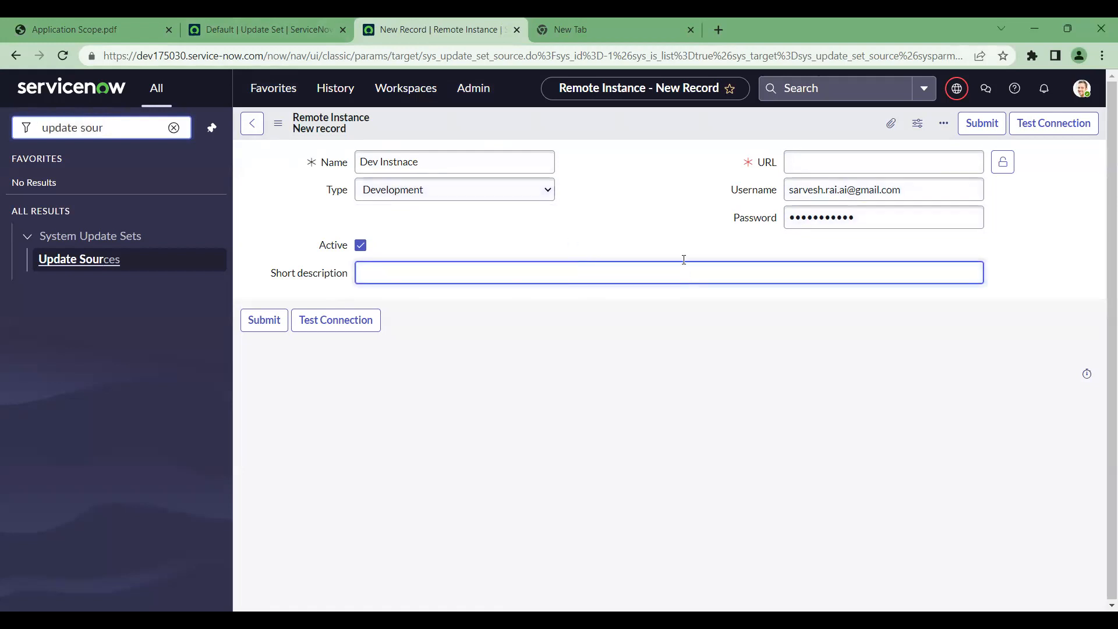
left_click(1074, 132)
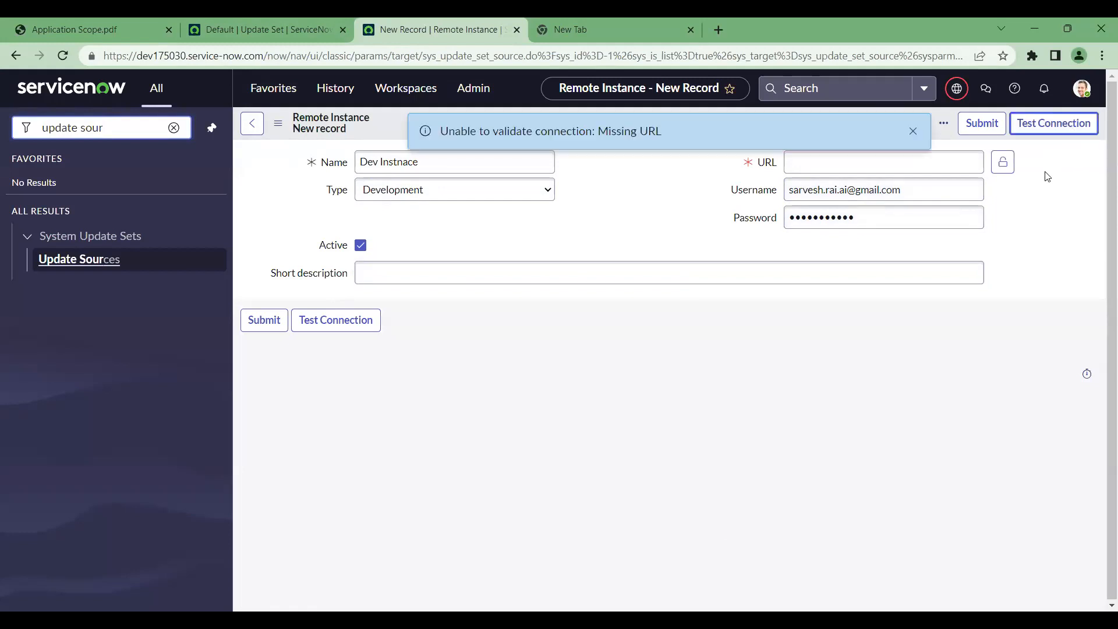
left_click_drag(701, 139, 436, 134)
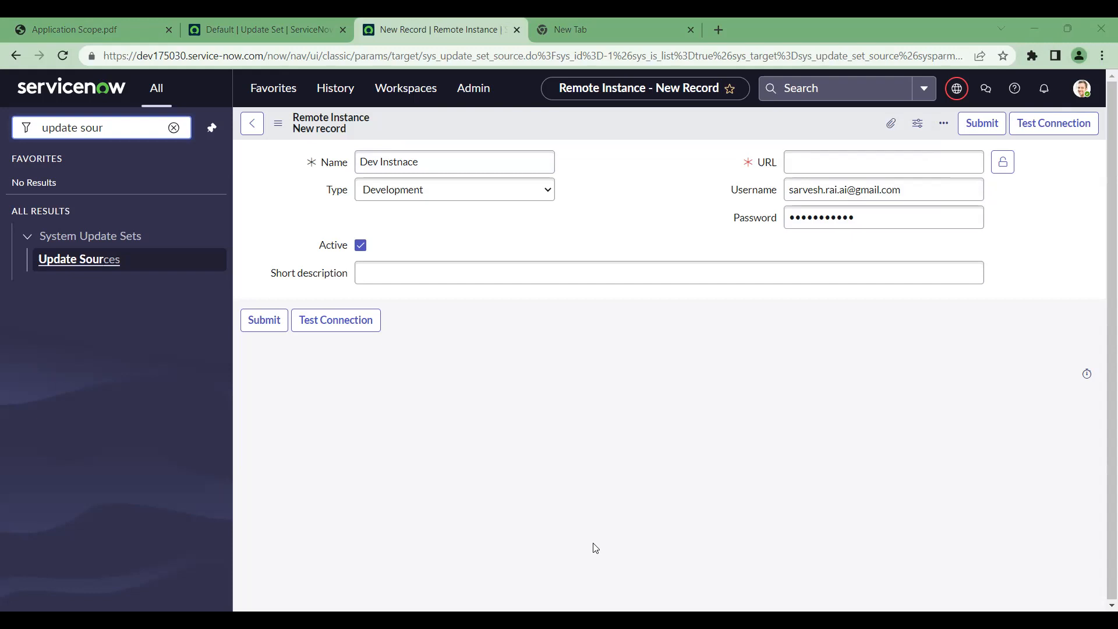
left_click(875, 169)
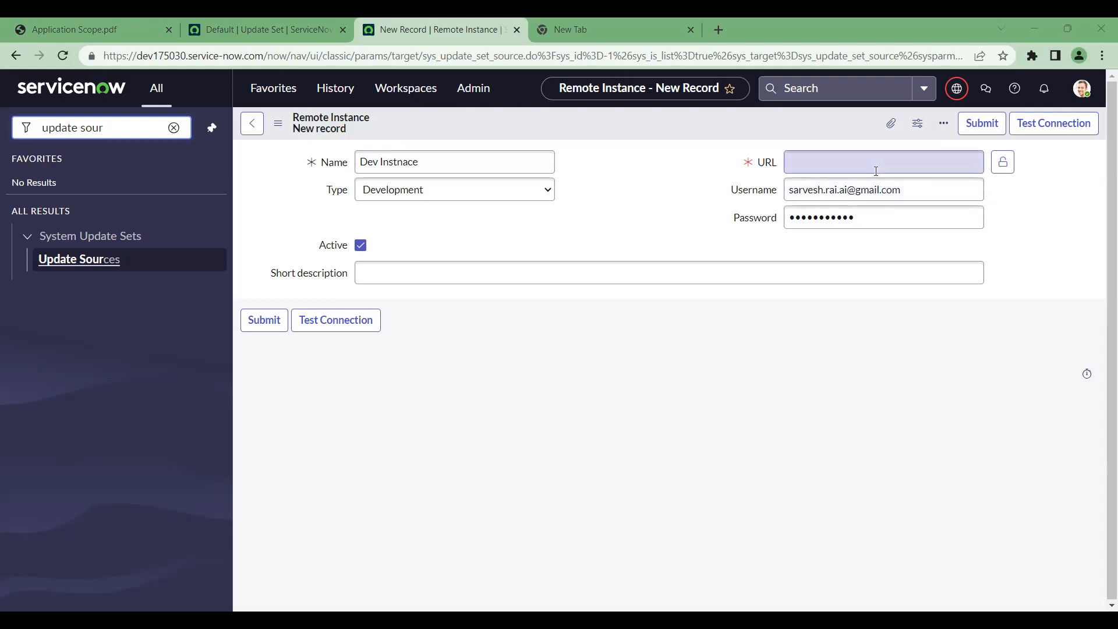
type("https://dev162889.service-now.com")
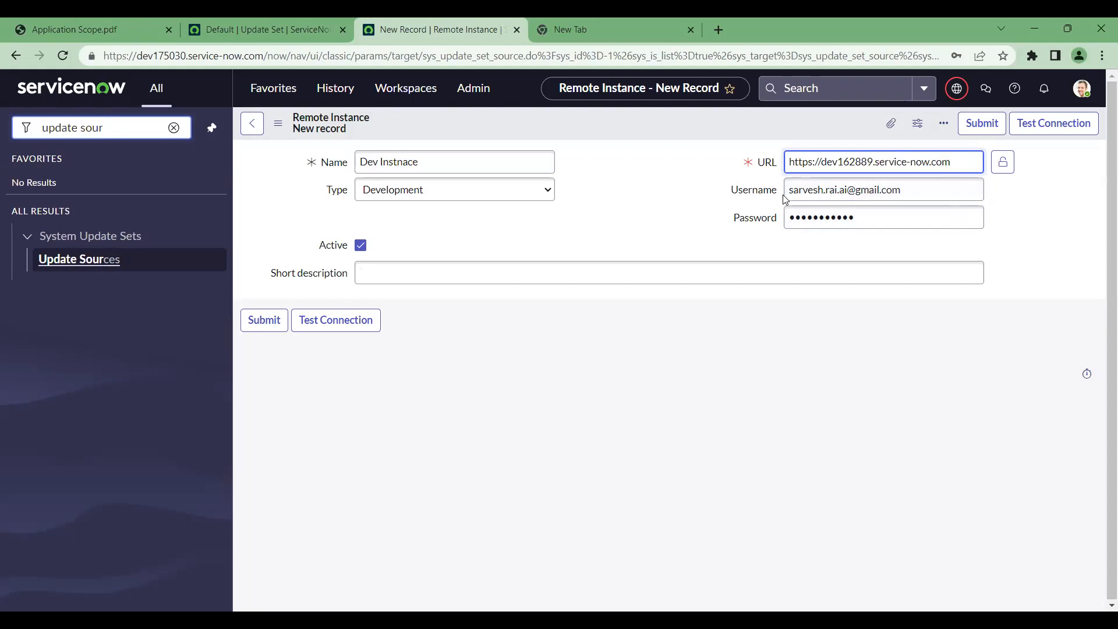
left_click_drag(787, 191, 937, 191)
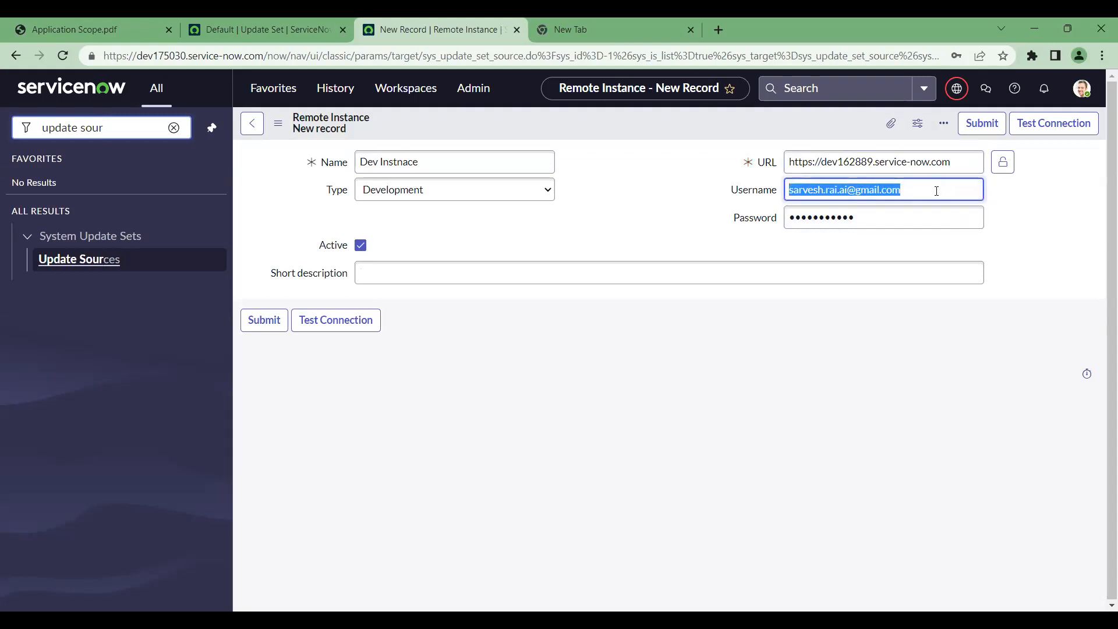
type("admin")
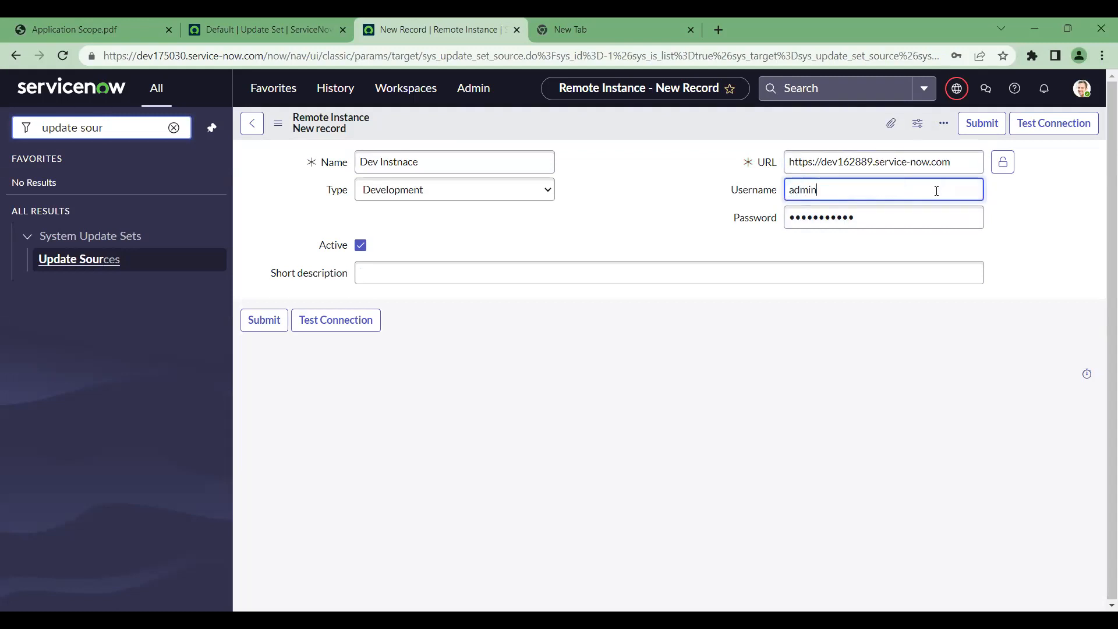
left_click_drag(912, 214, 810, 213)
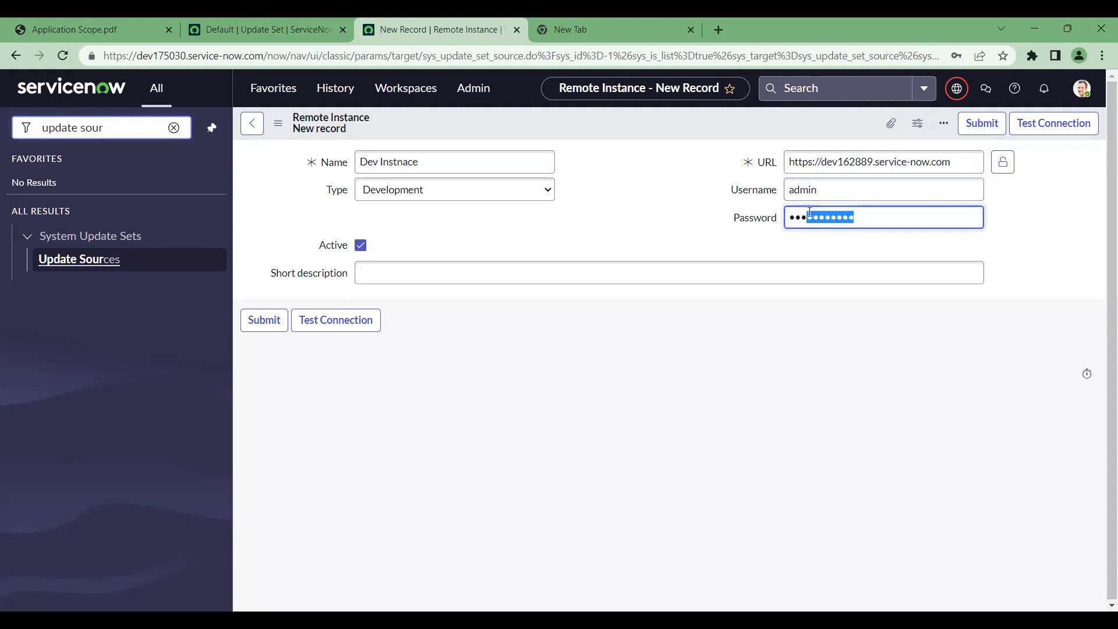
left_click(832, 192)
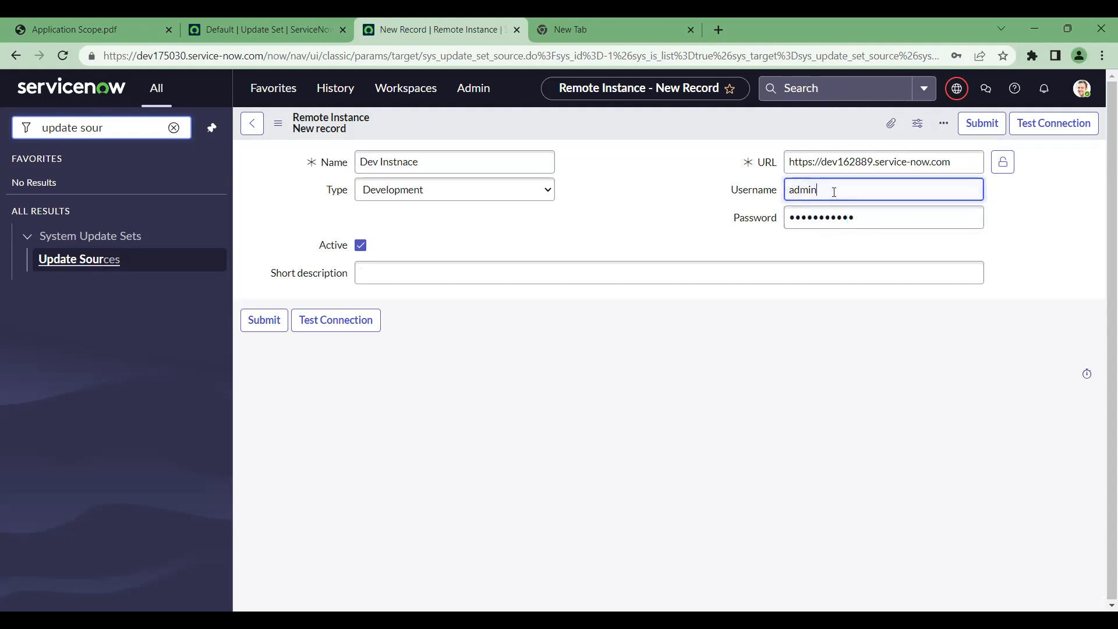
Test the connection and lock the URL field as a read-only link
left_click(1064, 133)
left_click(1008, 165)
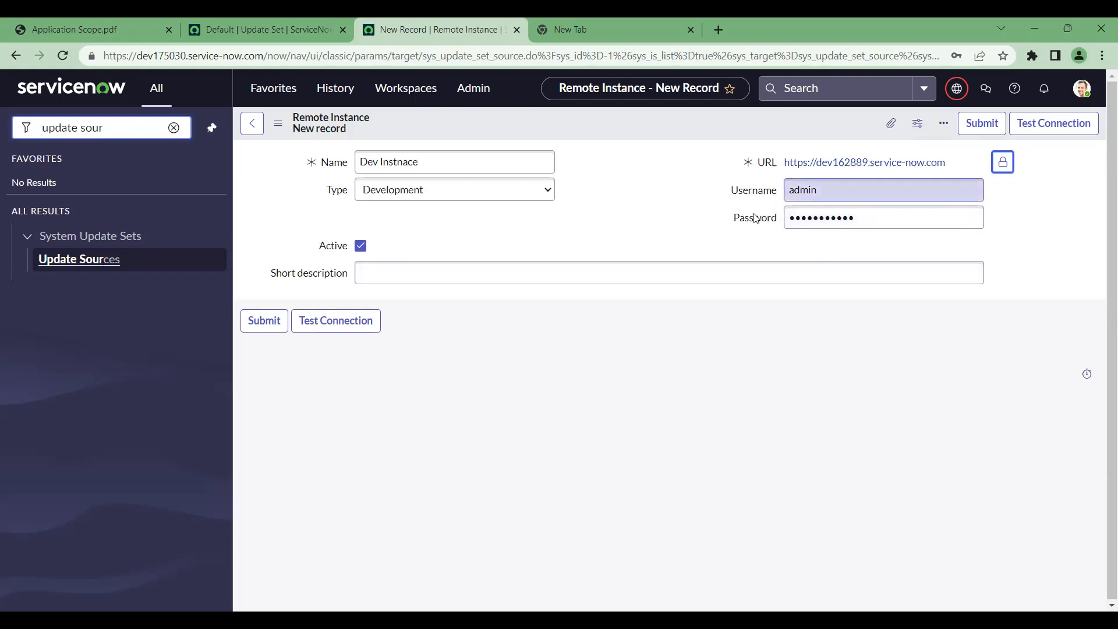
mouse_move(756, 222)
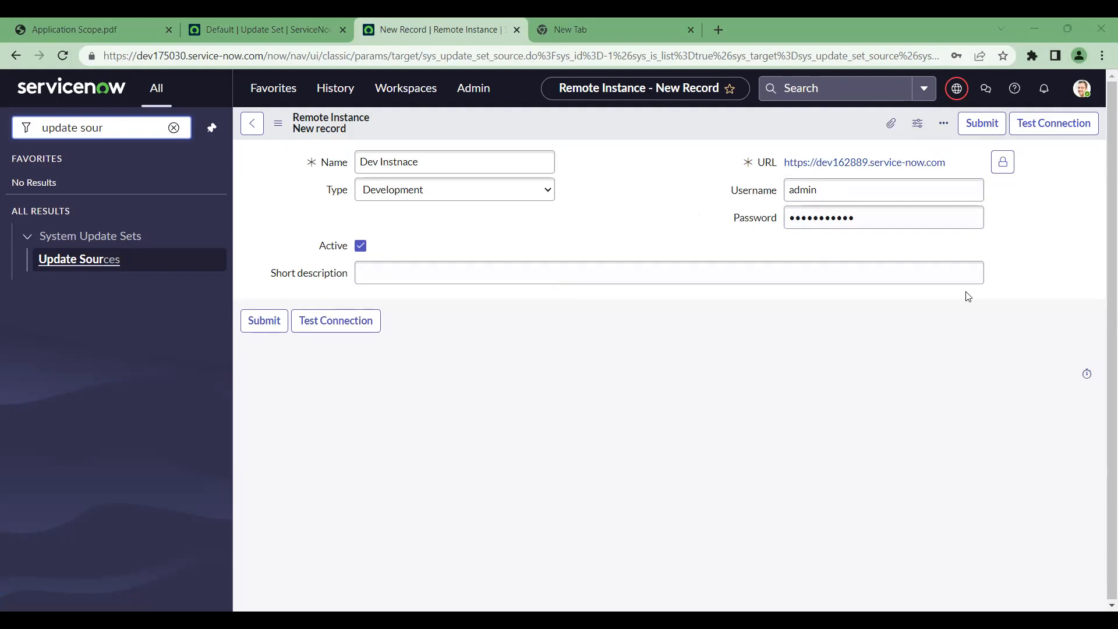
Replace the failing admin password for dev162889 and retest until it reports Connection is OK
left_click(1060, 126)
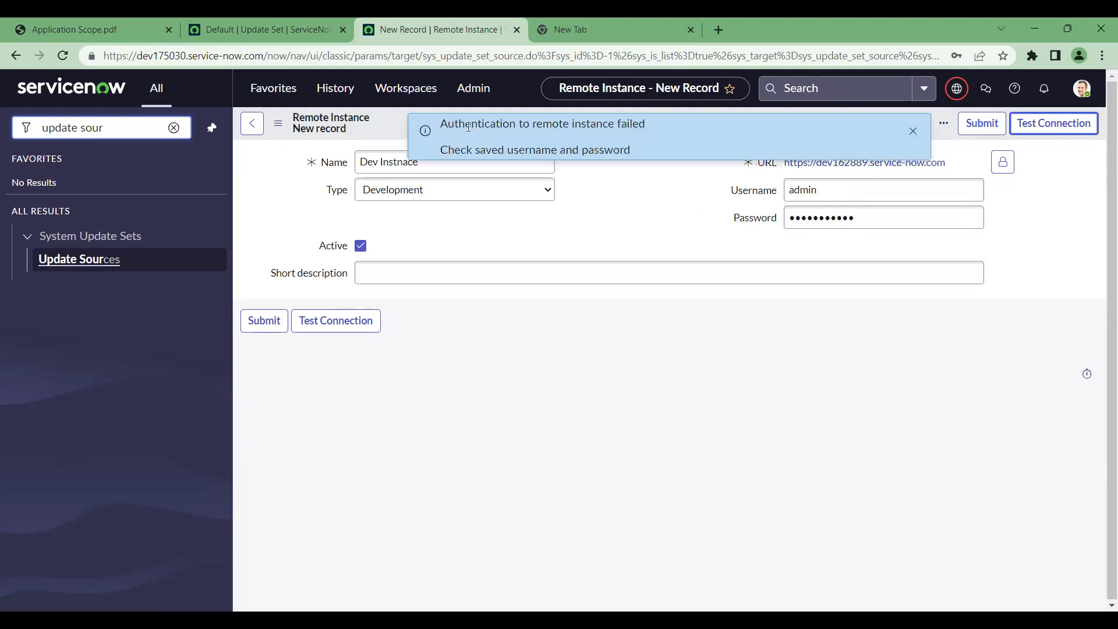
left_click_drag(440, 123, 589, 150)
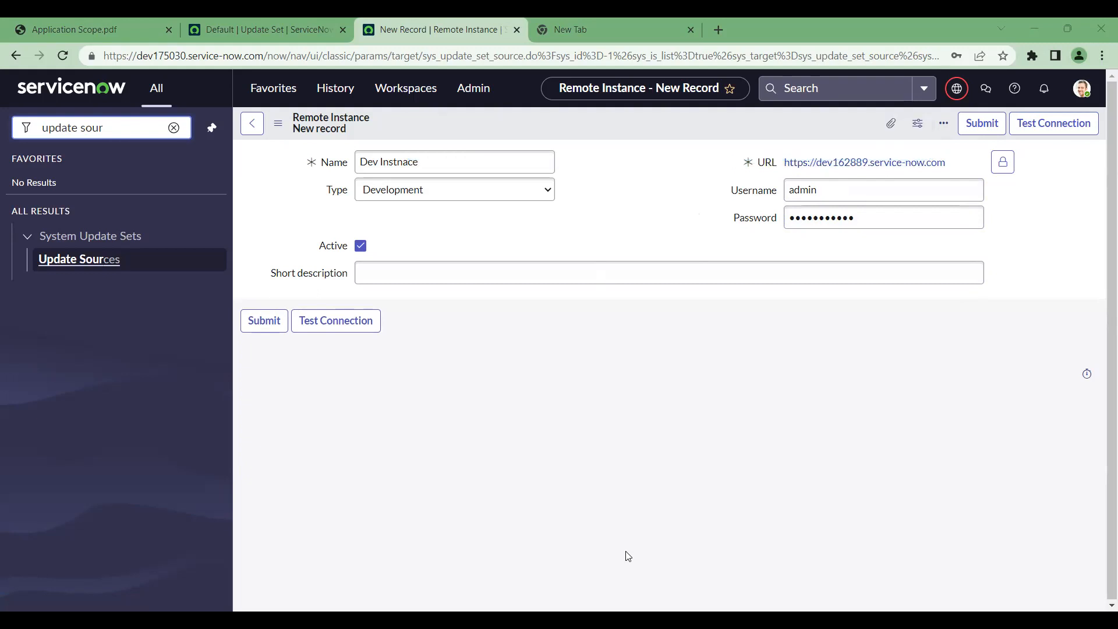
double_click(874, 217)
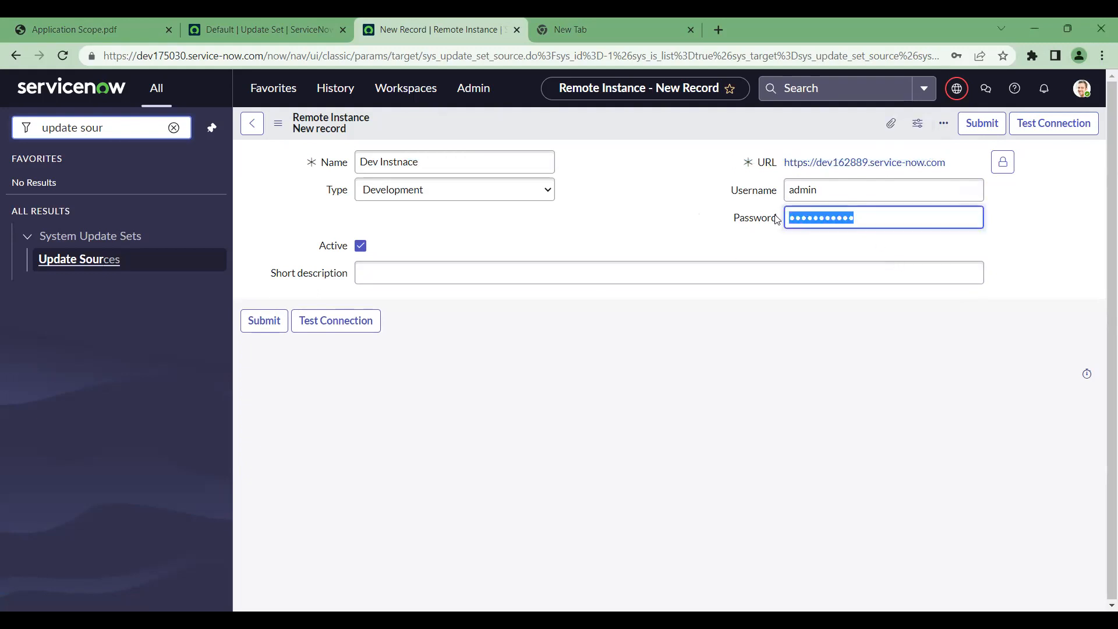
key("ctrl+v")
left_click(1075, 198)
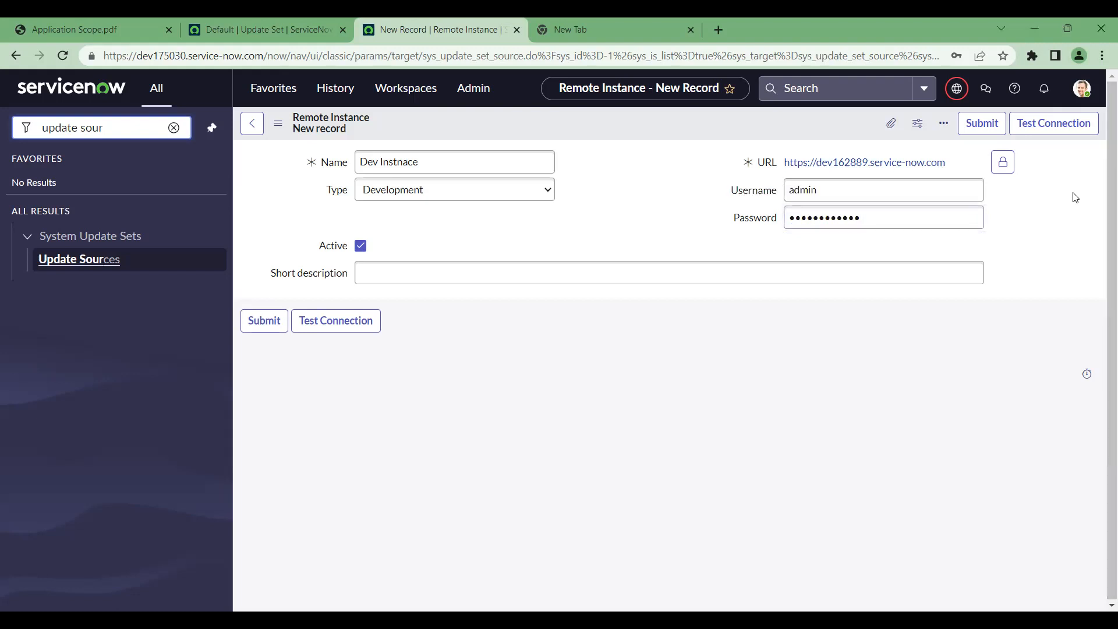
left_click(1054, 122)
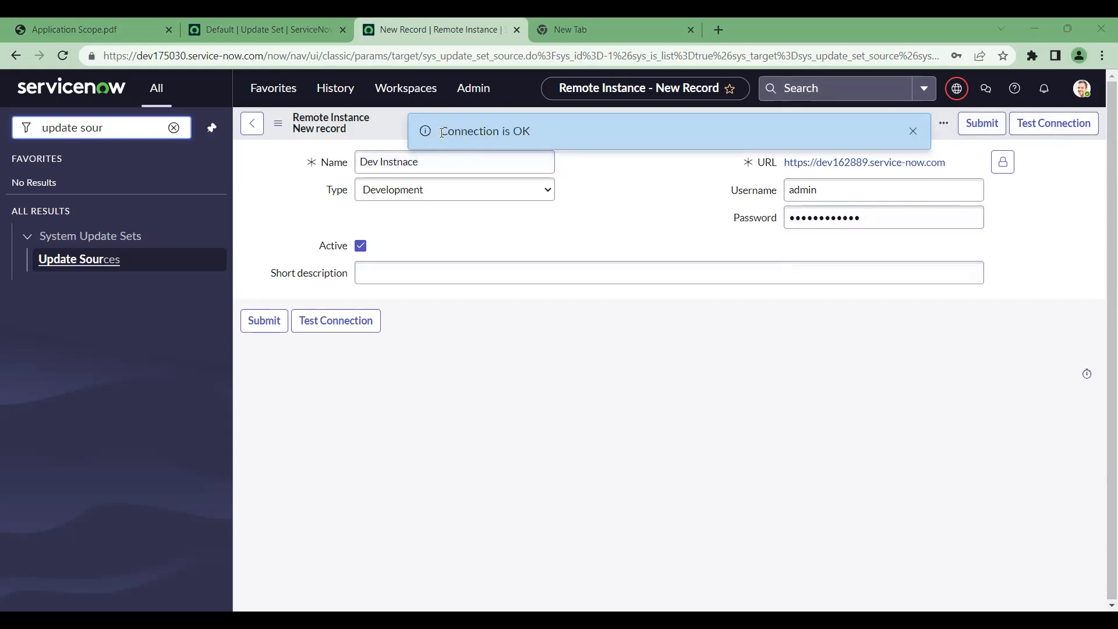
left_click_drag(441, 132, 540, 129)
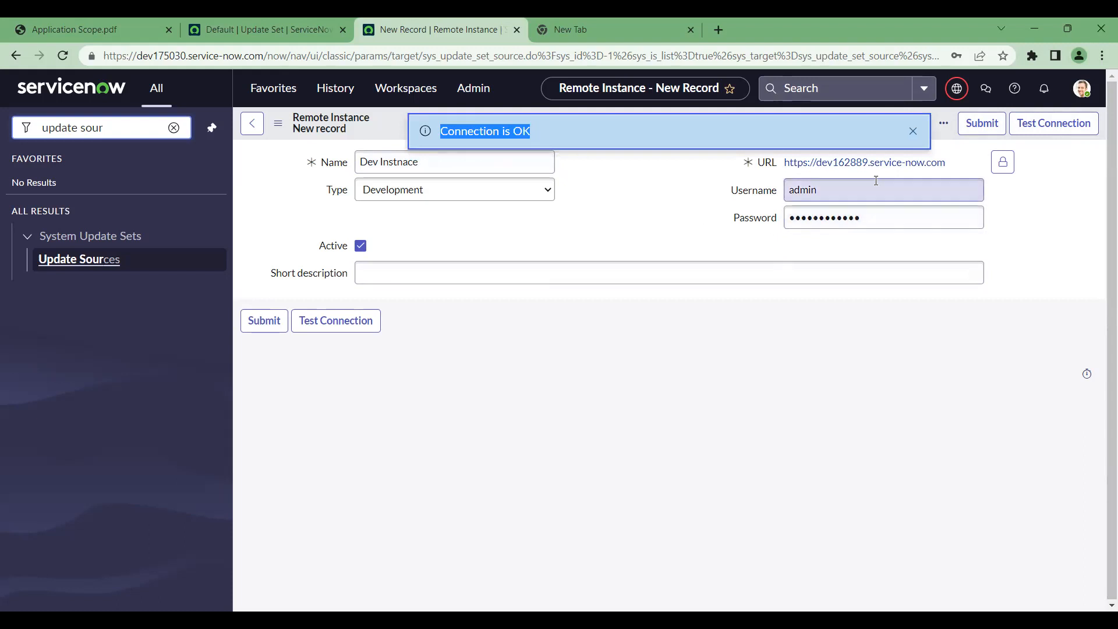
left_click(914, 131)
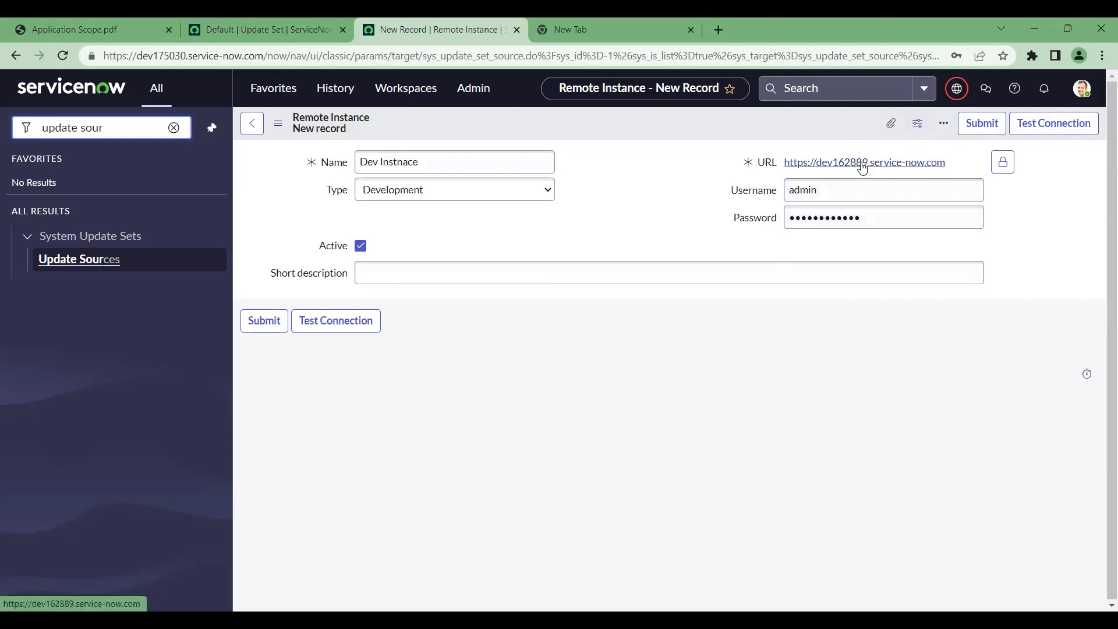
right_click(713, 126)
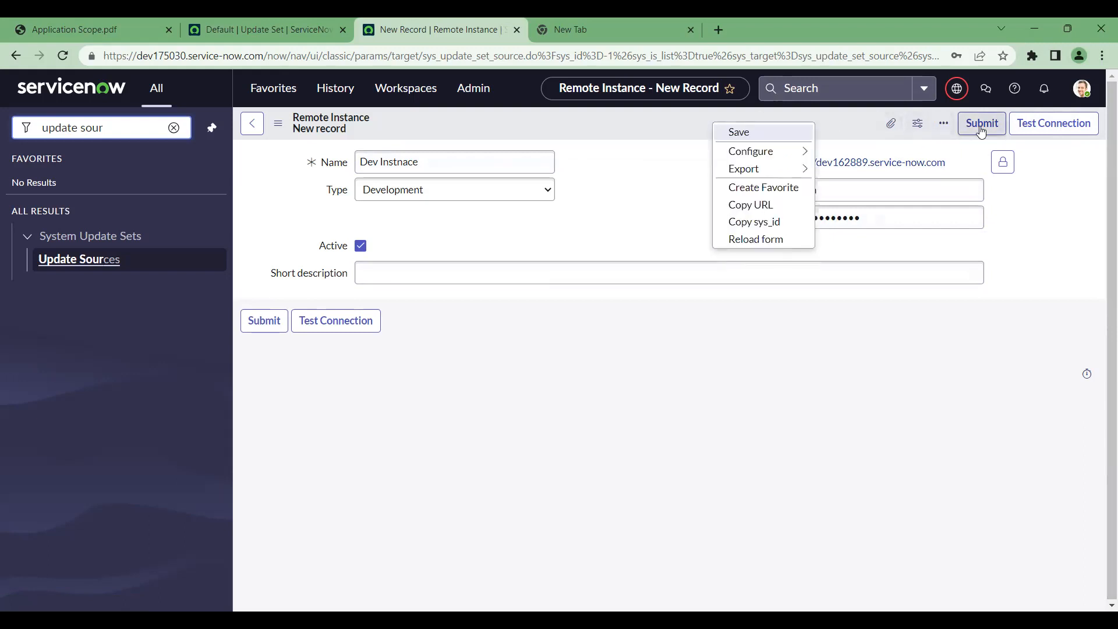
left_click(735, 136)
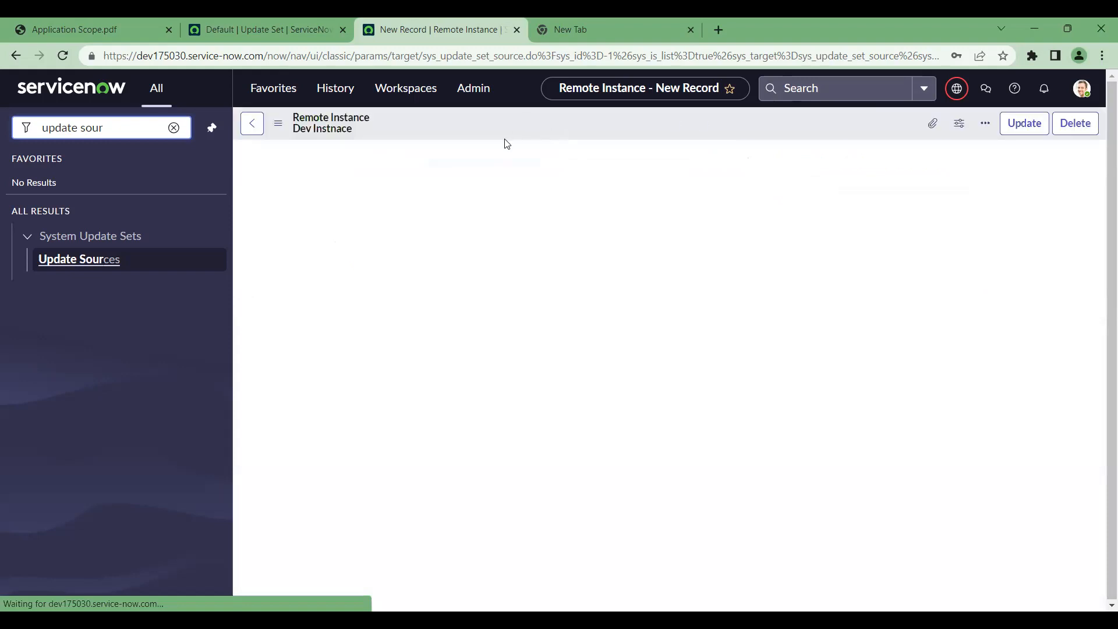
right_click(536, 131)
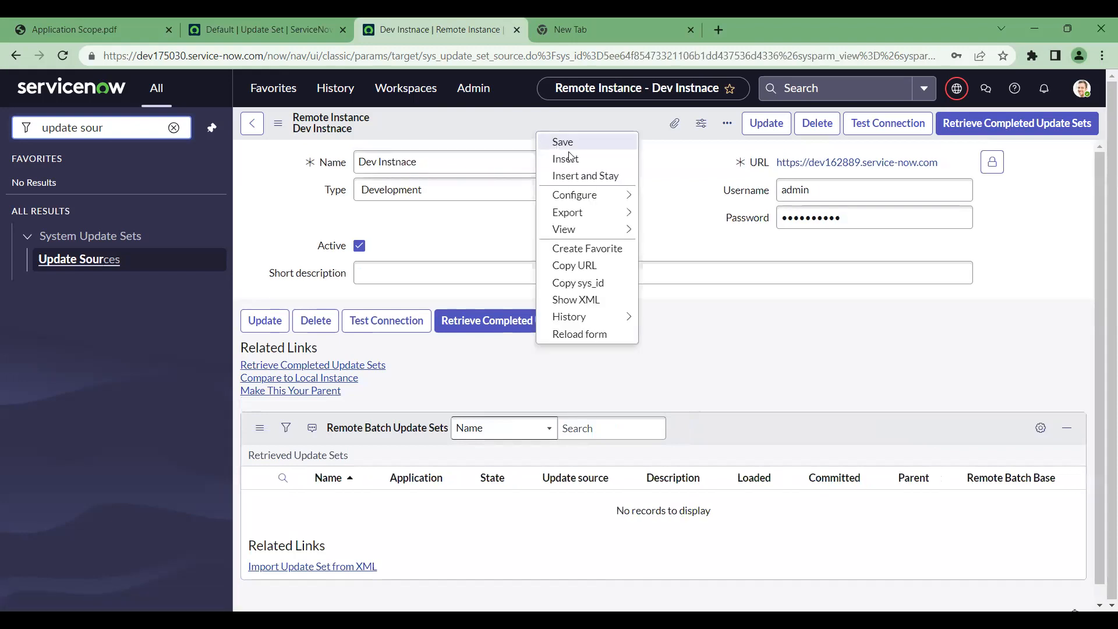
left_click(685, 177)
scroll(753, 382, "down", 1)
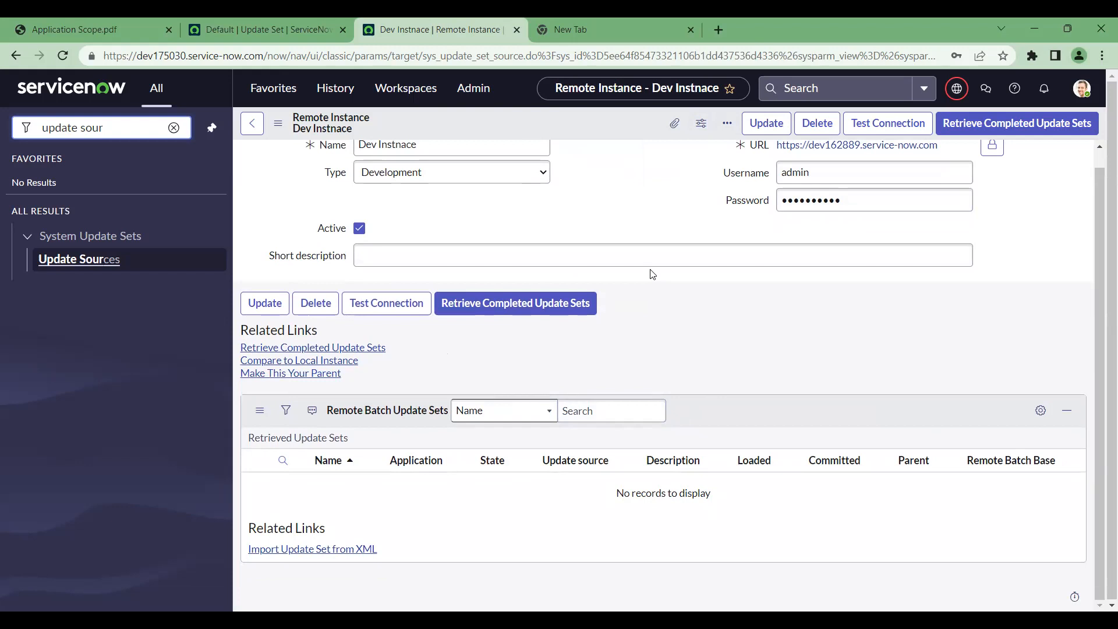
scroll(653, 274, "up", 1)
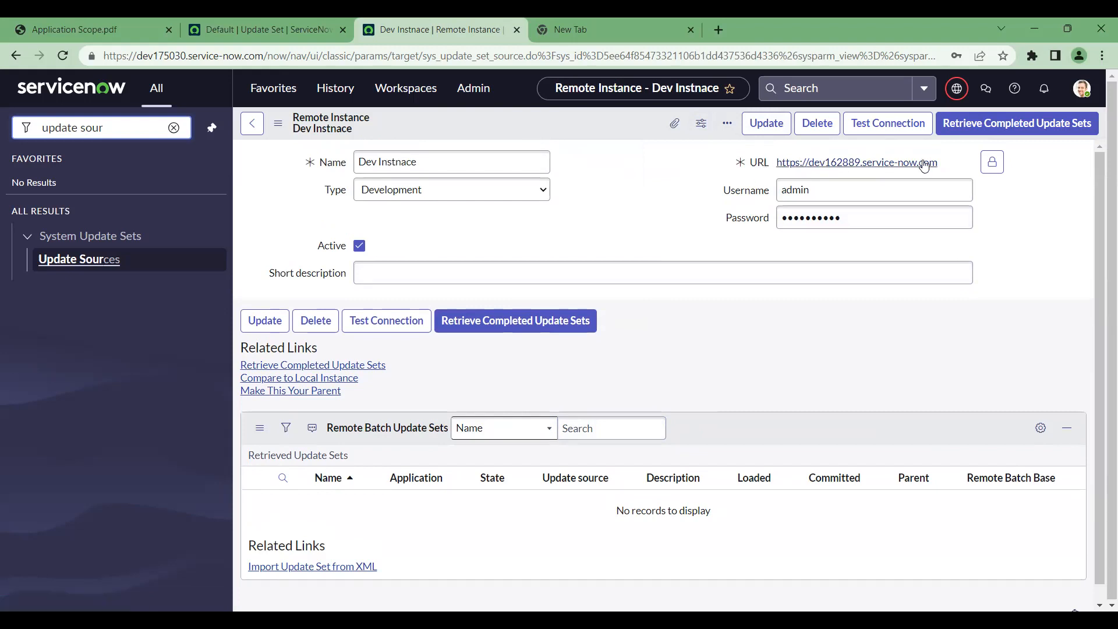
left_click(786, 193)
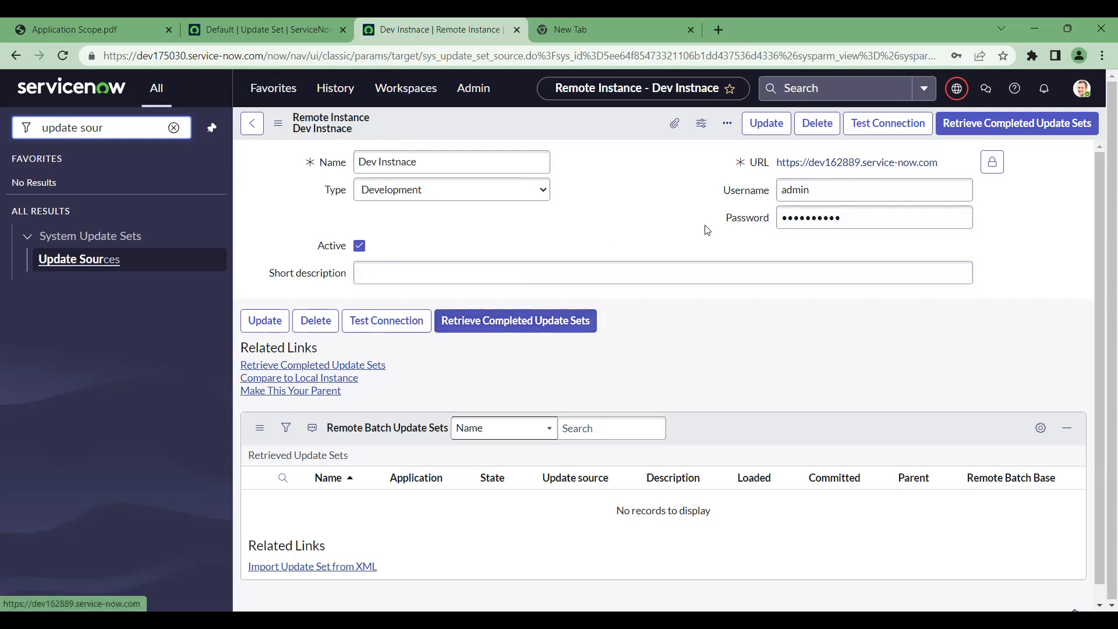
Retrieve completed update sets from Dev Instnace, which finds none, and close the result
left_click(516, 324)
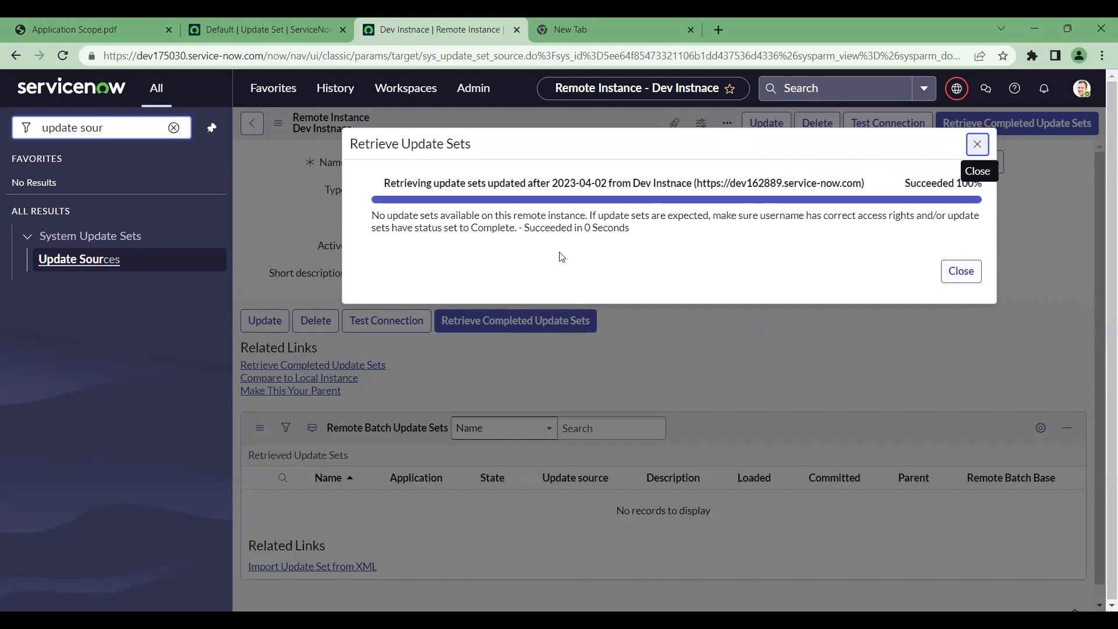
left_click(961, 271)
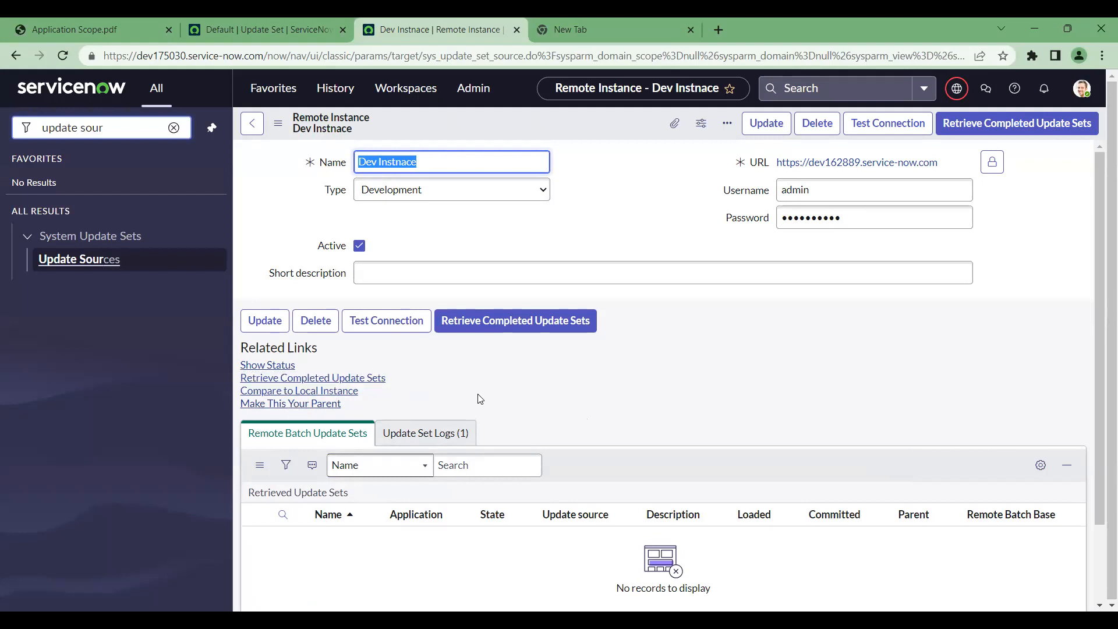
Make Dev Instnace the Team Development parent and confirm the notice that it can't be deleted
left_click(291, 406)
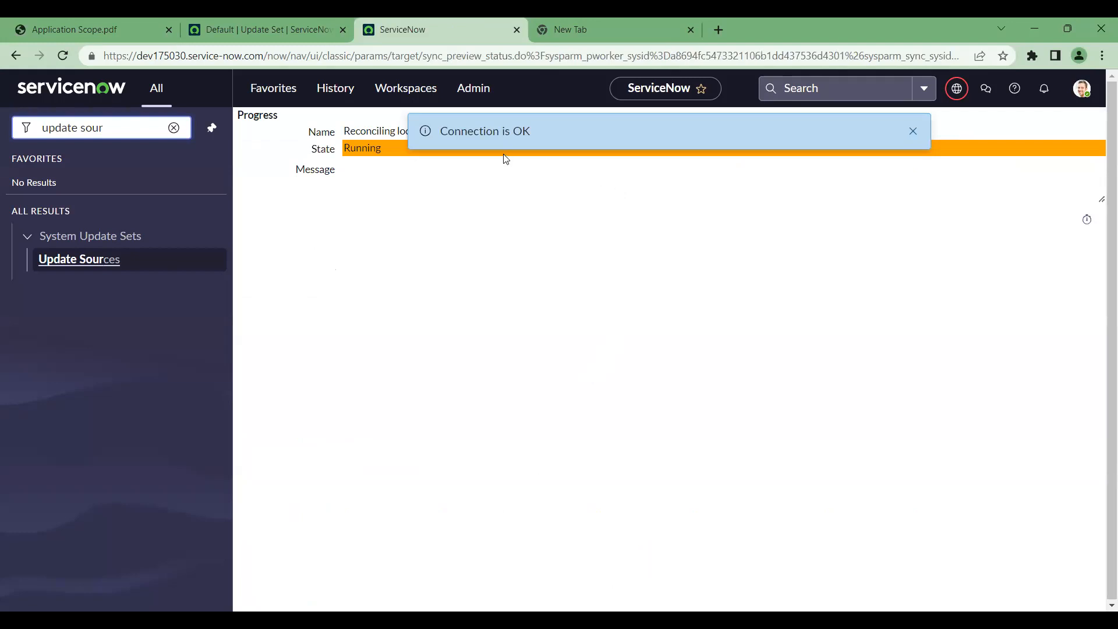
left_click(913, 132)
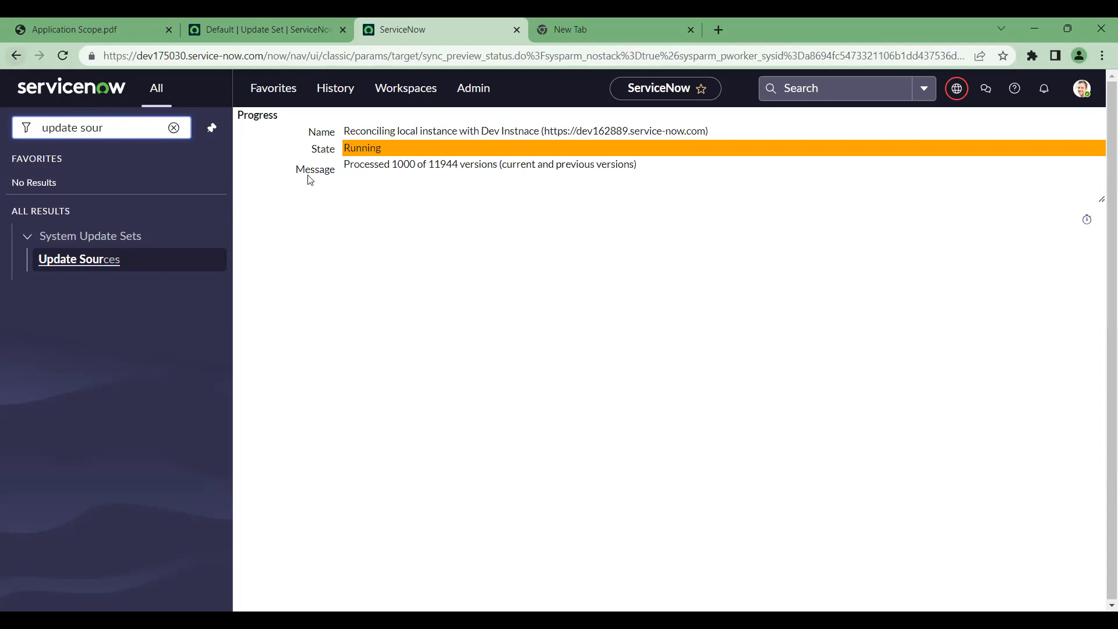
left_click_drag(593, 133, 640, 133)
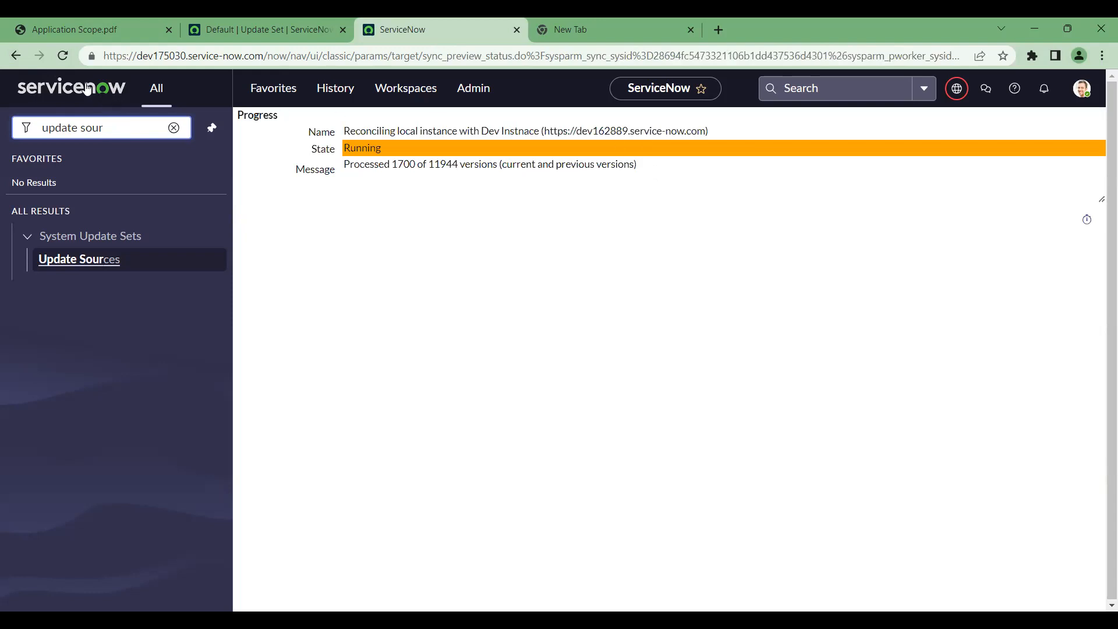
left_click(17, 56)
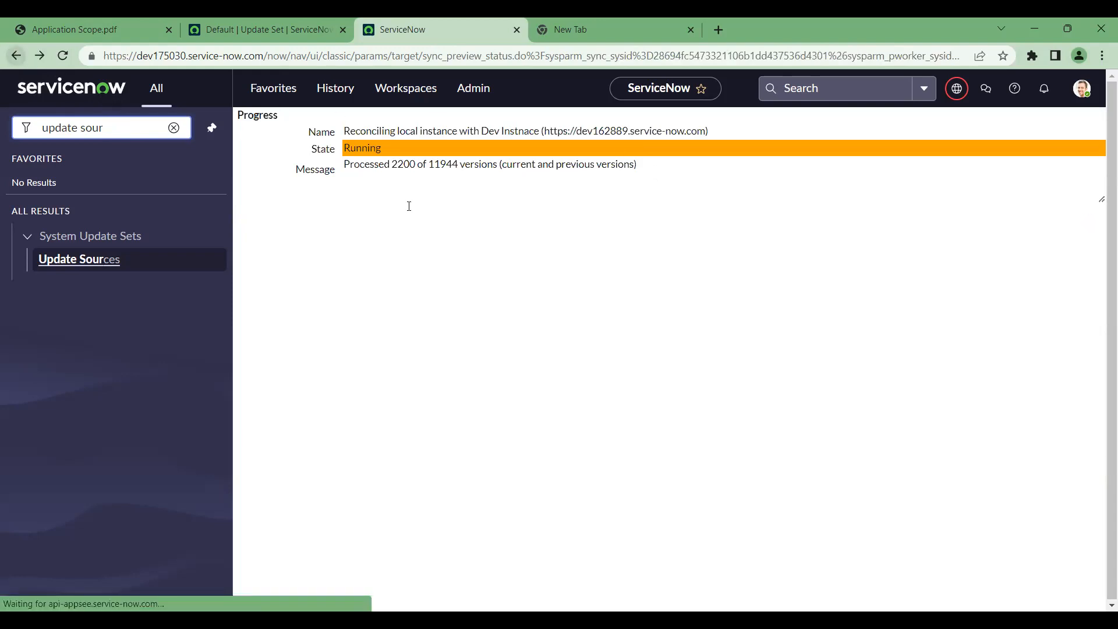
left_click(15, 60)
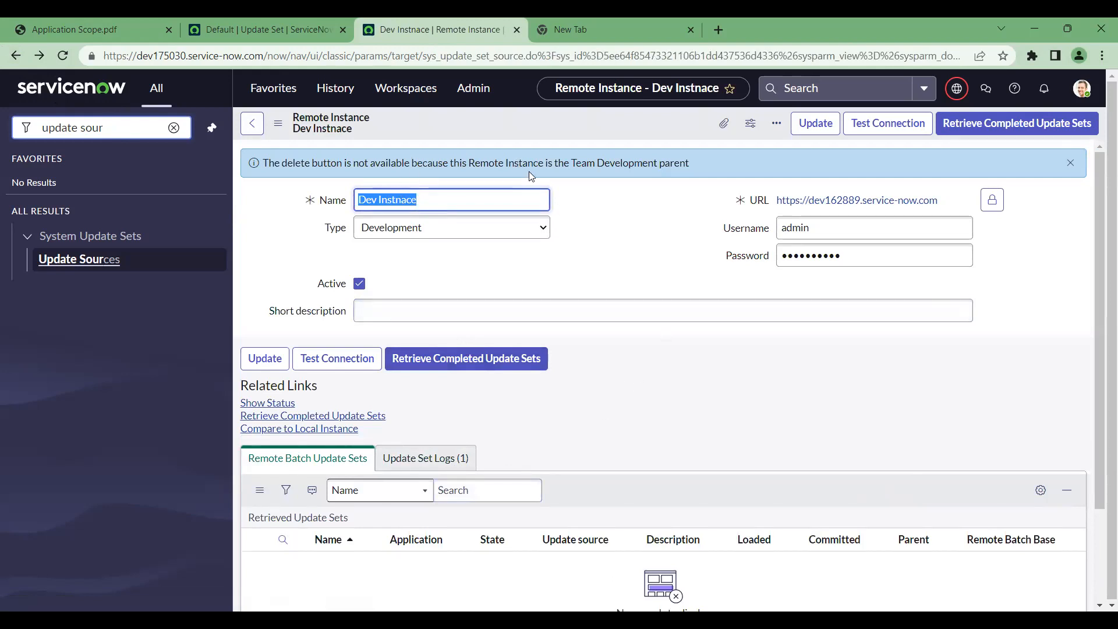
left_click_drag(697, 163, 229, 152)
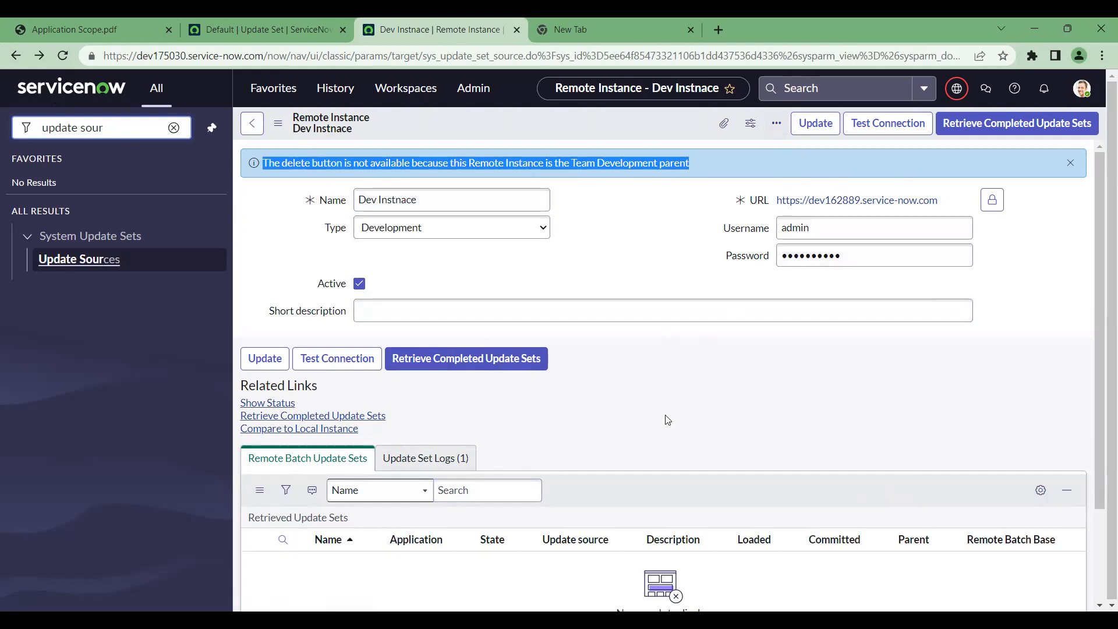
Compare to the local instance until it succeeds with 2475 differences and 11900 of 11932 versions synced
left_click(335, 431)
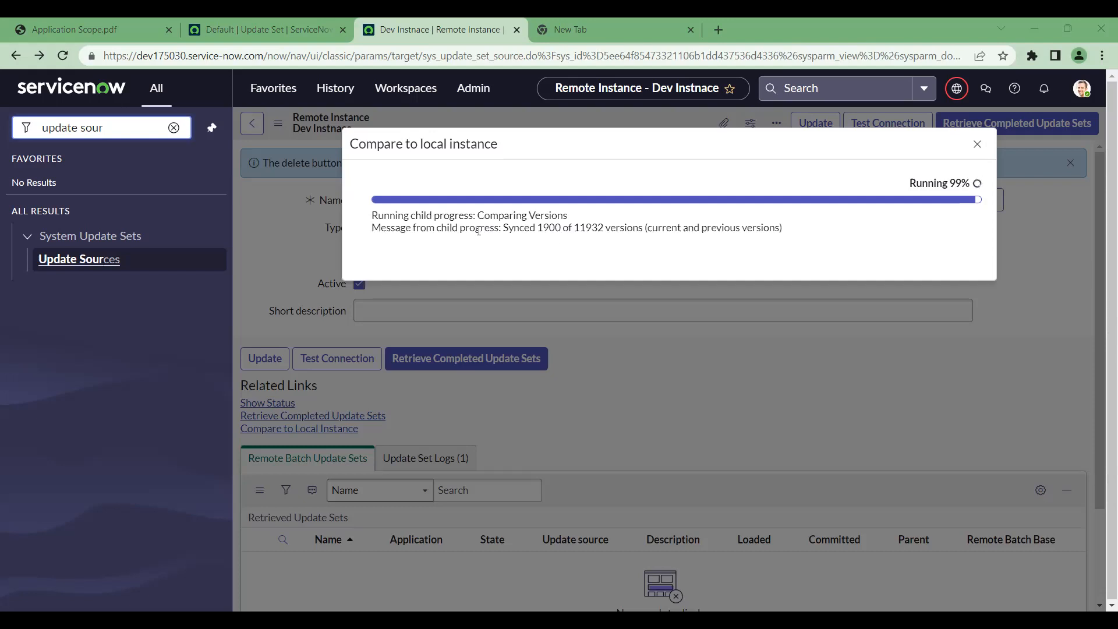
left_click_drag(385, 221, 850, 231)
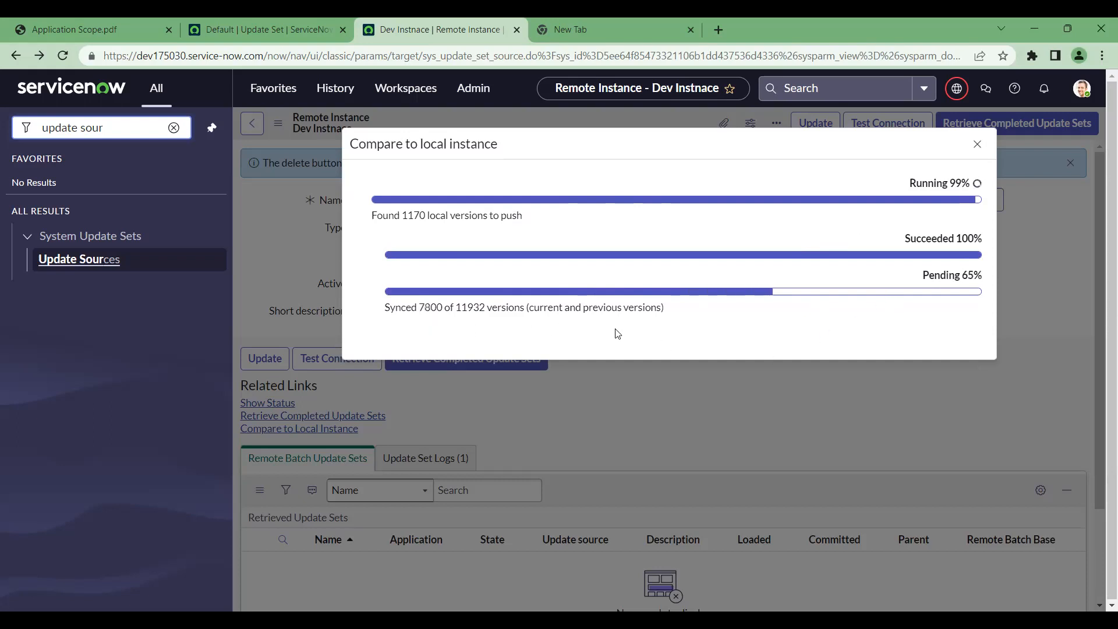
left_click_drag(667, 311, 373, 303)
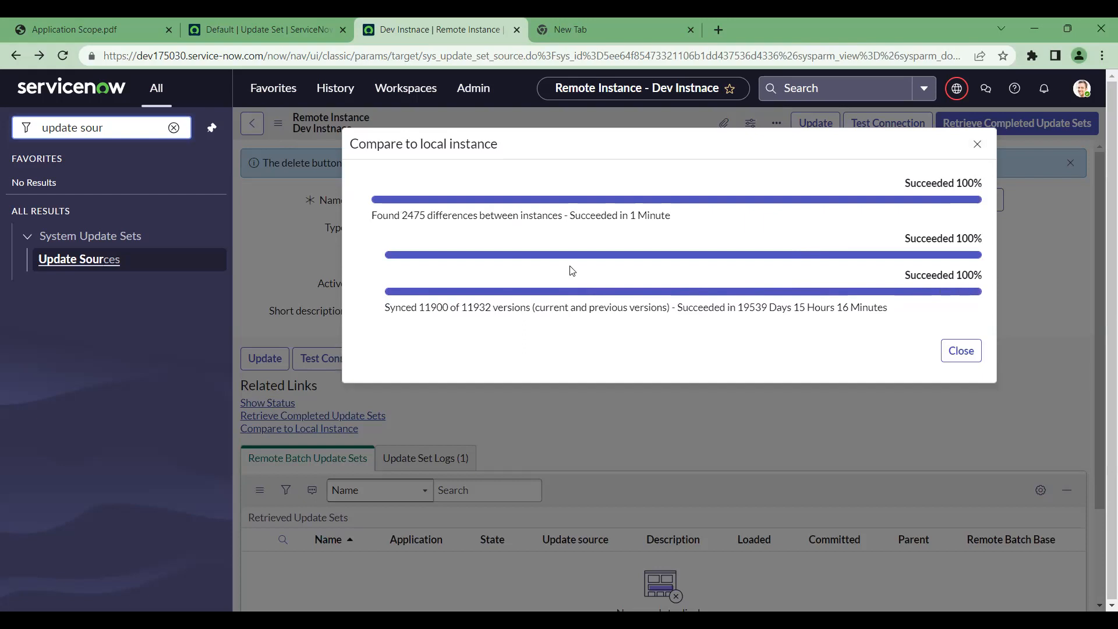
Close the comparison dialog and review the 1215 records on Remote and not on Local
left_click(963, 349)
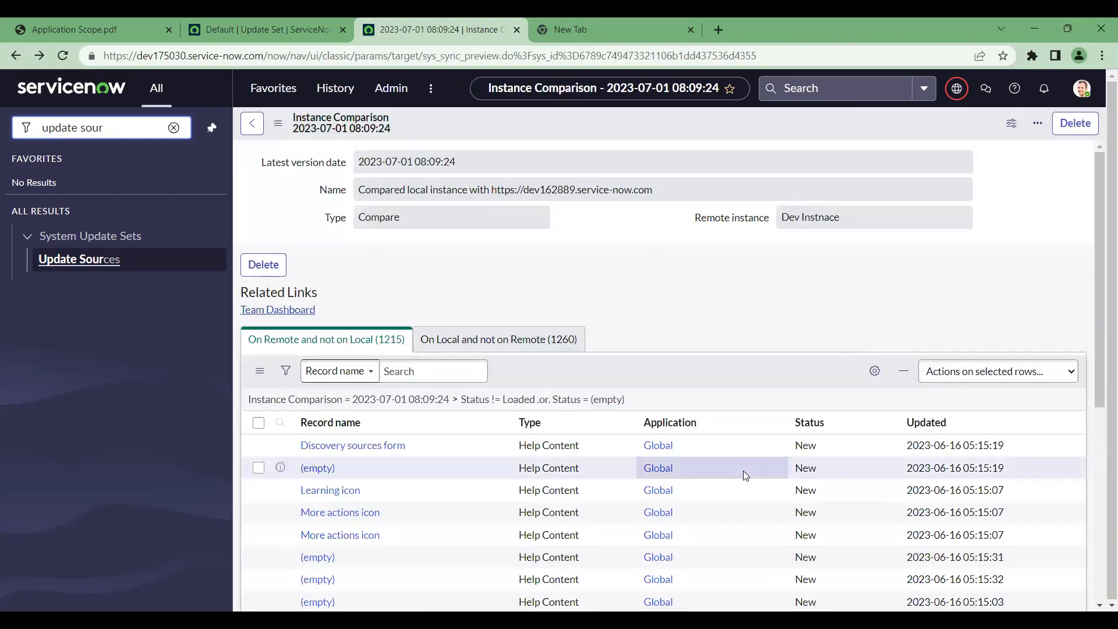
scroll(743, 471, "down", 1)
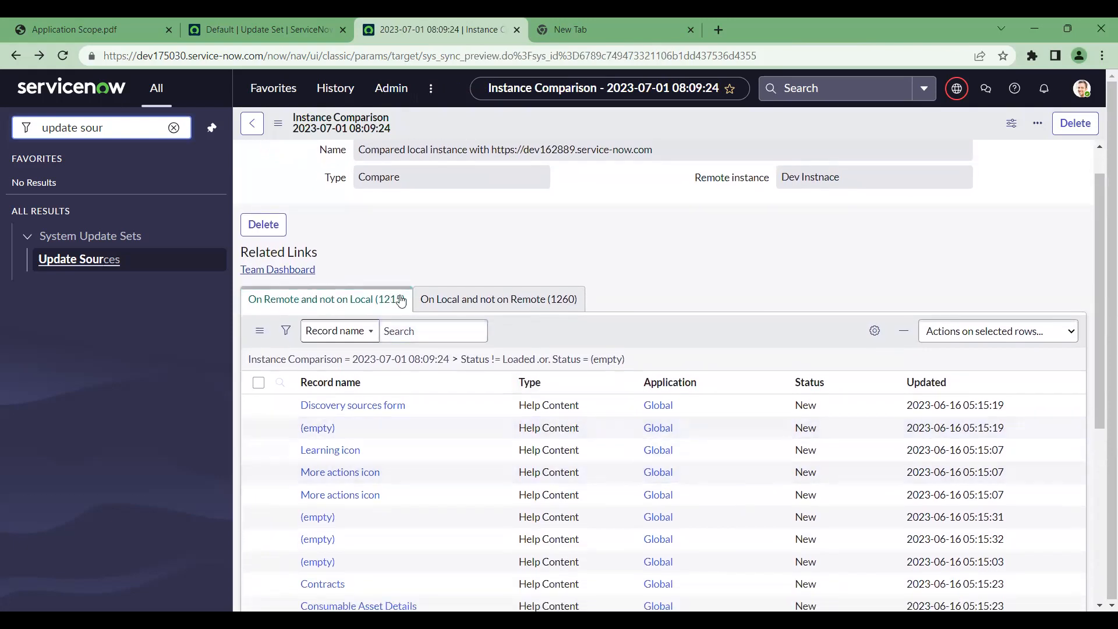
left_click(315, 304)
scroll(867, 267, "up", 1)
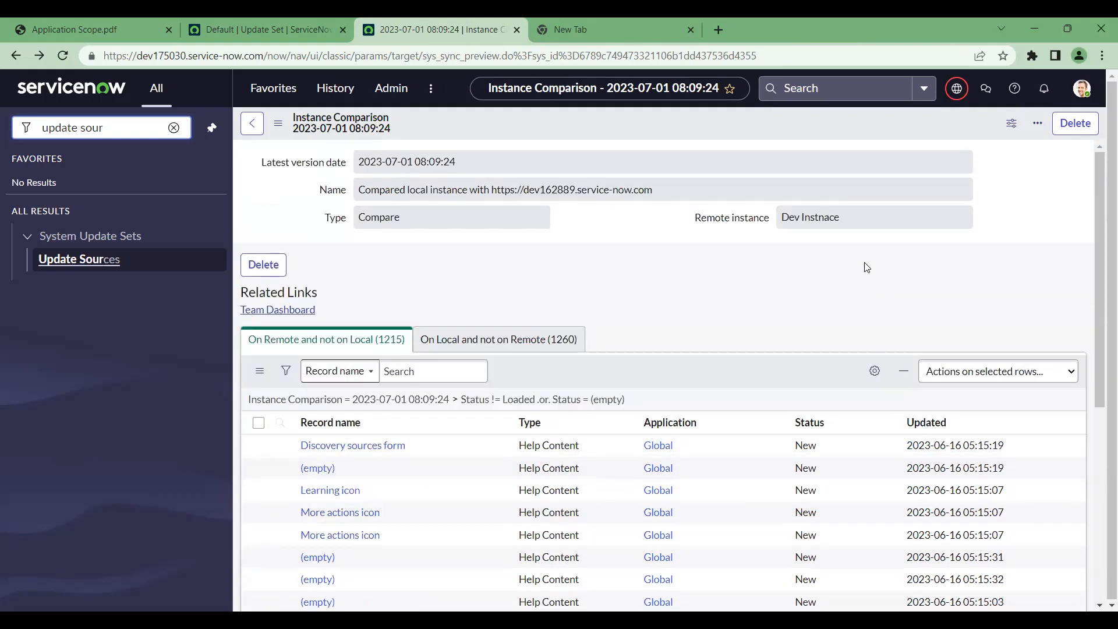
scroll(867, 267, "down", 4)
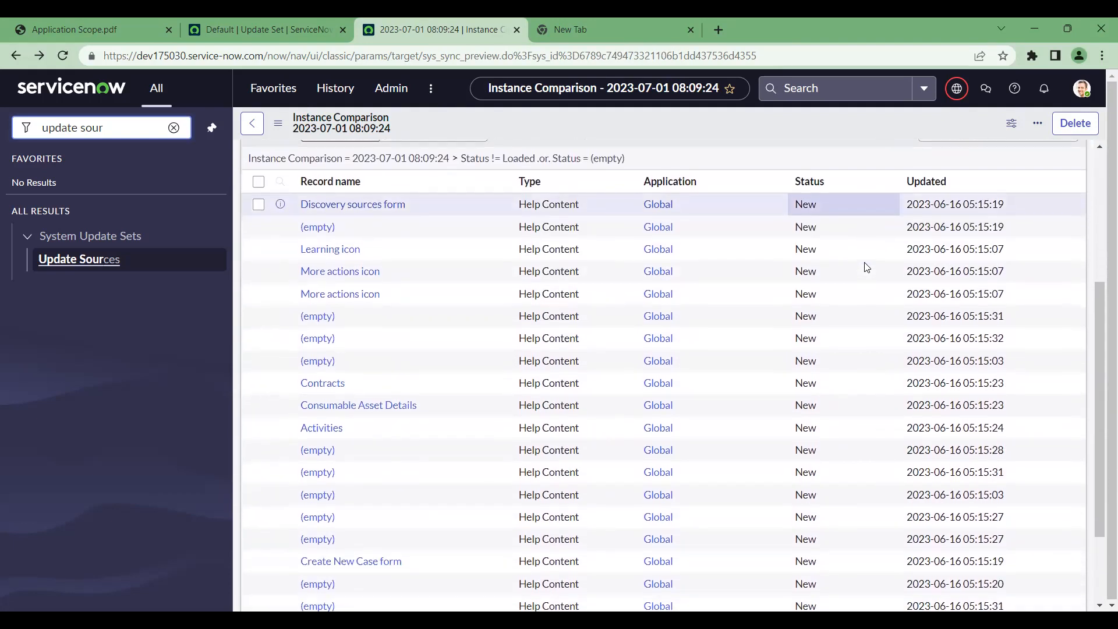
scroll(864, 262, "down", 2)
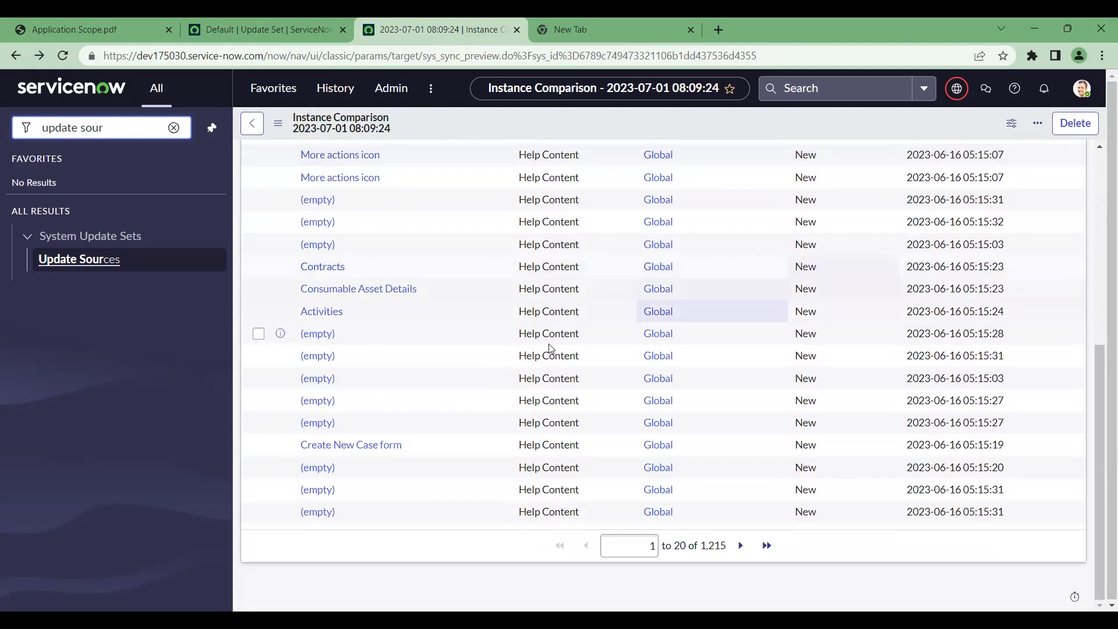
scroll(956, 326, "up", 4)
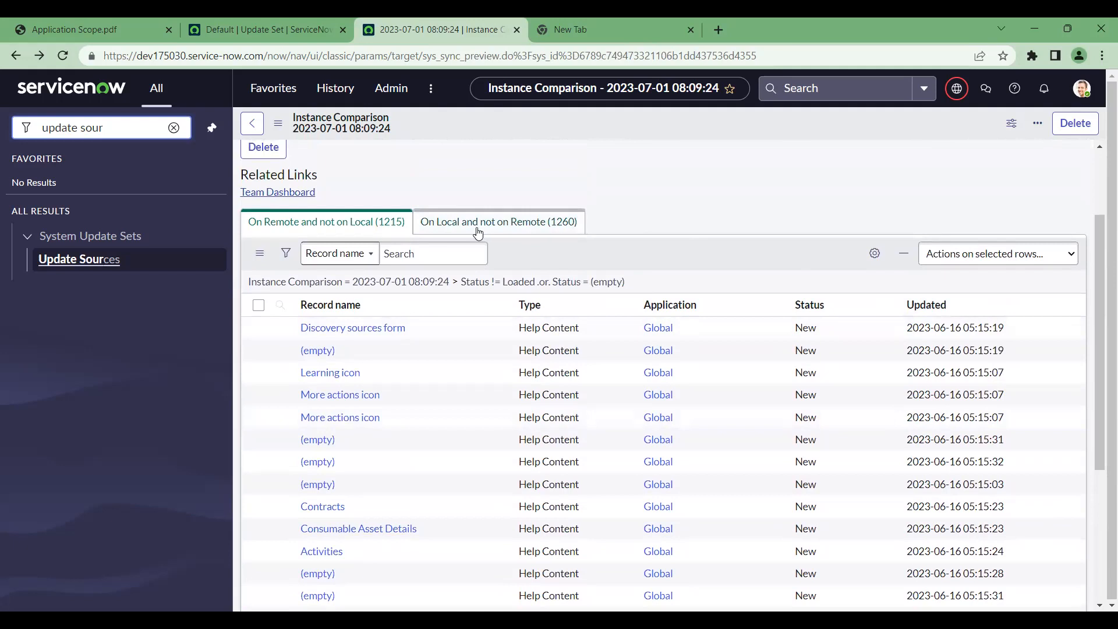
Switch to the 1260 local-only records, compare both lists, then return to Dev Instnace
left_click(531, 229)
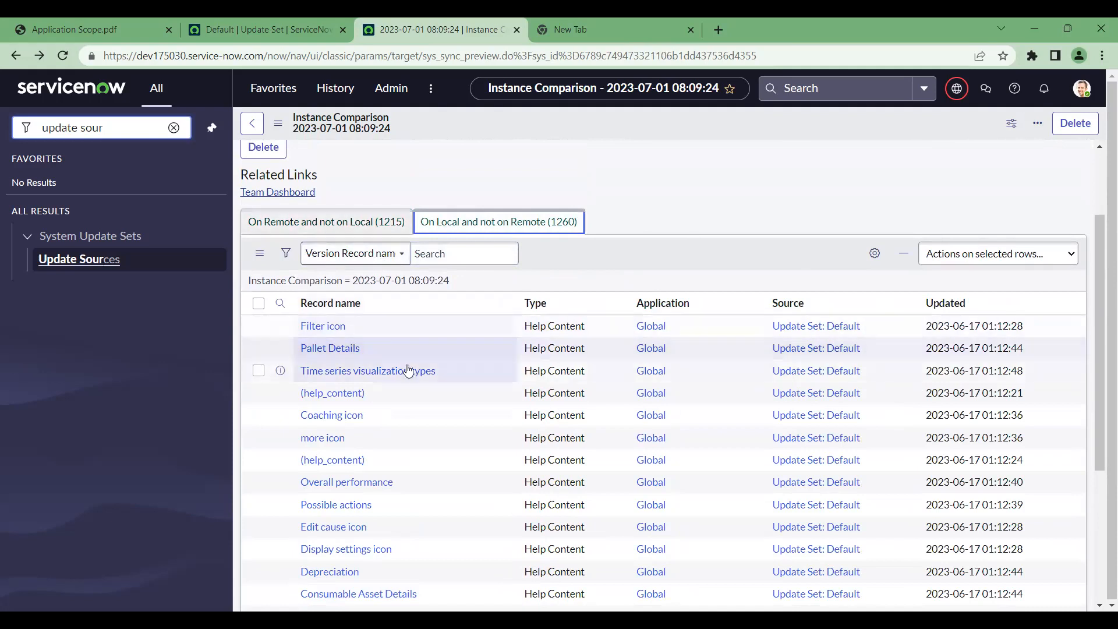
left_click(336, 226)
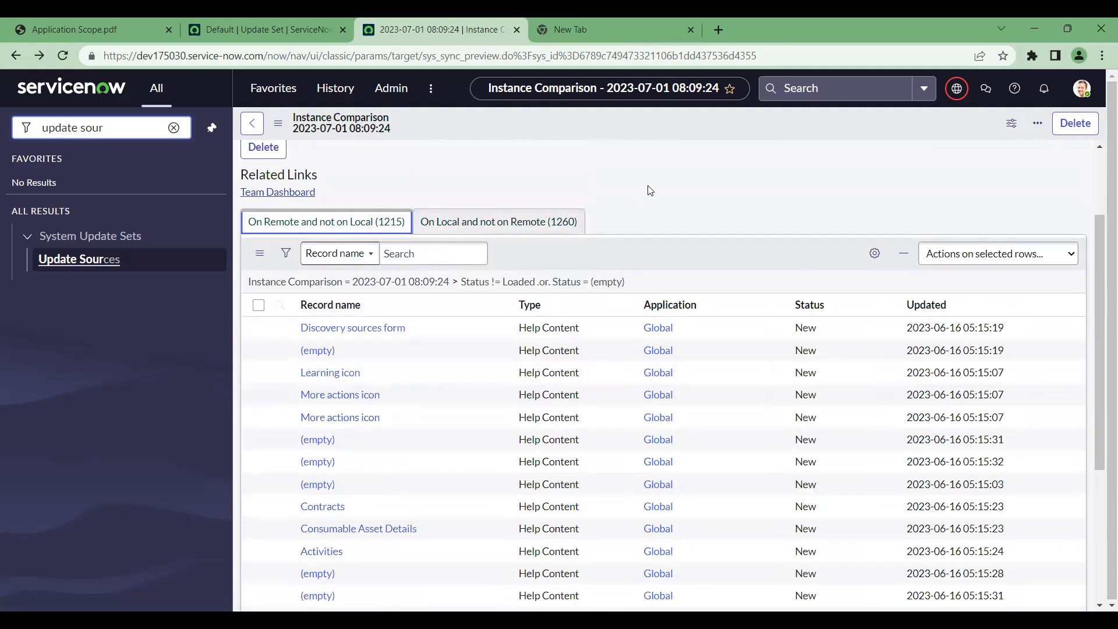
left_click(461, 227)
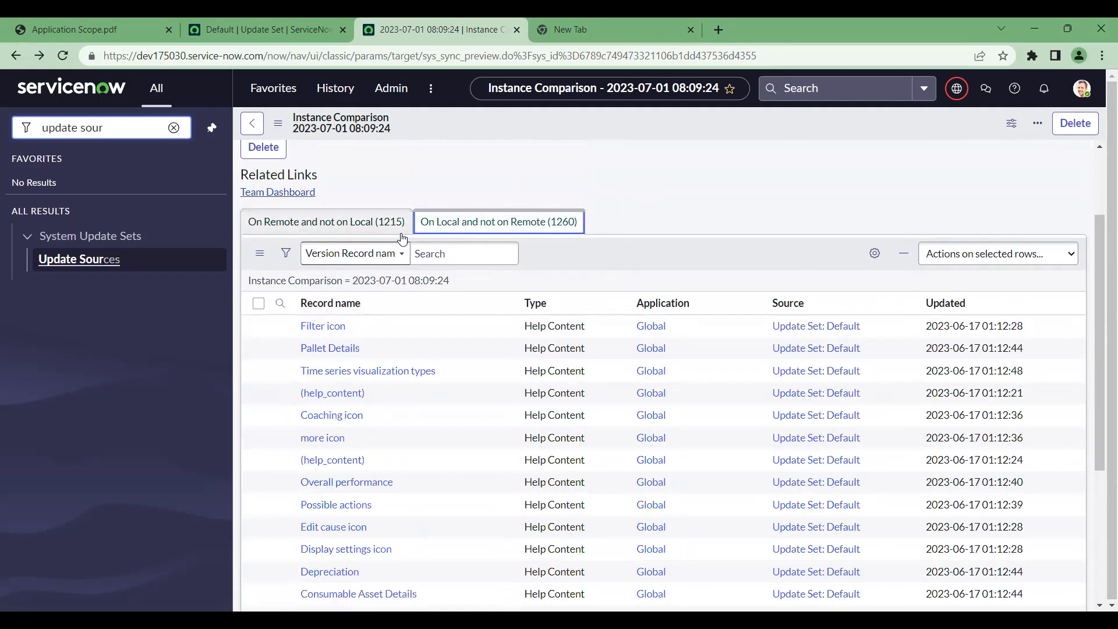
left_click(372, 227)
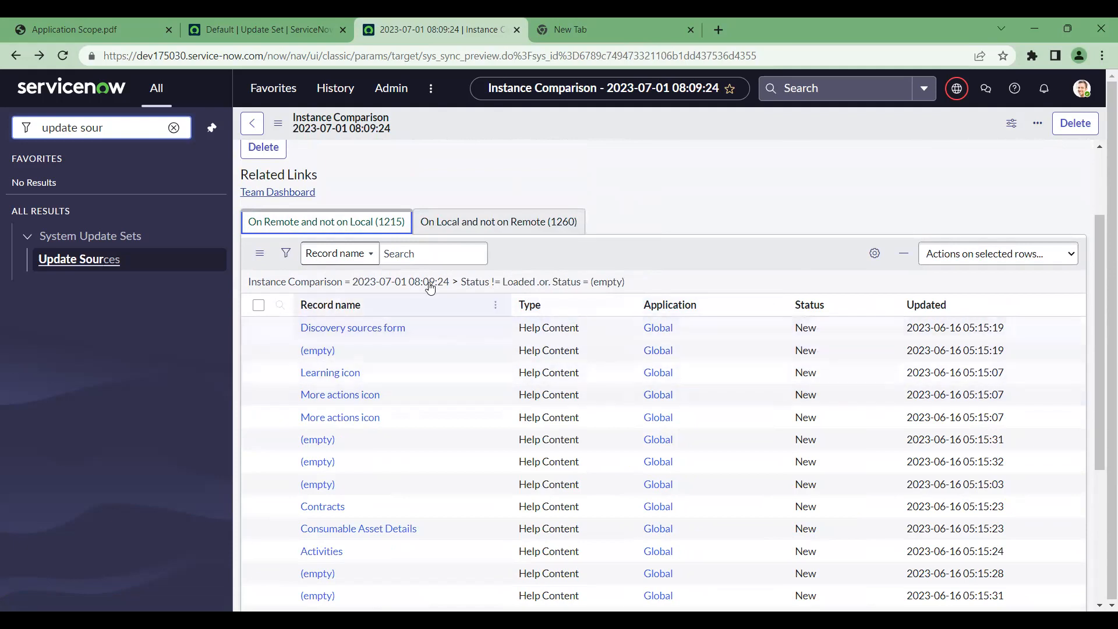
left_click(476, 228)
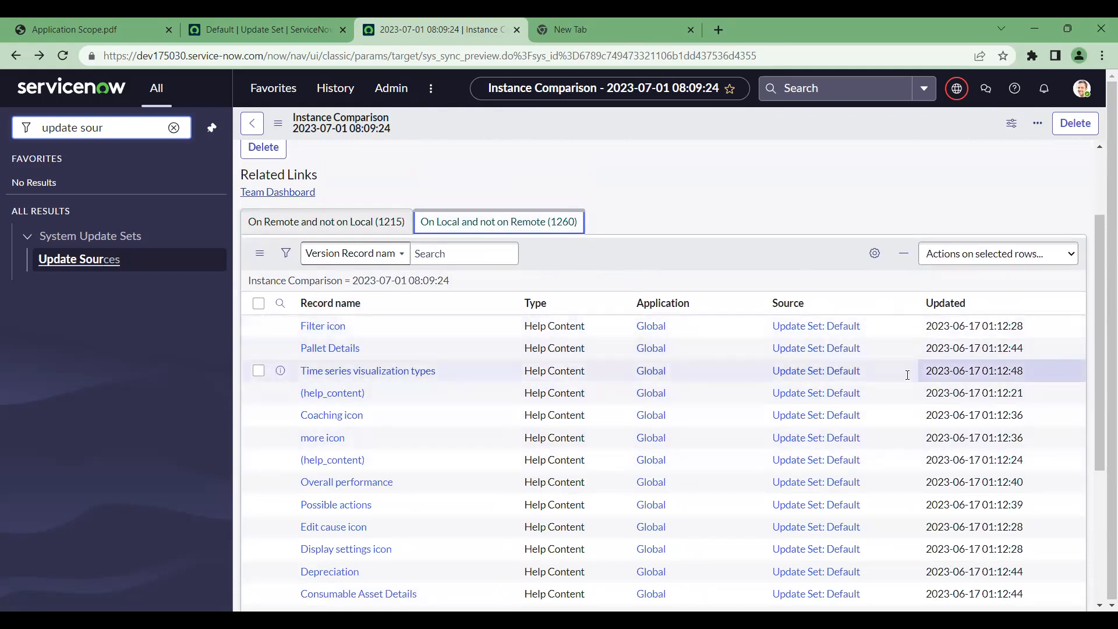
scroll(687, 337, "up", 2)
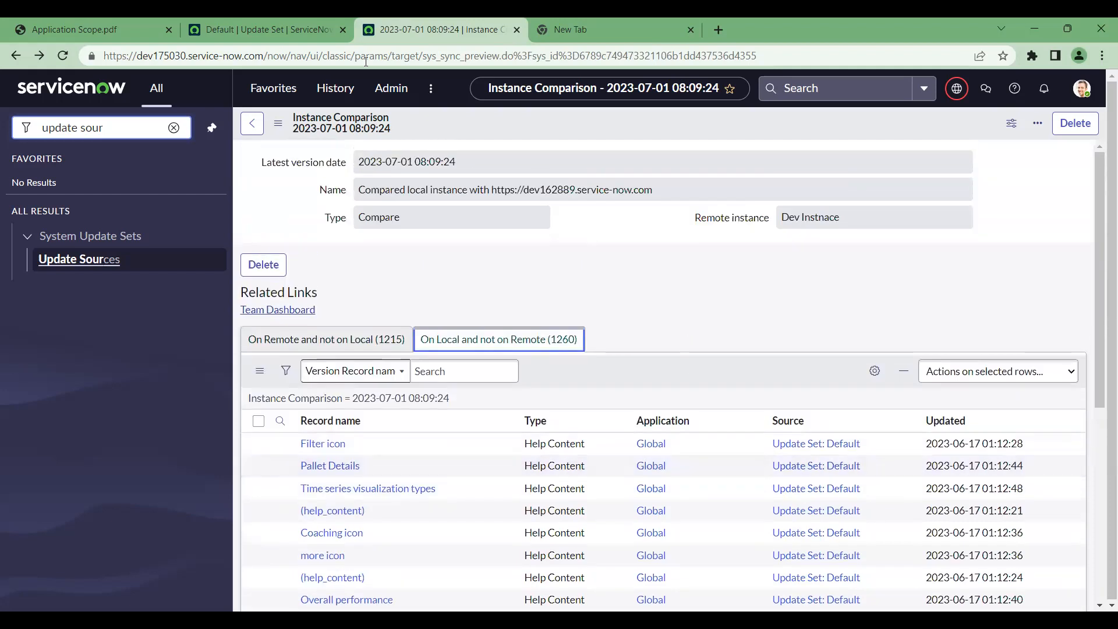
left_click(253, 124)
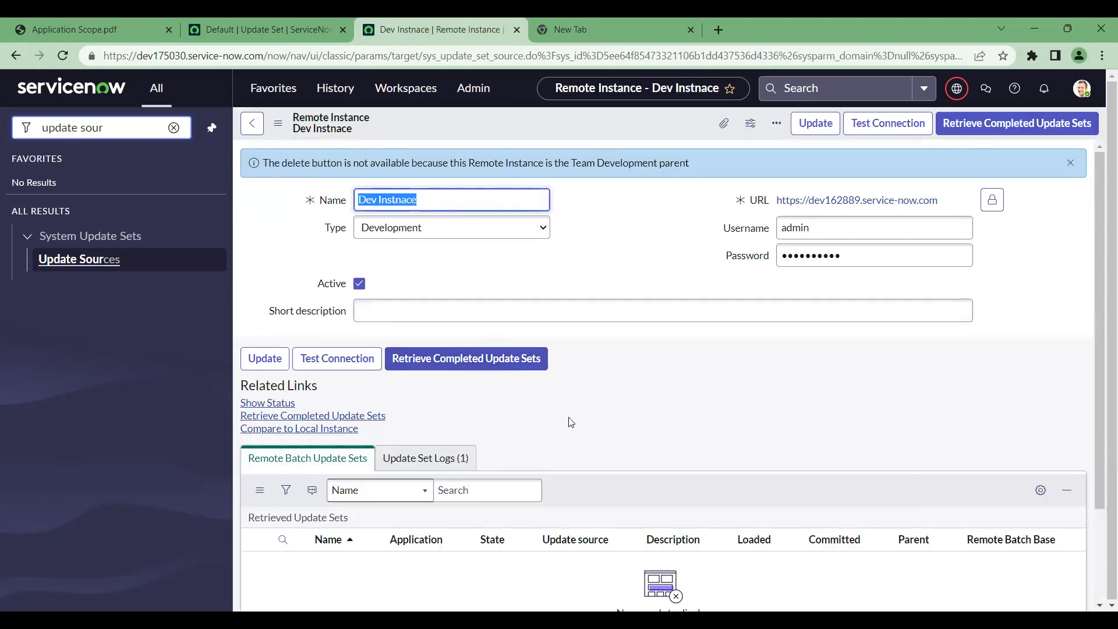
Run a second retrieval of completed update sets from Dev Instnace, finding none, and close it
scroll(573, 422, "down", 1)
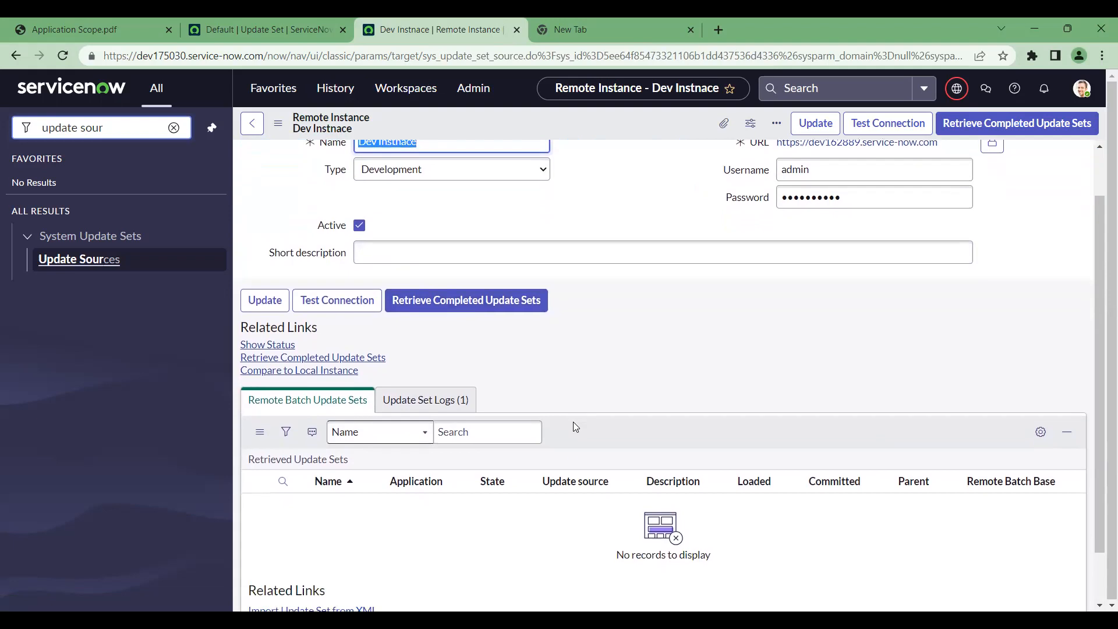
left_click(506, 304)
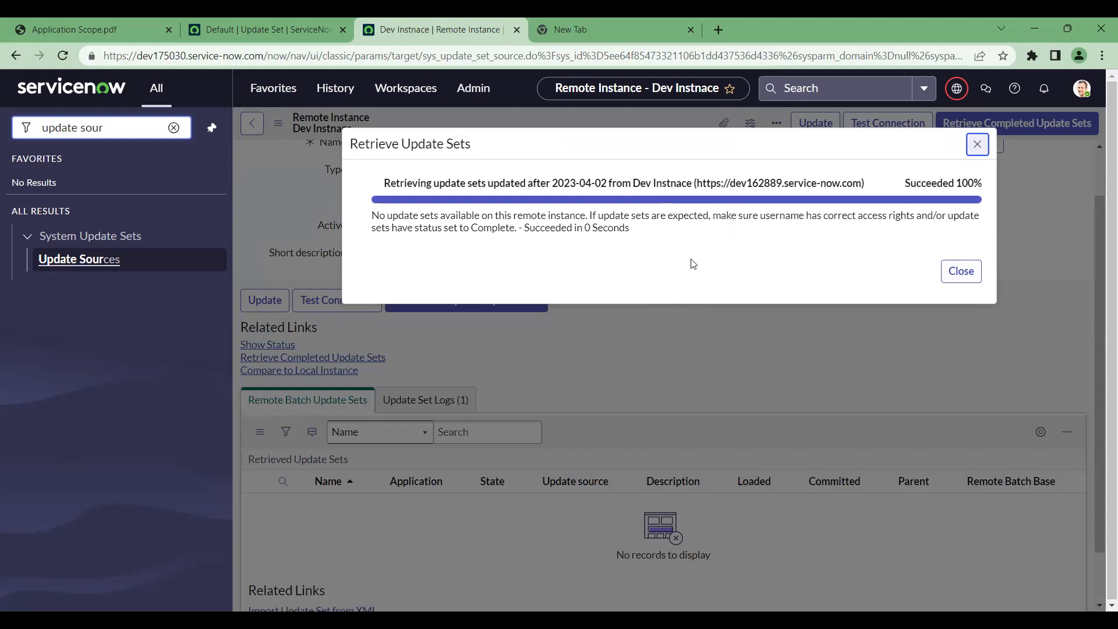
left_click(961, 271)
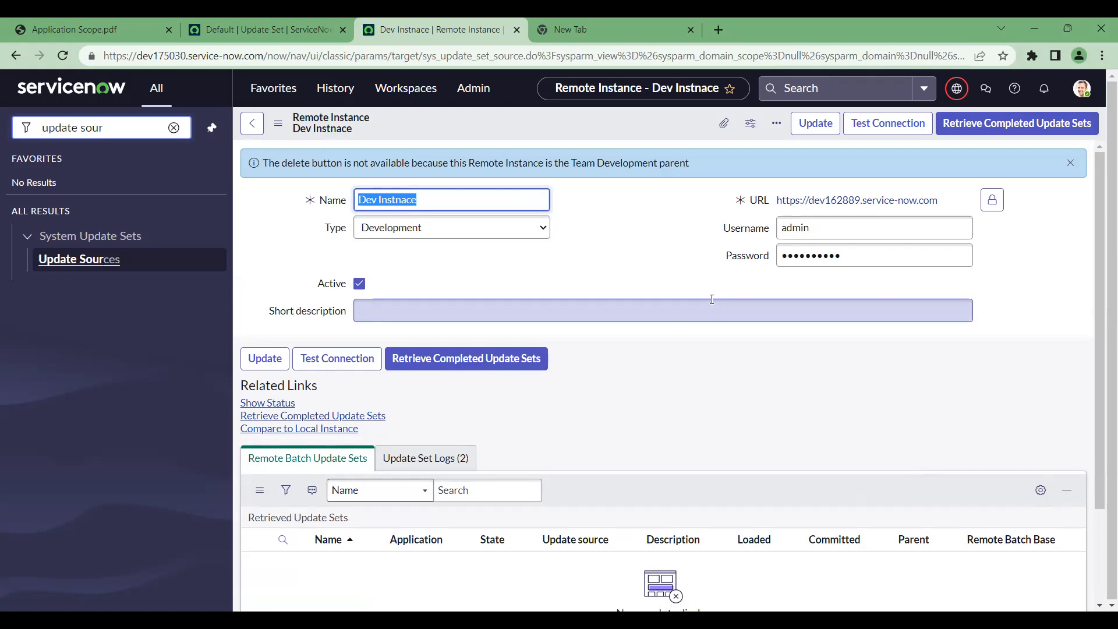
Retry the retrieval and go over the message that no completed update sets are available
left_click(508, 362)
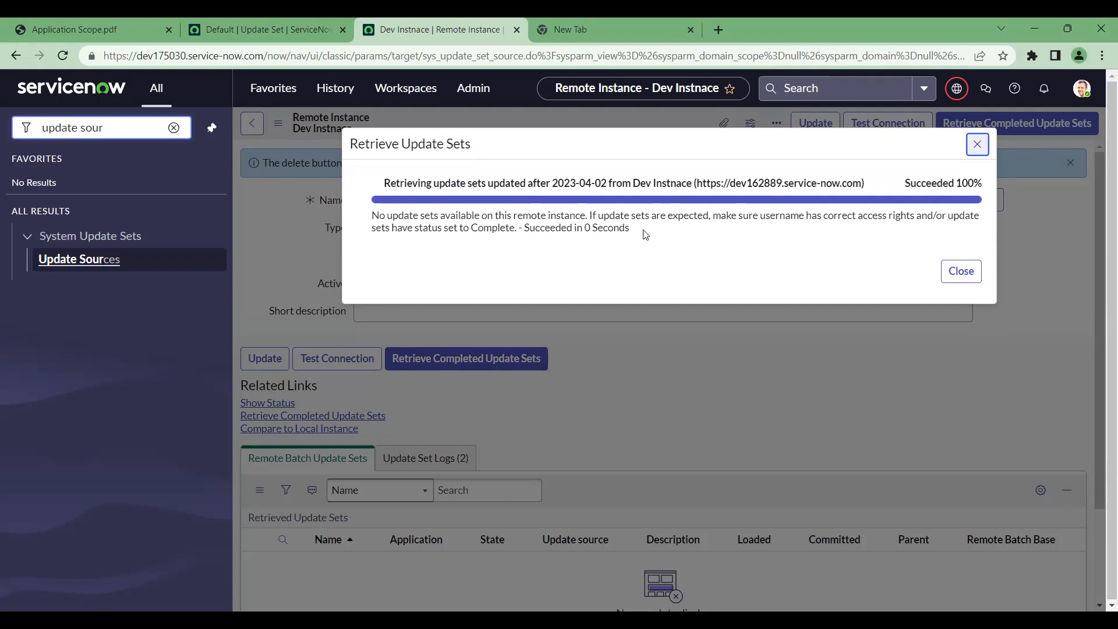
left_click_drag(629, 229, 362, 225)
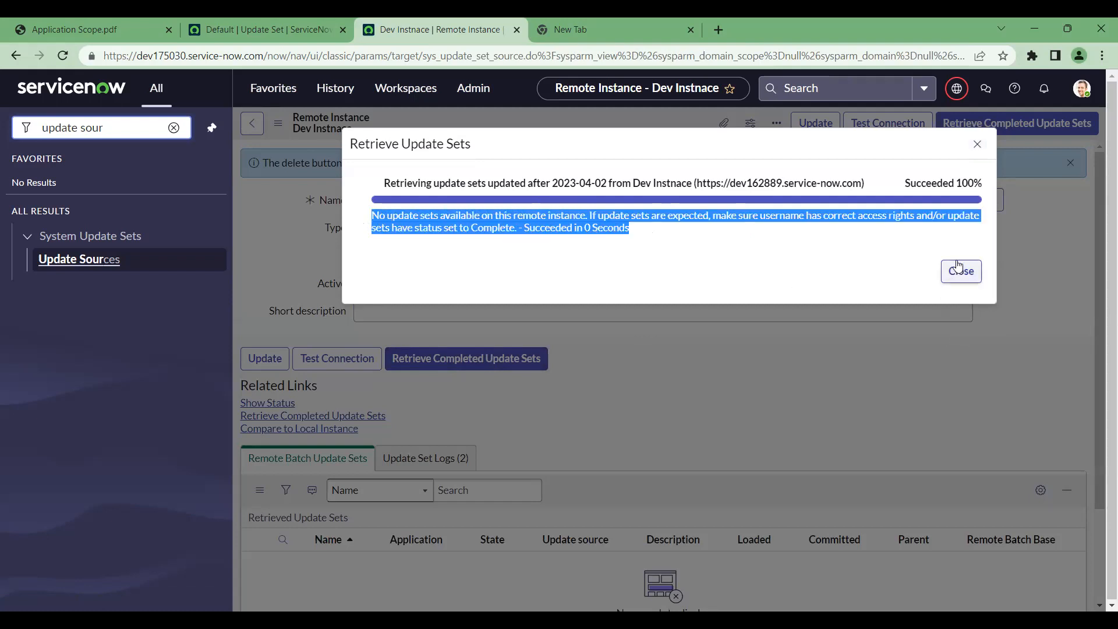
left_click(517, 228)
left_click_drag(516, 228, 461, 227)
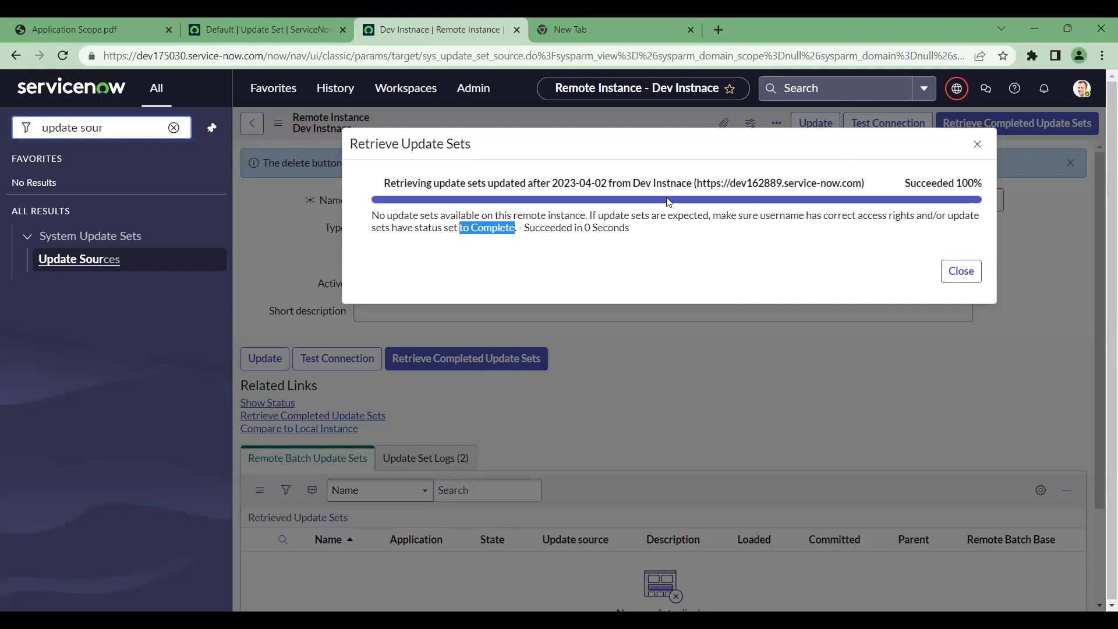
left_click_drag(389, 188, 868, 188)
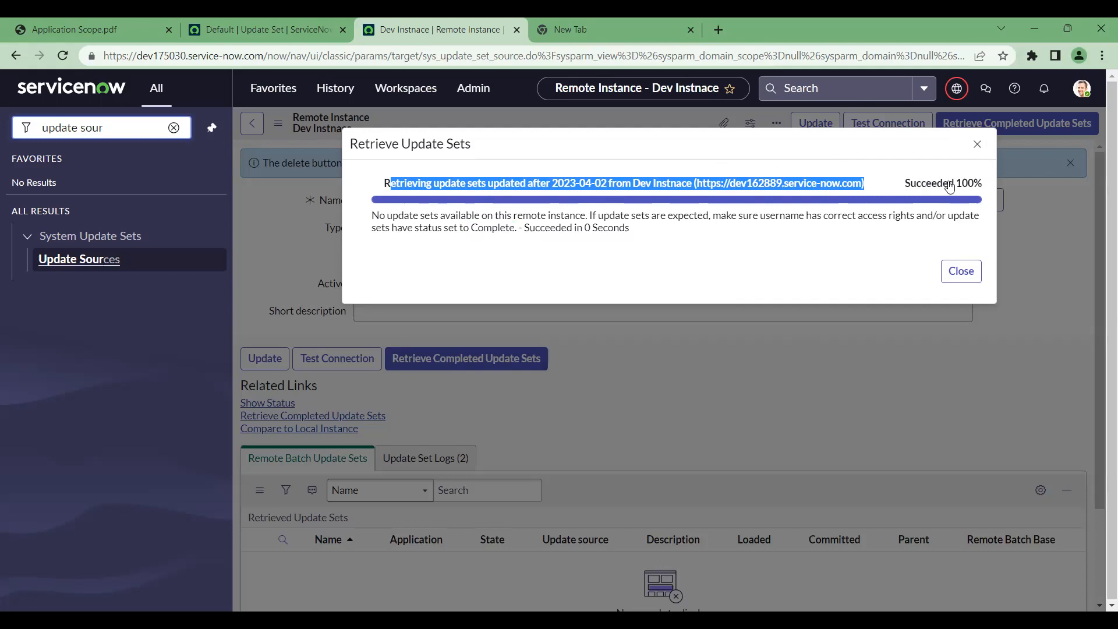
left_click(978, 145)
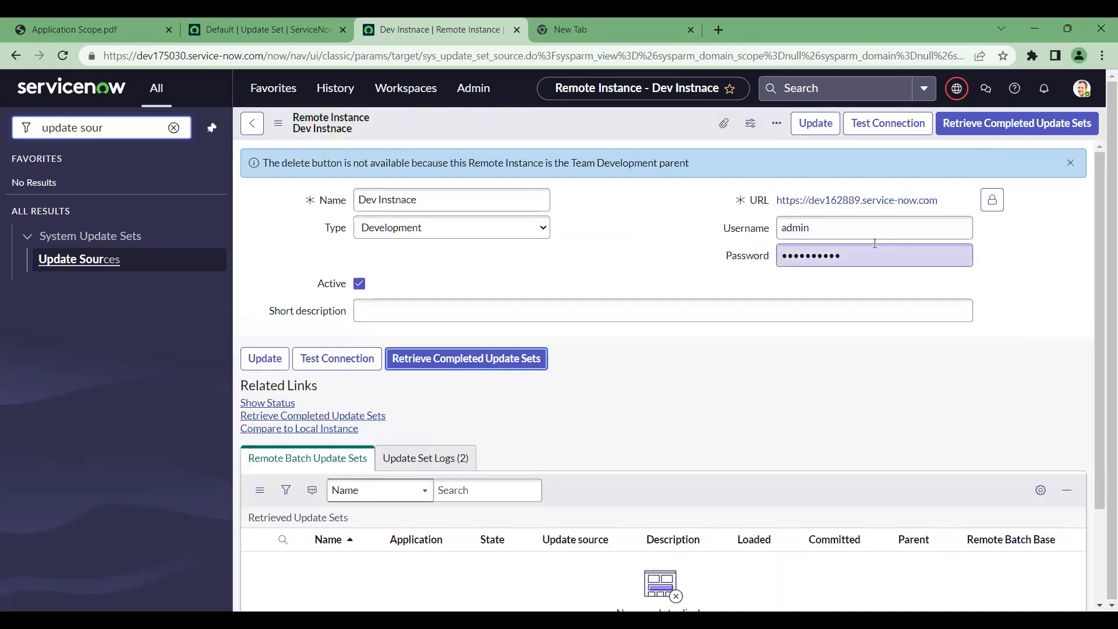
scroll(746, 309, "down", 1)
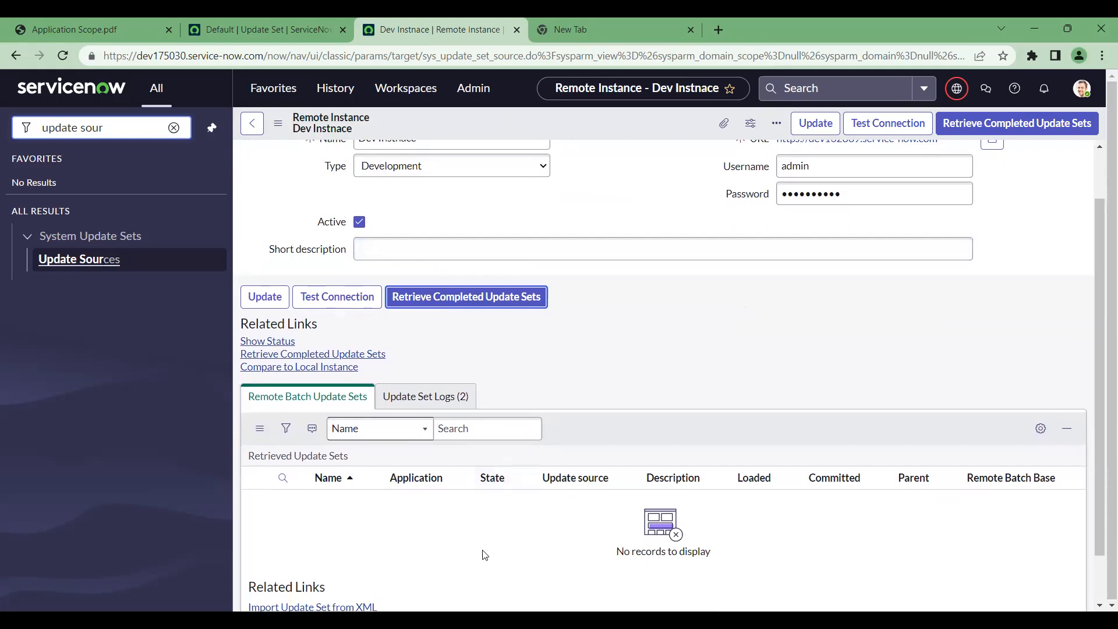
scroll(510, 539, "down", 1)
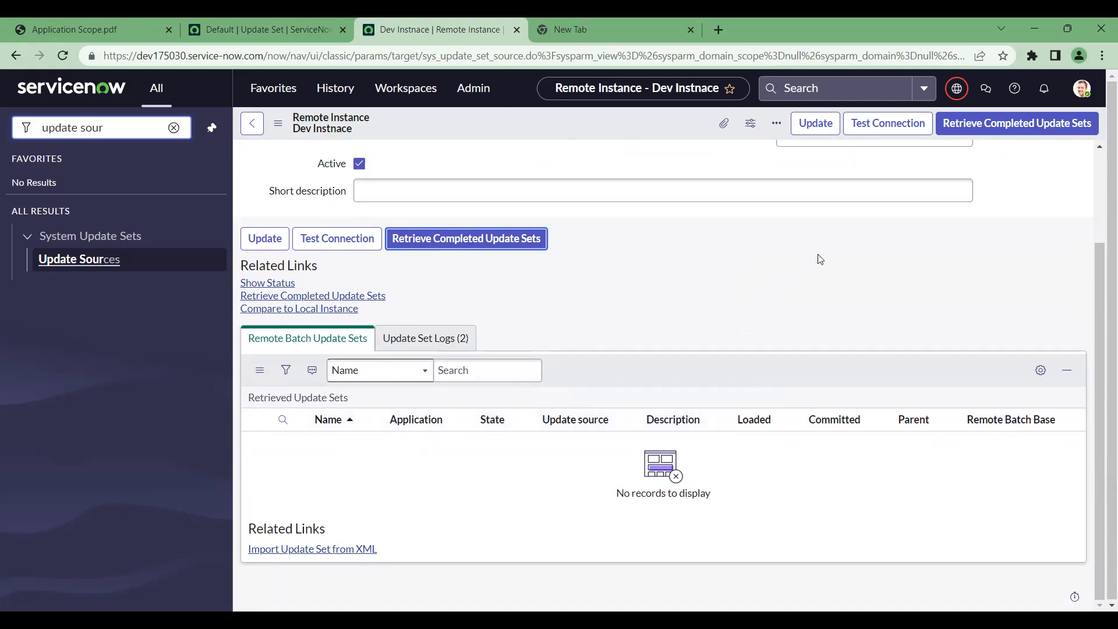
scroll(826, 259, "up", 2)
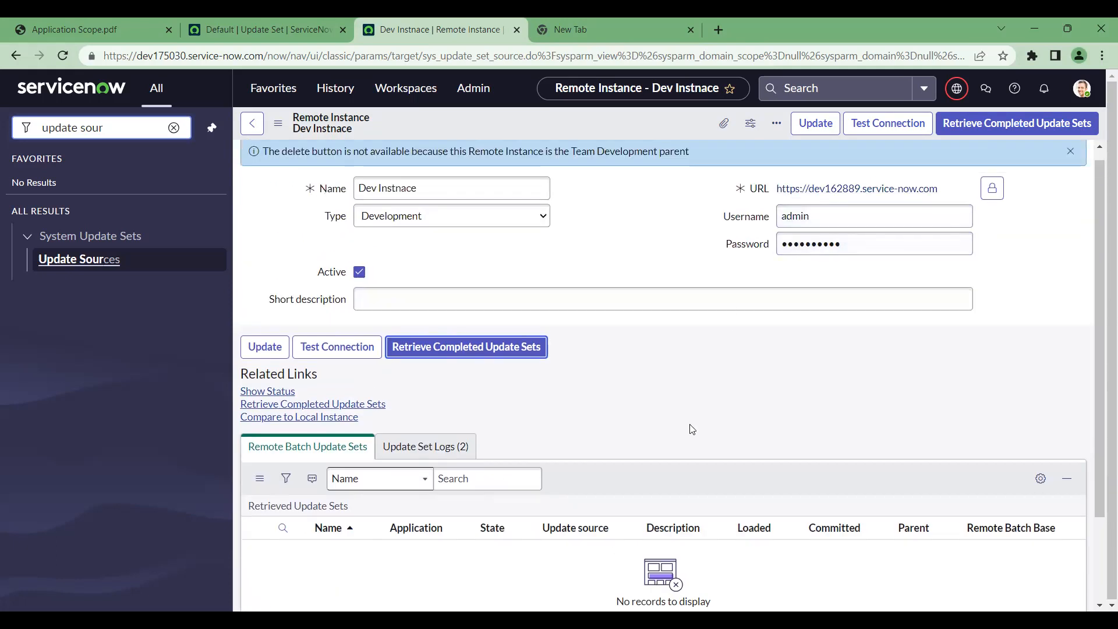
scroll(691, 430, "down", 2)
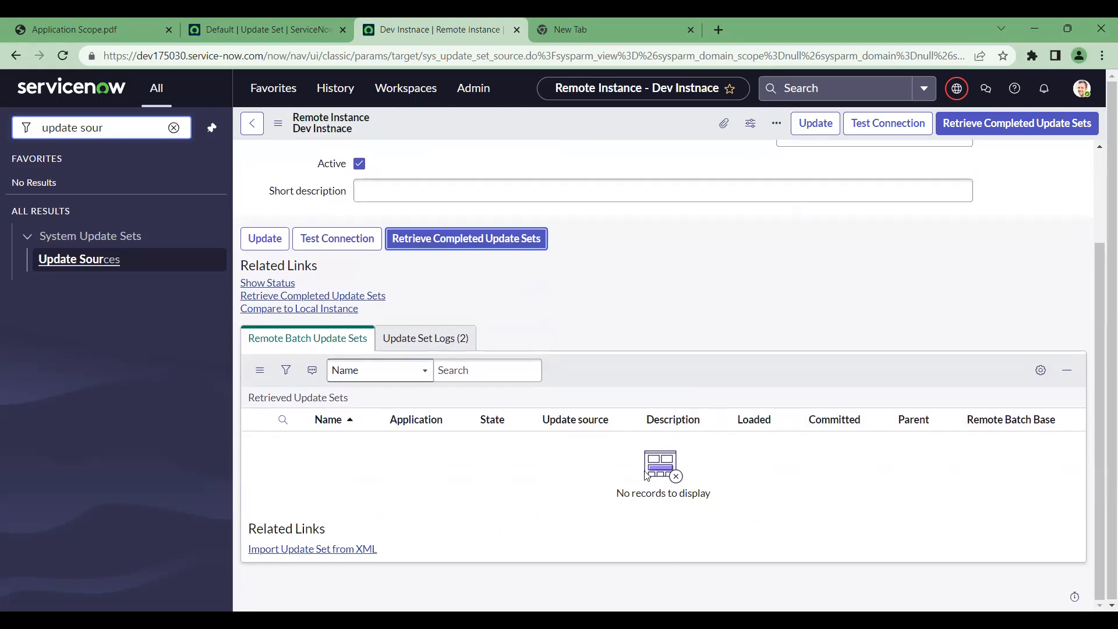
scroll(737, 296, "up", 1)
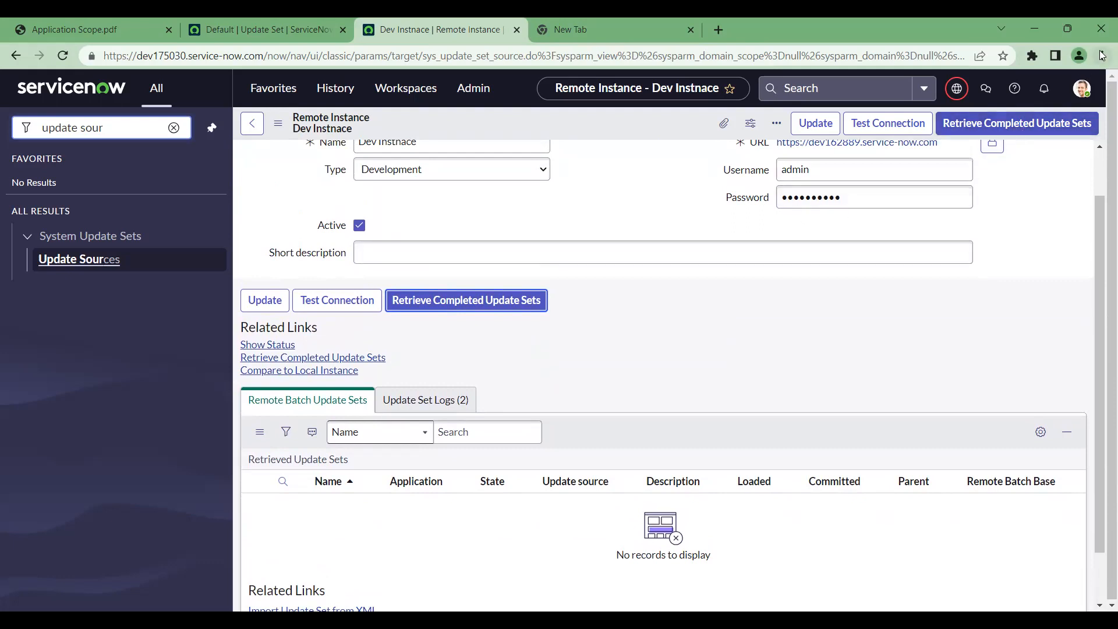
Check the two Update Set Logs entries, then rerun Retrieve Completed Update Sets, retrieving 1 update set
left_click(436, 402)
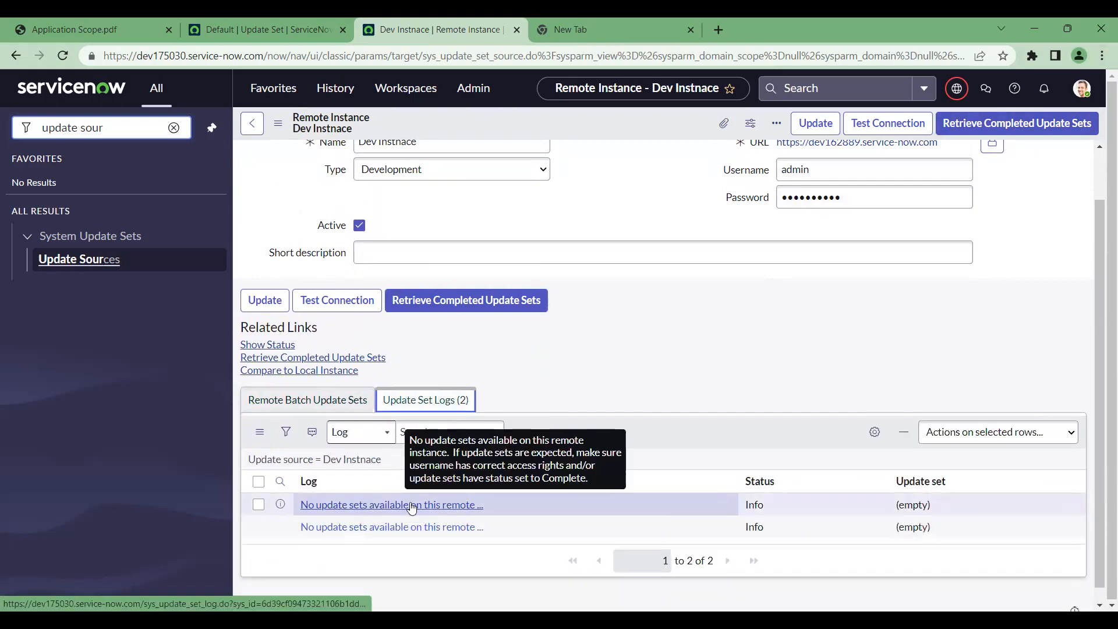
left_click(326, 402)
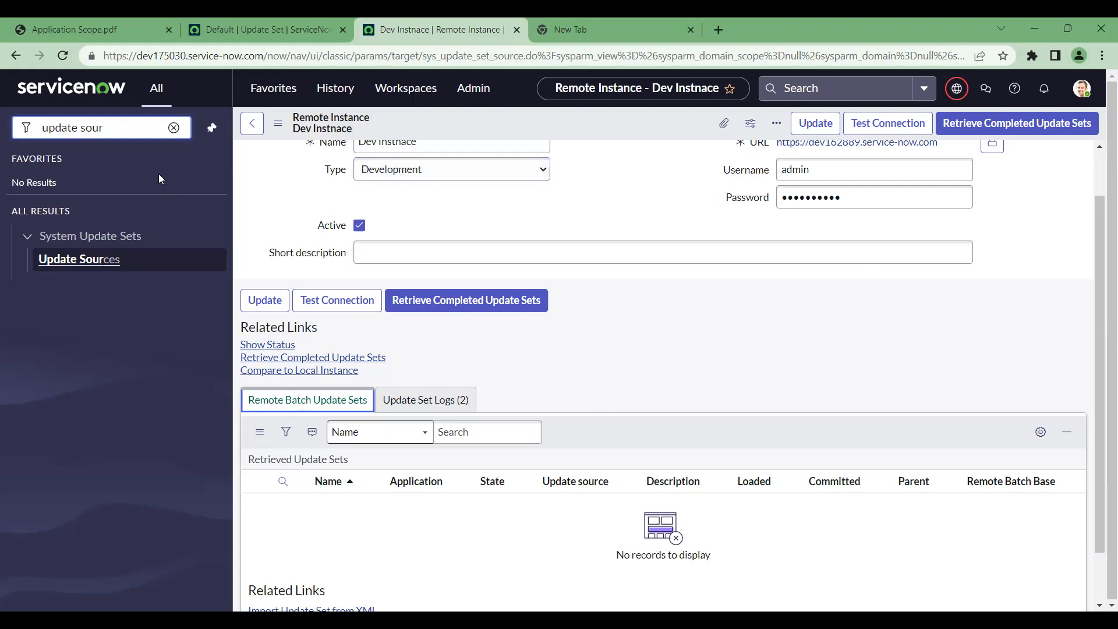
left_click(1050, 133)
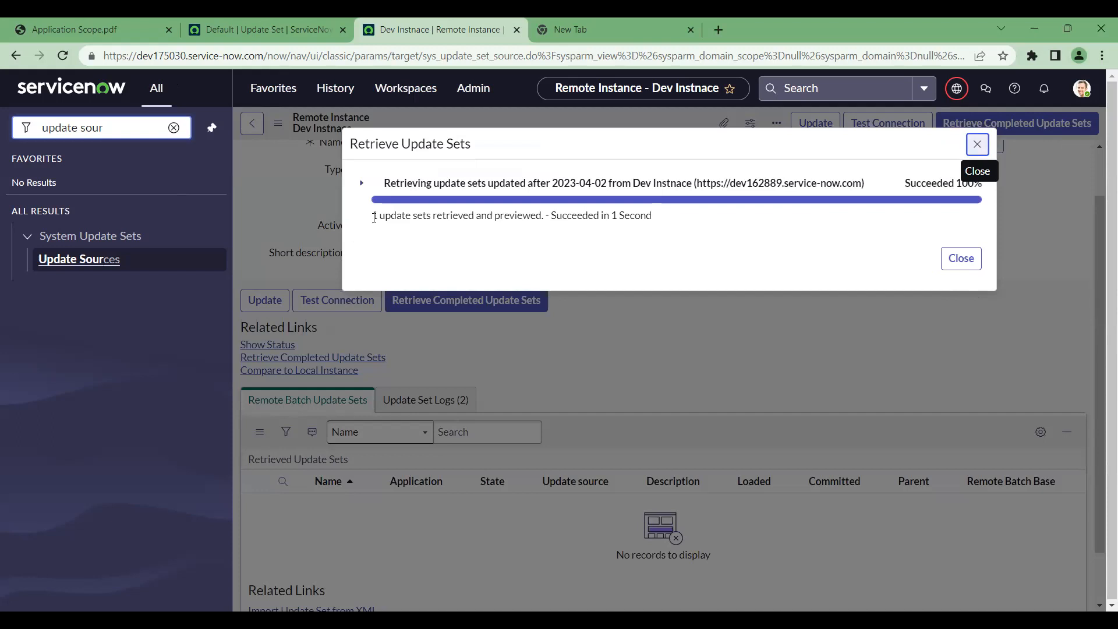
Read the retrieval result: 1 update set retrieved and previewed, plus the preview problems message
left_click_drag(372, 215, 671, 215)
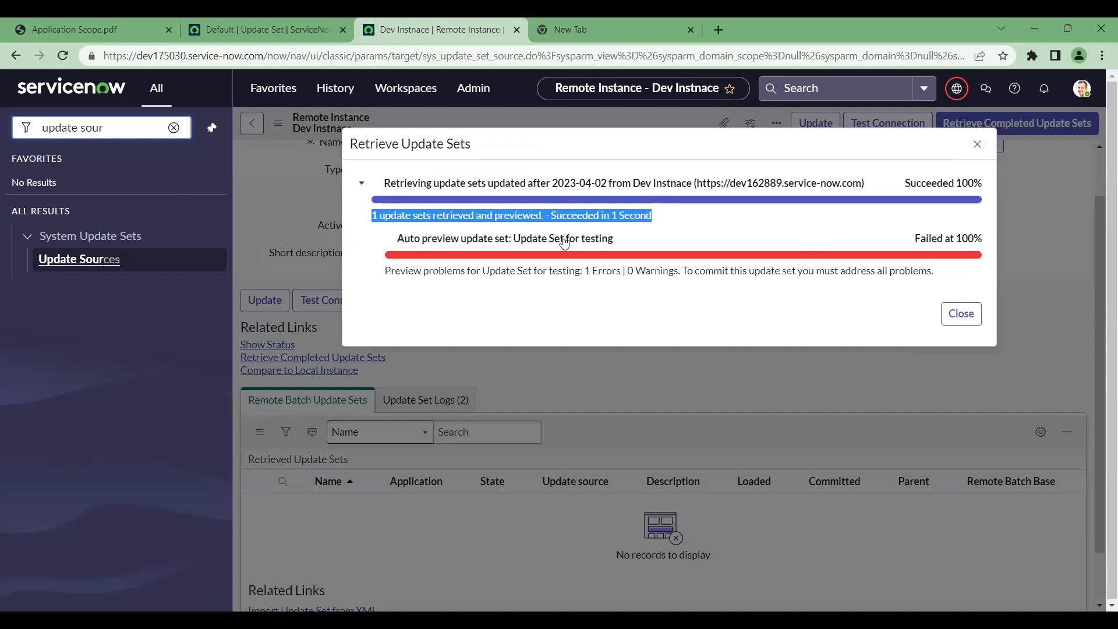
left_click_drag(414, 271, 468, 273)
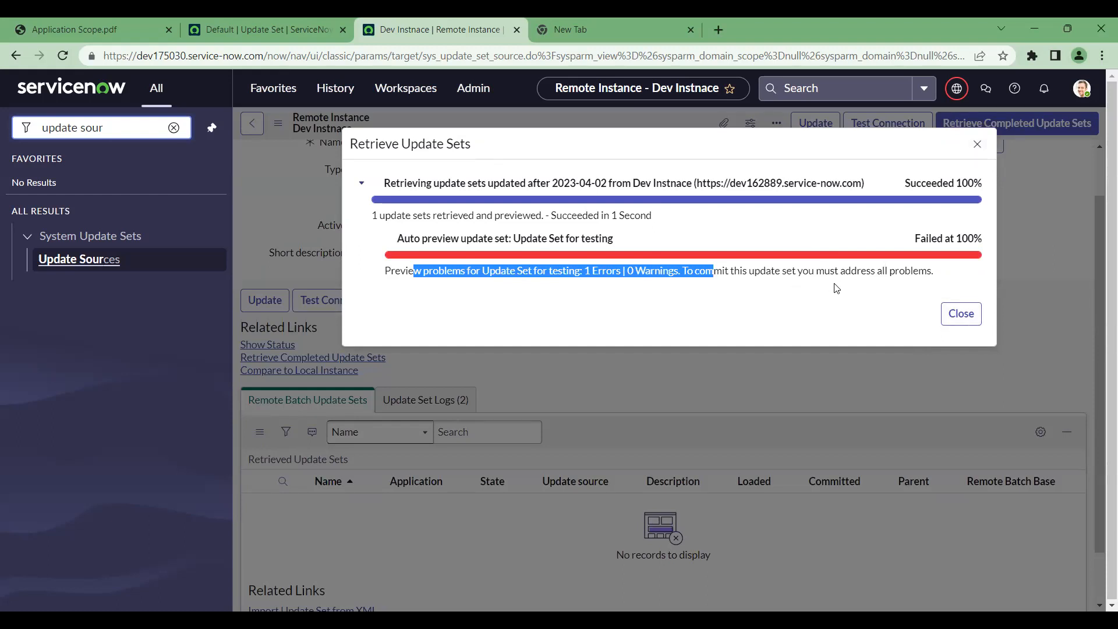
left_click(939, 274)
left_click_drag(939, 274, 303, 257)
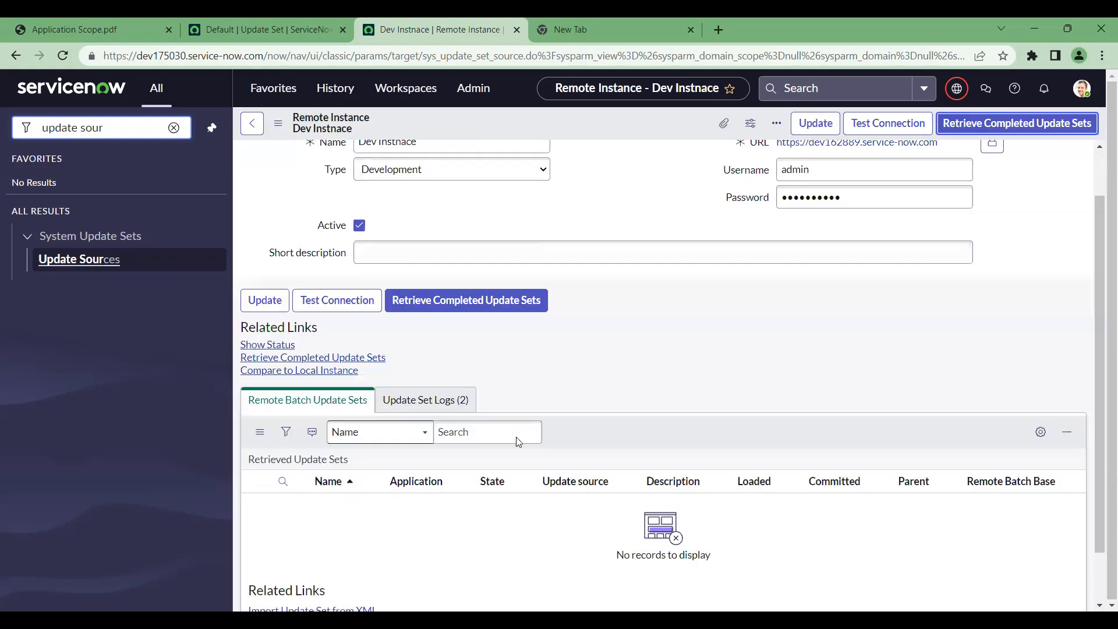
Retrieve completed update sets from Dev Instnace again so the record shows 12 update set logs
left_click(439, 400)
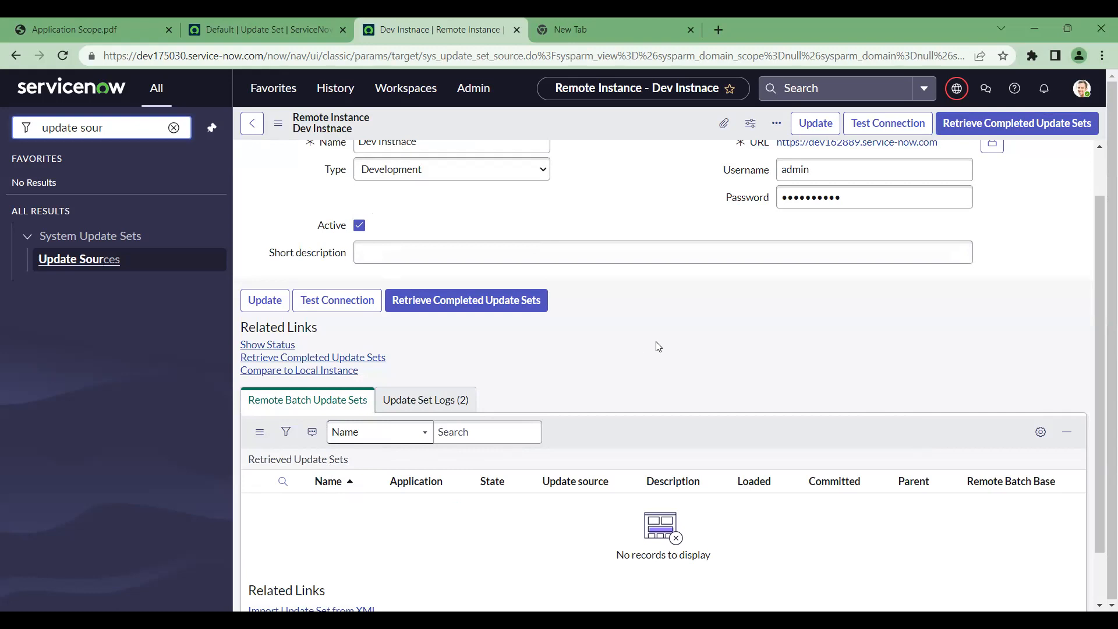
left_click(1003, 131)
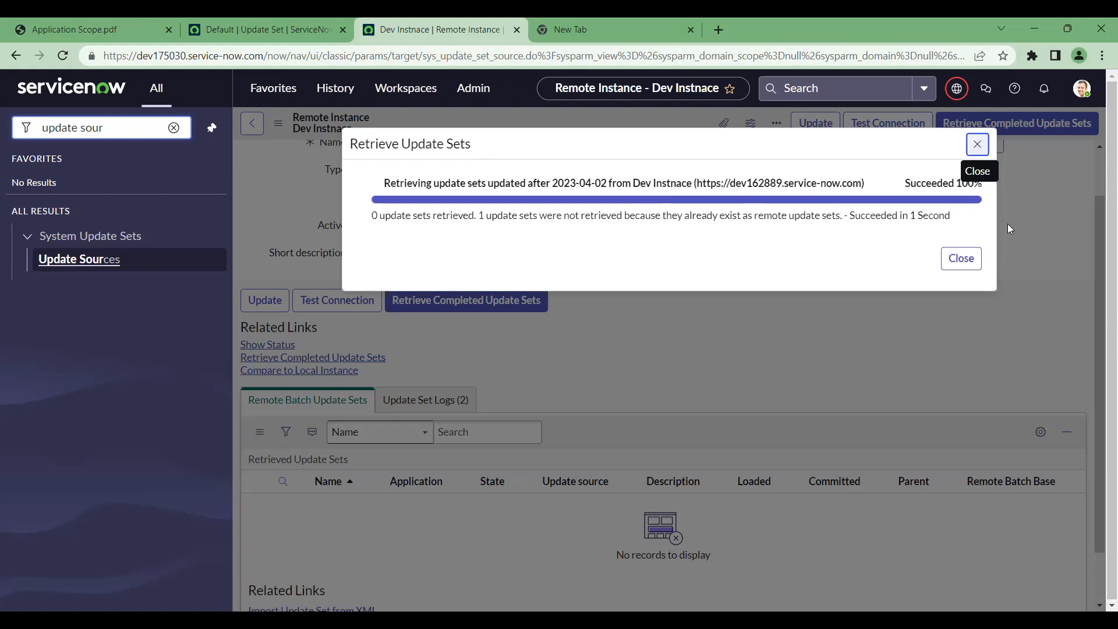
left_click(962, 258)
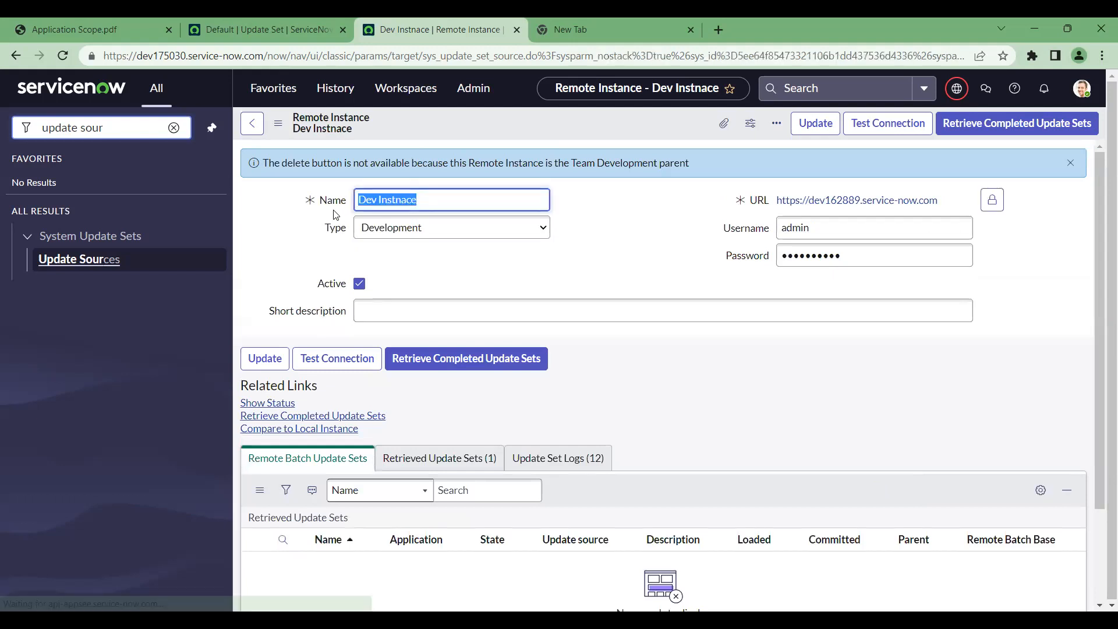
List the Retrieved Update Sets, showing 'Update Set for testing' as Previewed with no Committed date
left_click(591, 449)
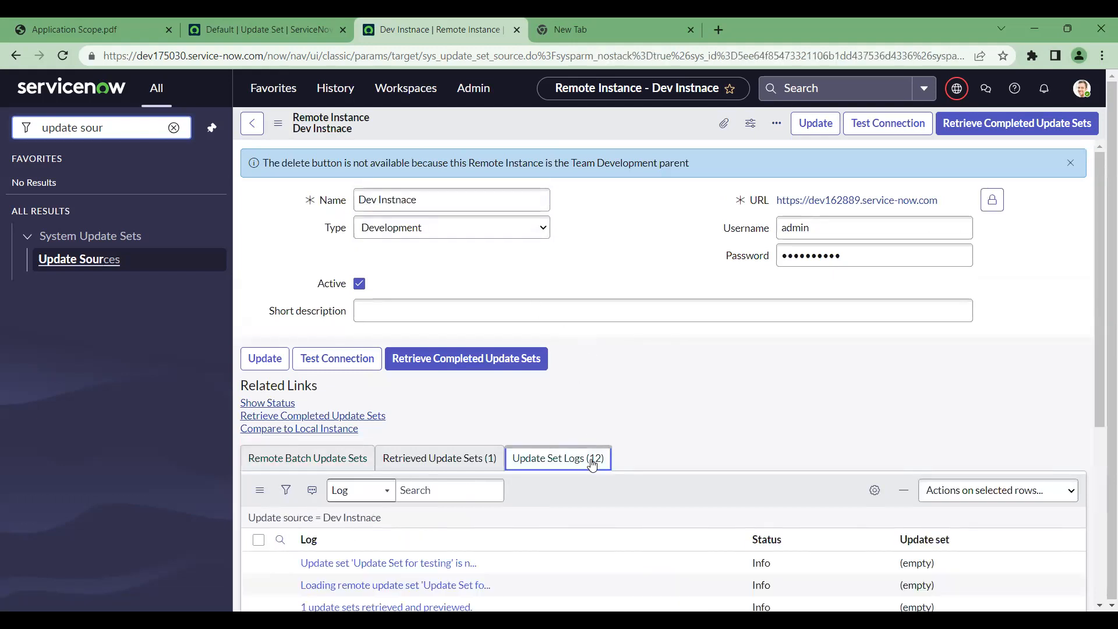
left_click(474, 459)
scroll(672, 400, "down", 3)
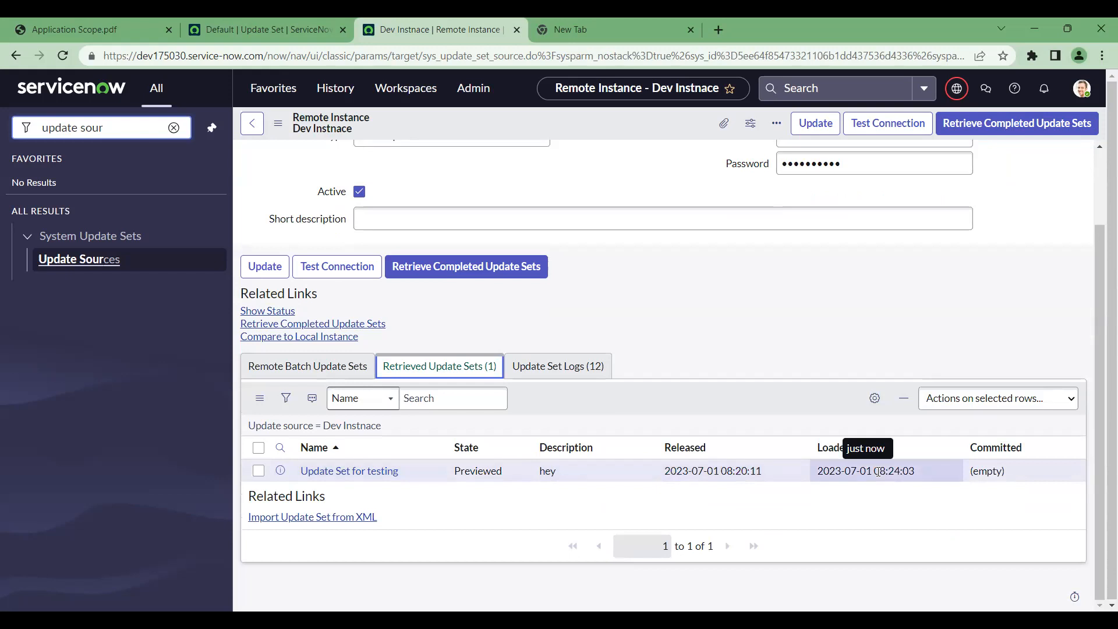
scroll(670, 316, "up", 1)
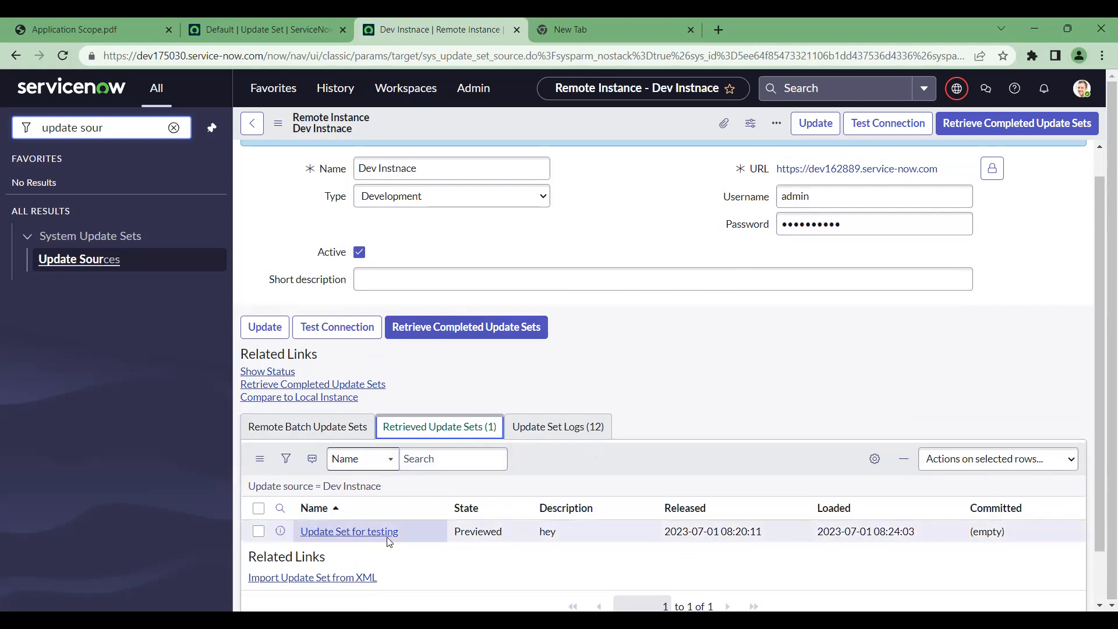
left_click_drag(186, 59, 152, 58)
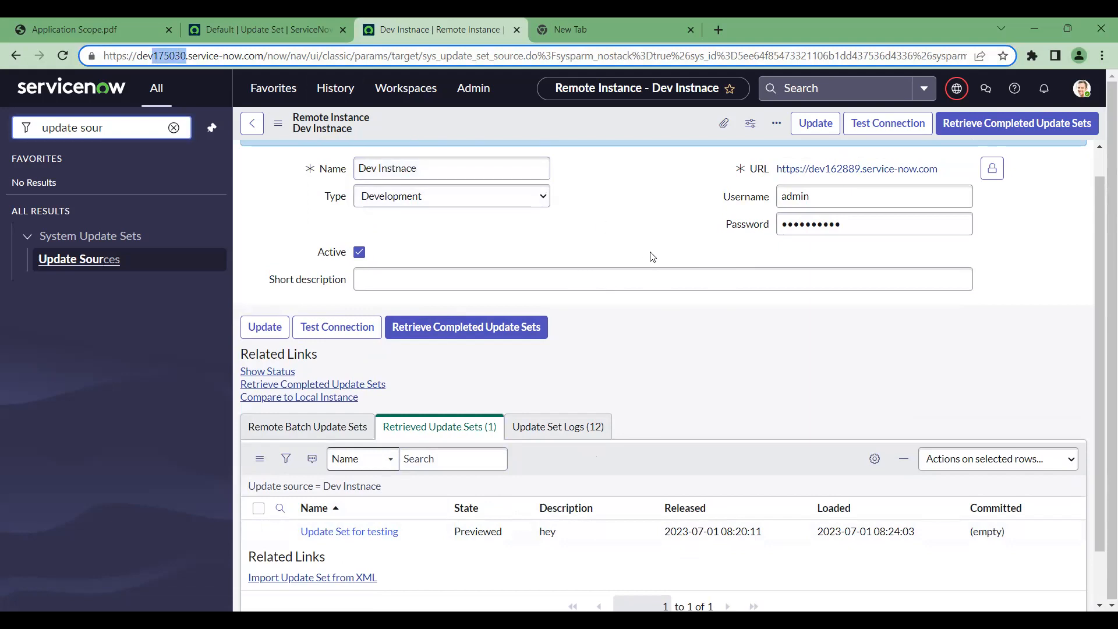
left_click(328, 539)
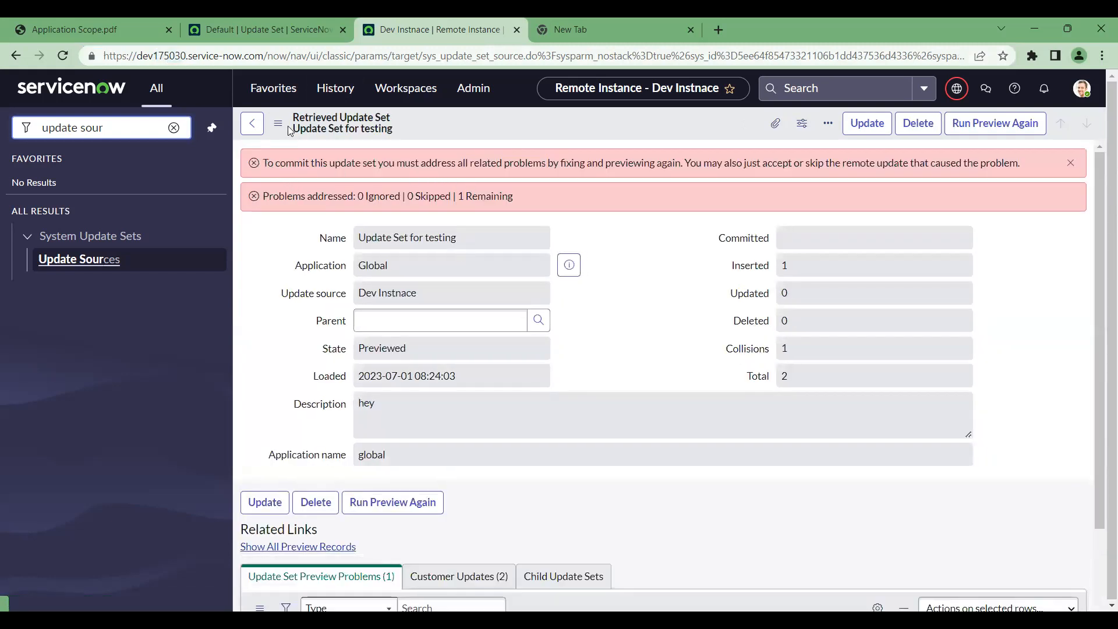
left_click_drag(467, 185, 267, 163)
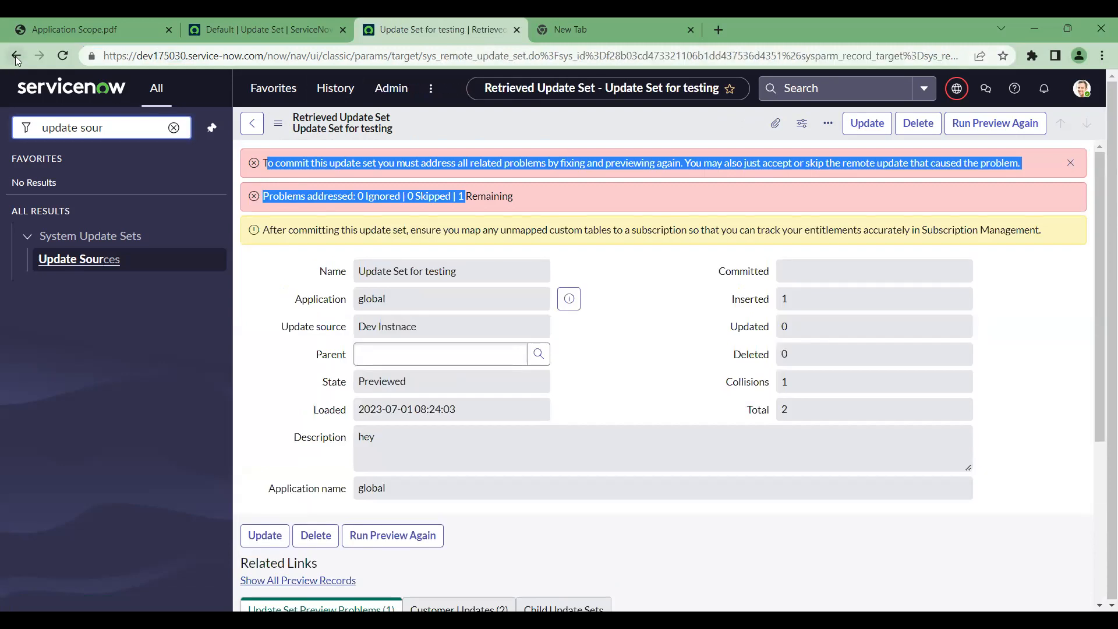
key("alt+Left")
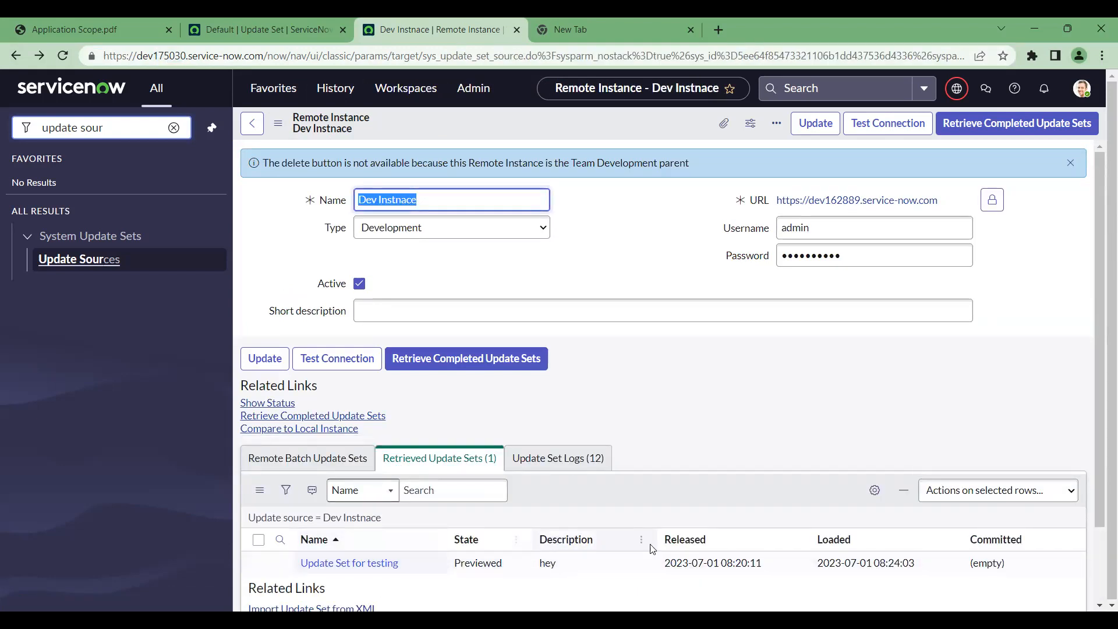
left_click_drag(504, 562, 458, 560)
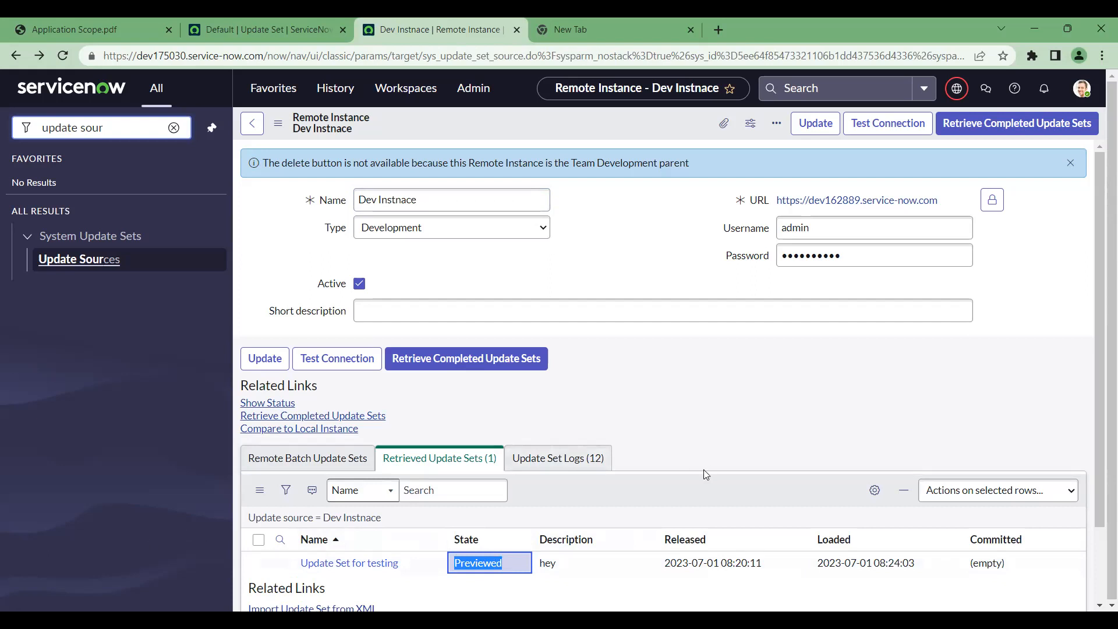
left_click(594, 500)
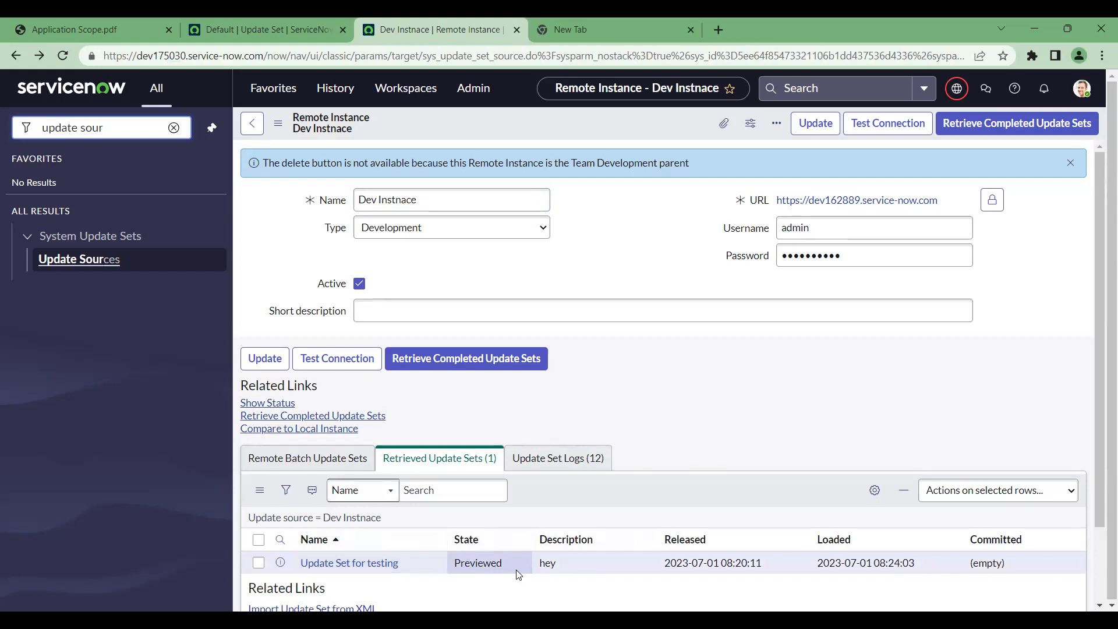
left_click(357, 568)
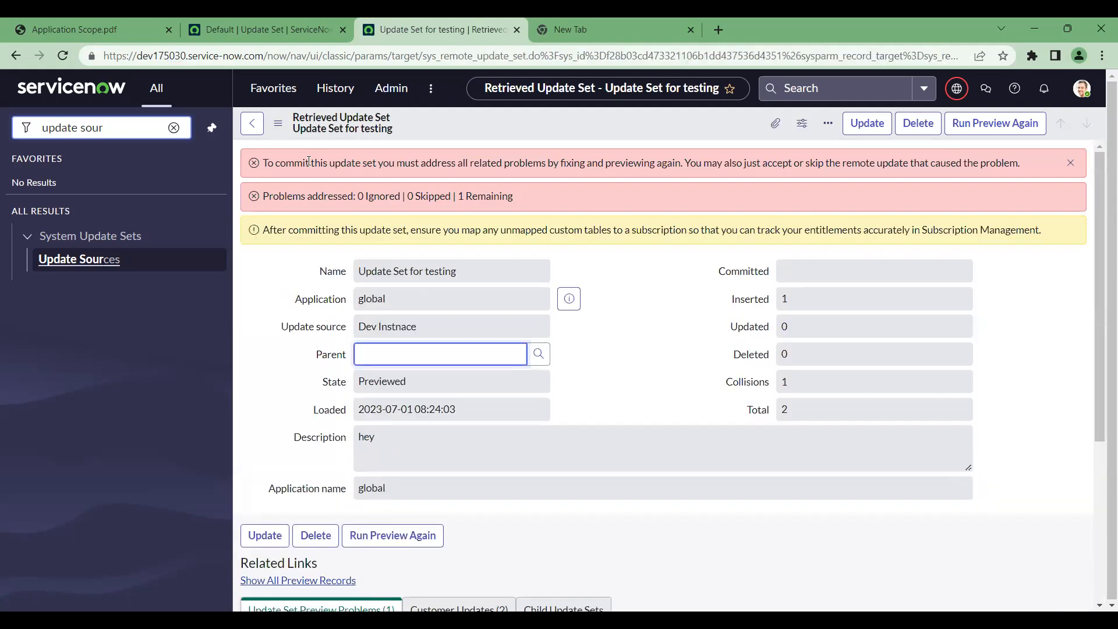
left_click(412, 322)
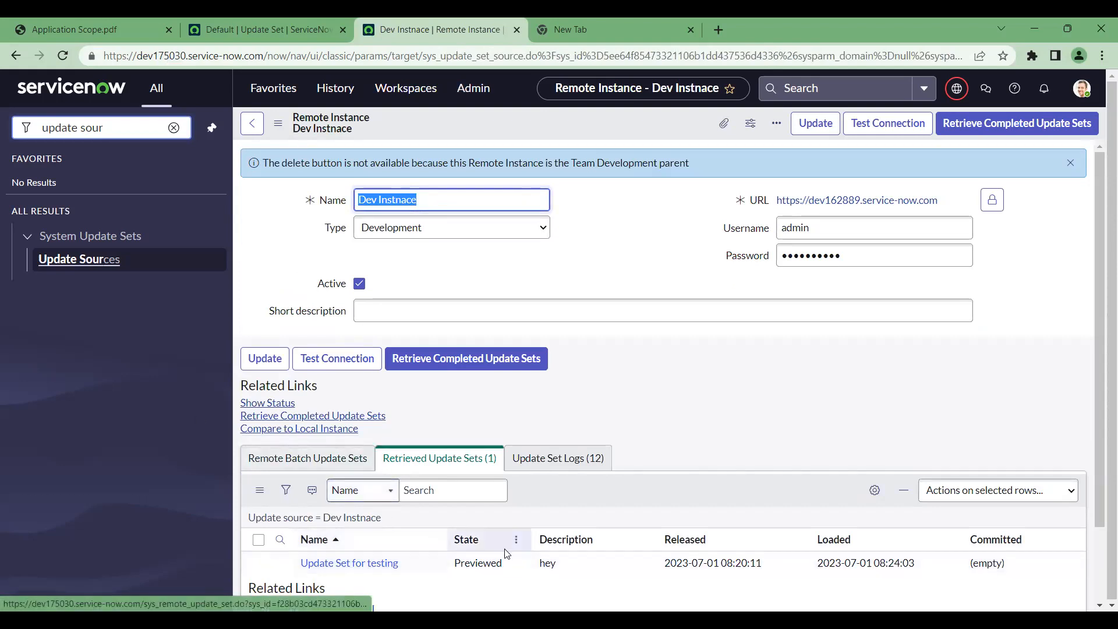
left_click(367, 563)
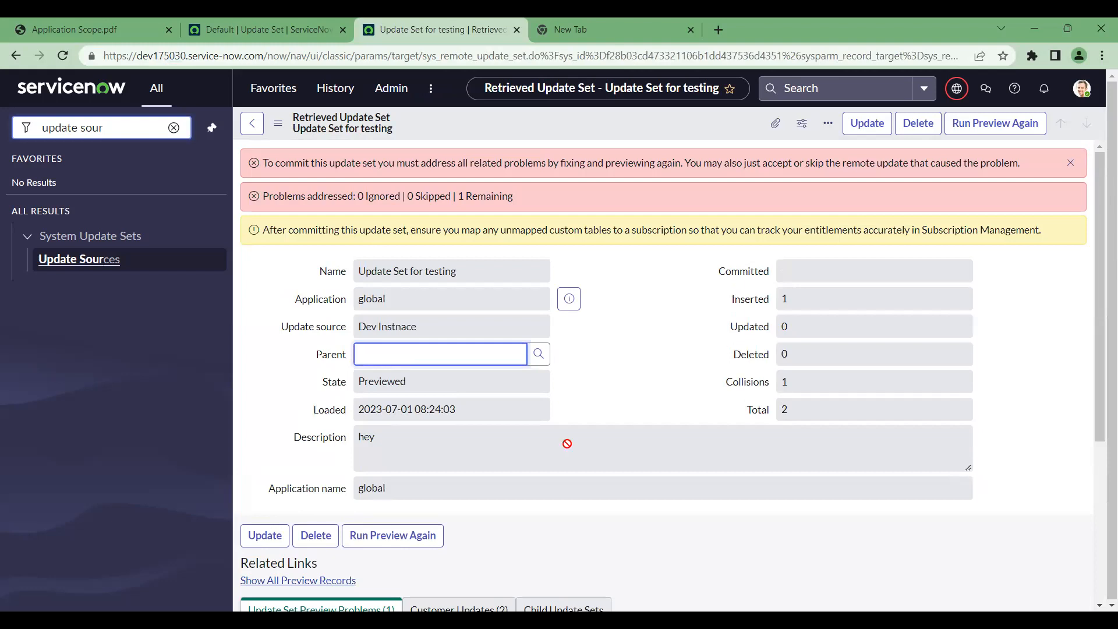
scroll(745, 398, "down", 3)
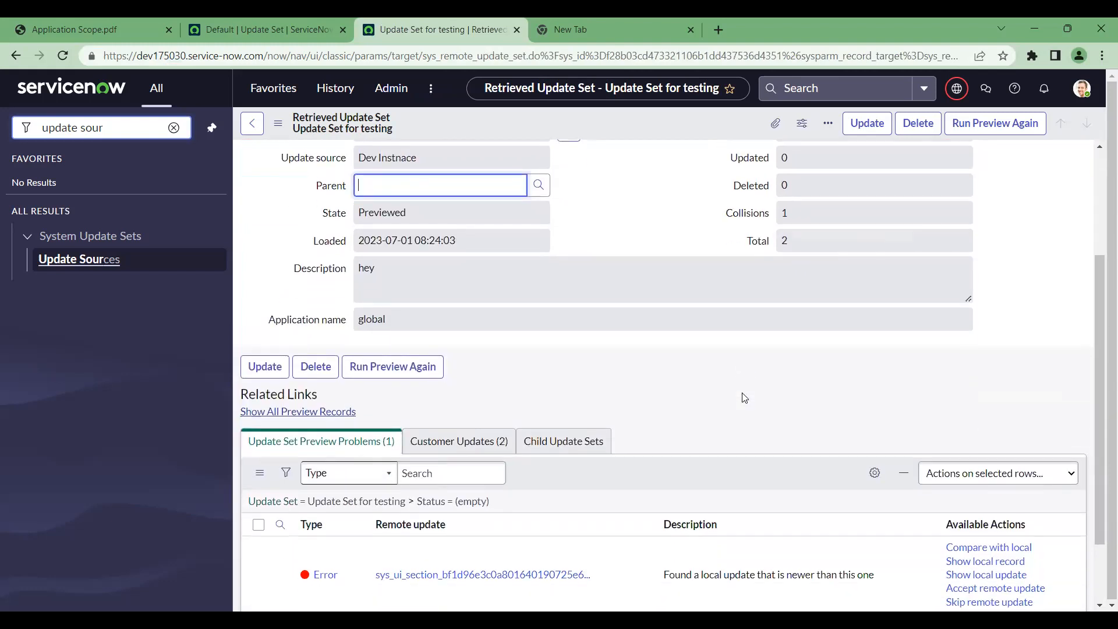
scroll(682, 237, "up", 3)
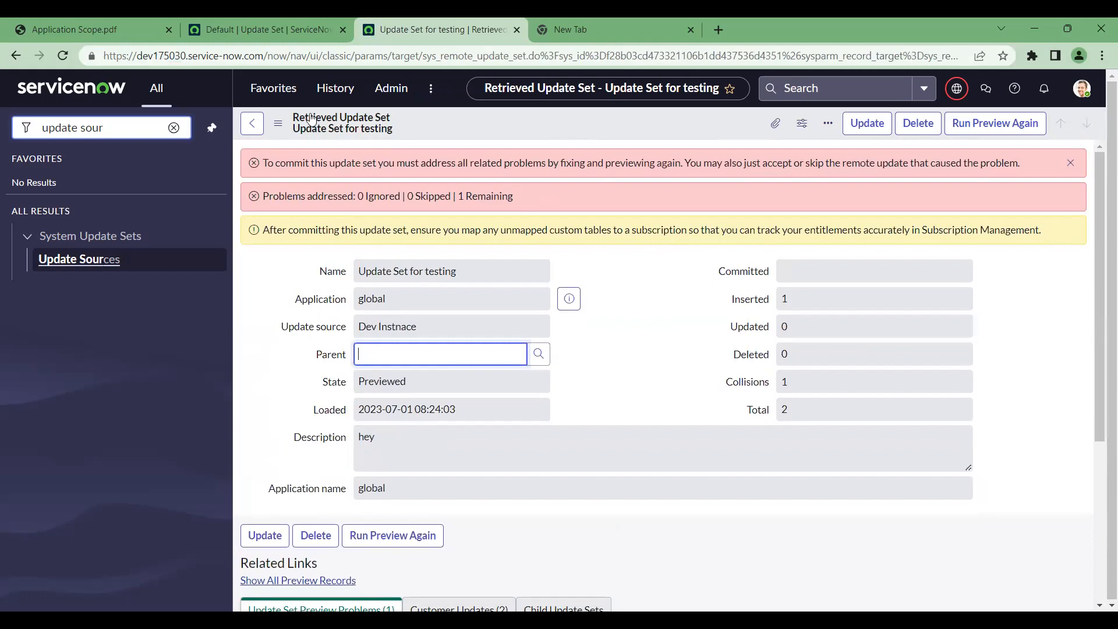
left_click_drag(263, 163, 966, 191)
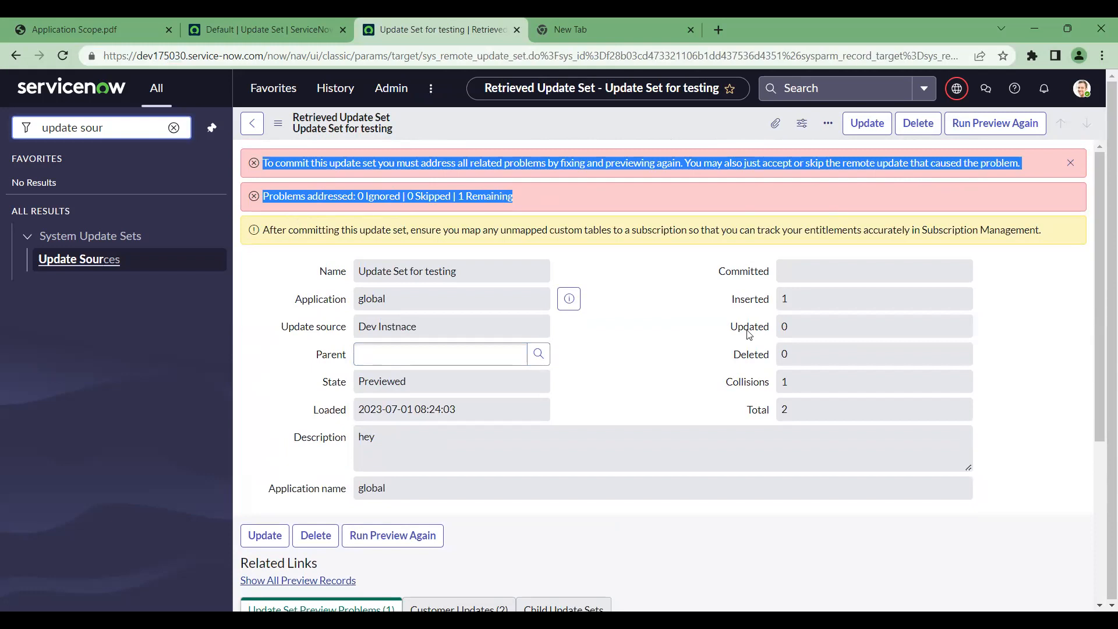
scroll(748, 330, "down", 1)
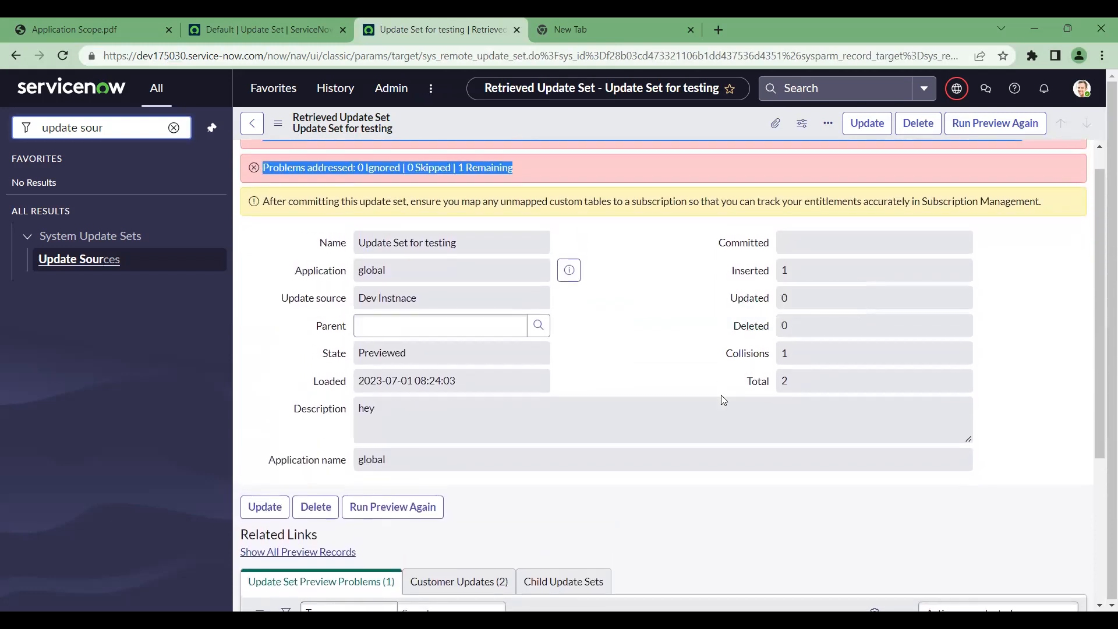
scroll(721, 395, "down", 4)
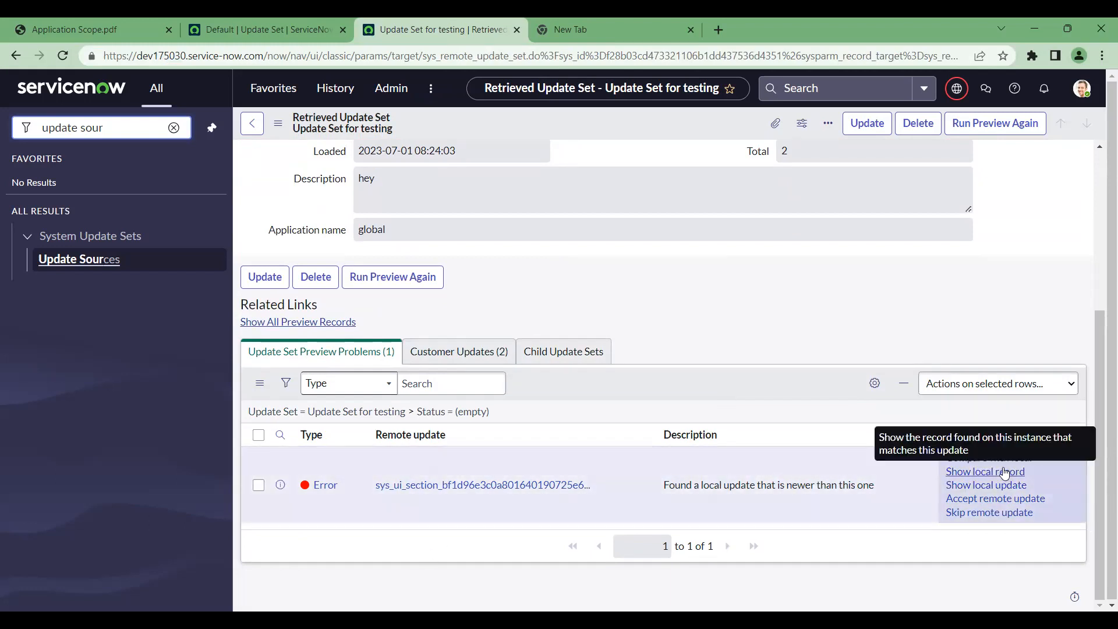
Compare the conflicting sys_ui_section remote update with its local version
left_click(995, 464)
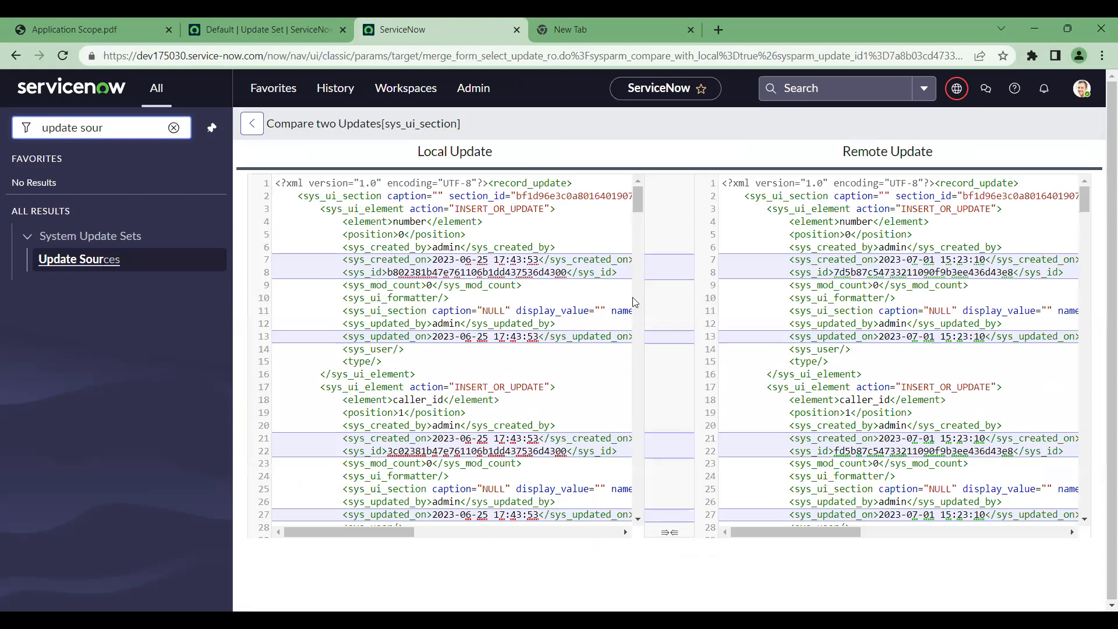
scroll(699, 351, "down", 3)
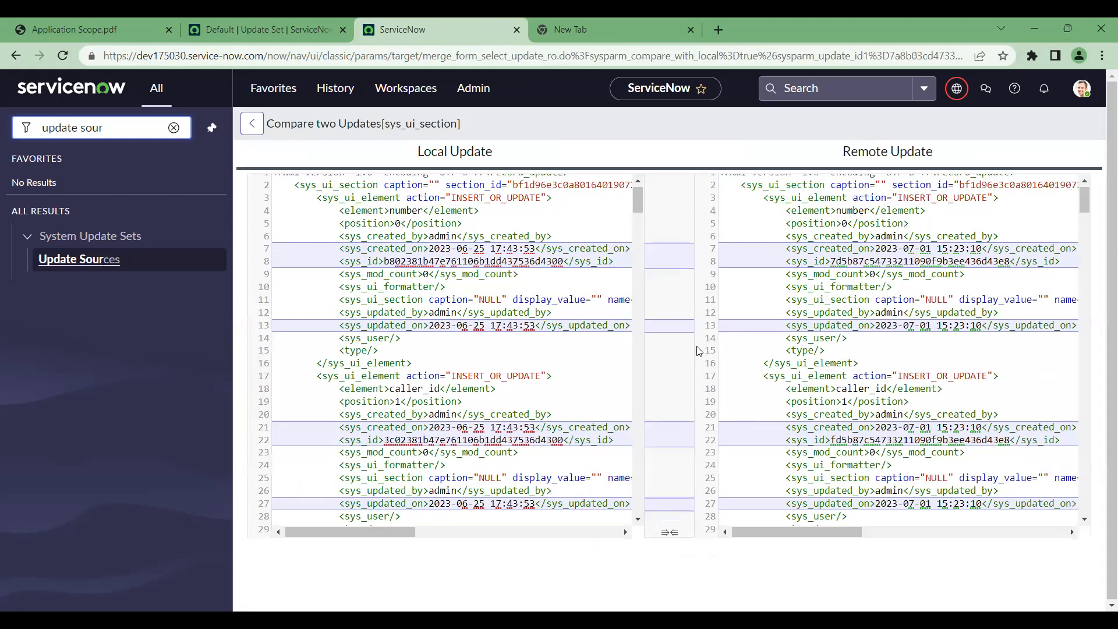
scroll(699, 350, "up", 3)
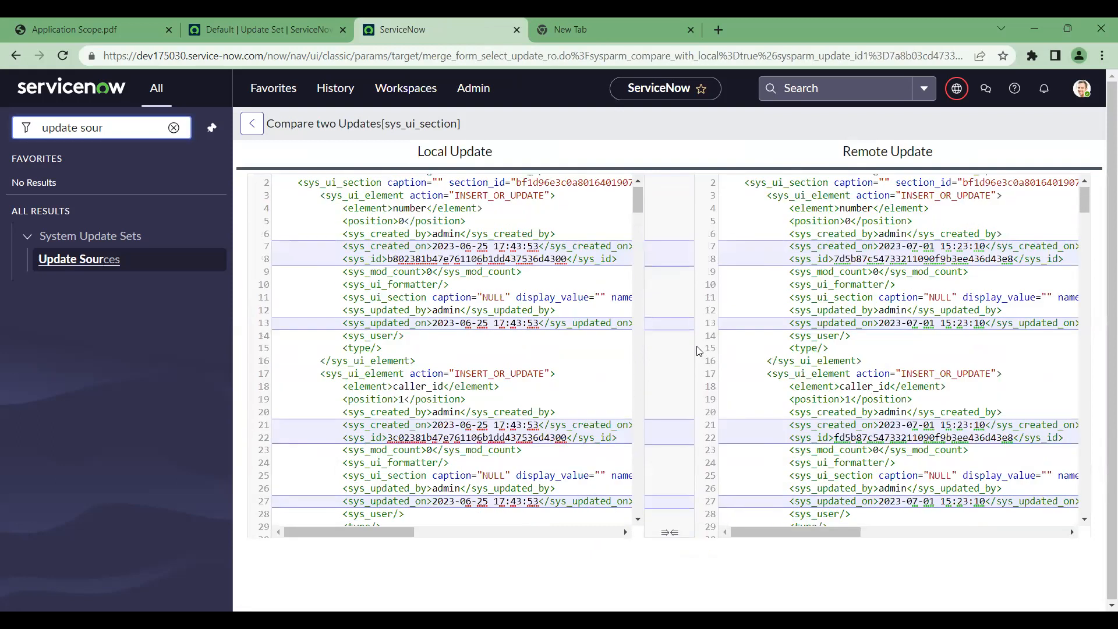
scroll(412, 302, "up", 1)
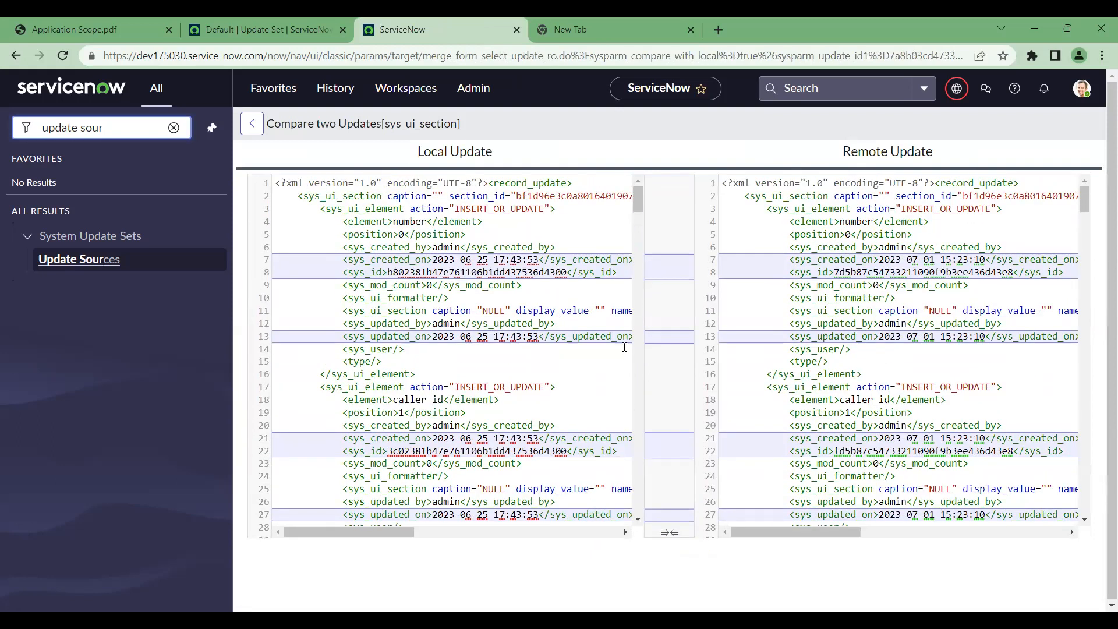
scroll(624, 347, "down", 4)
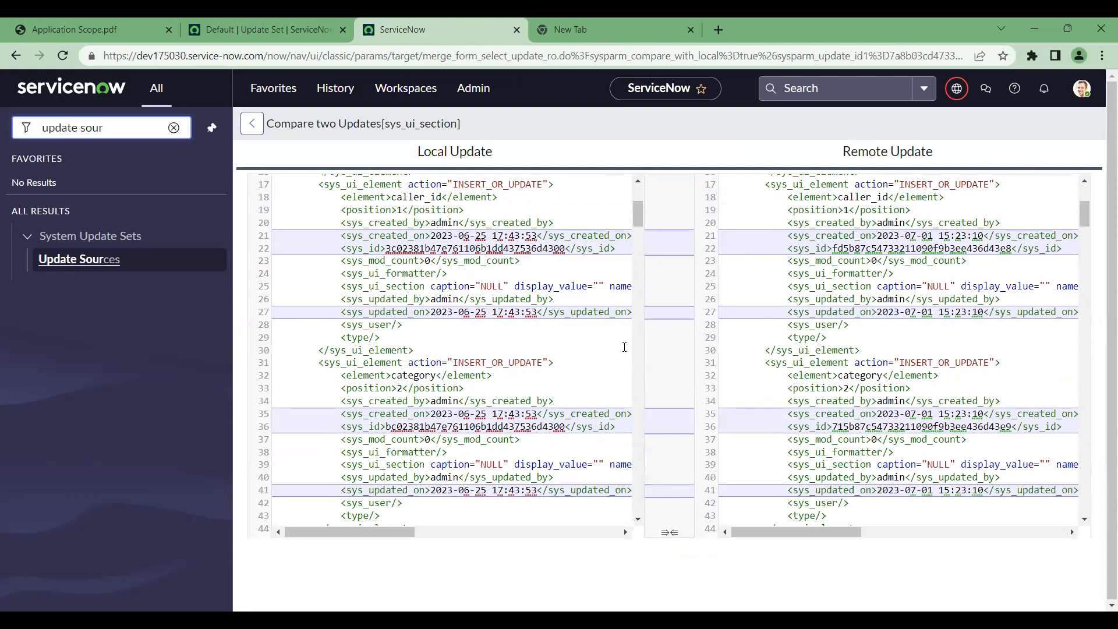
scroll(624, 347, "down", 2)
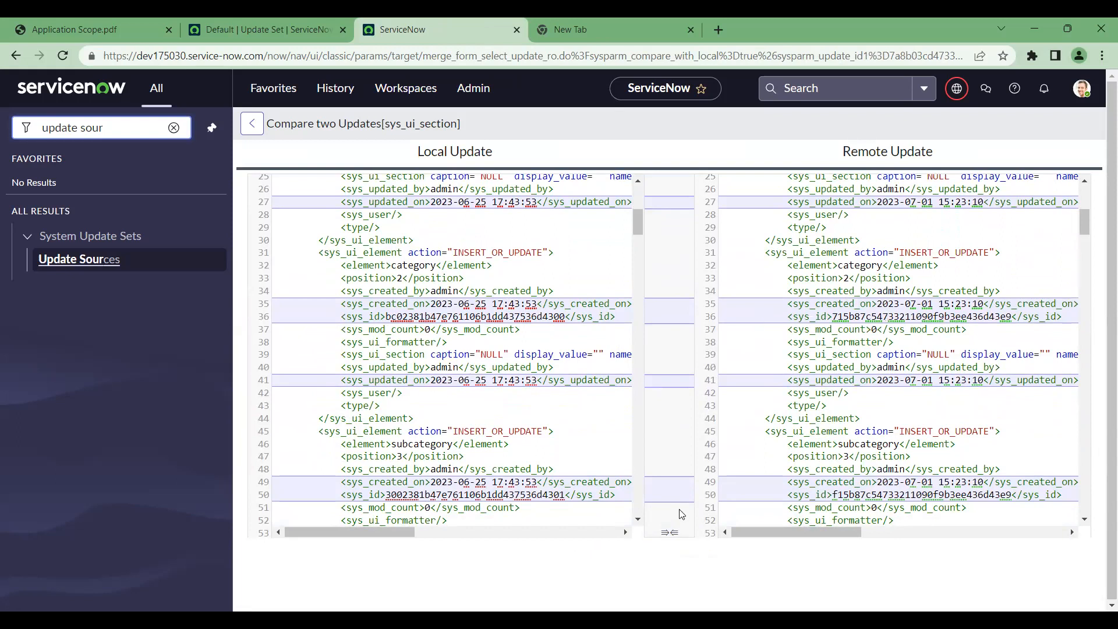
Highlight the Local Update XML lines whose dates and sys_ids differ
left_click_drag(565, 316, 356, 330)
left_click(389, 312)
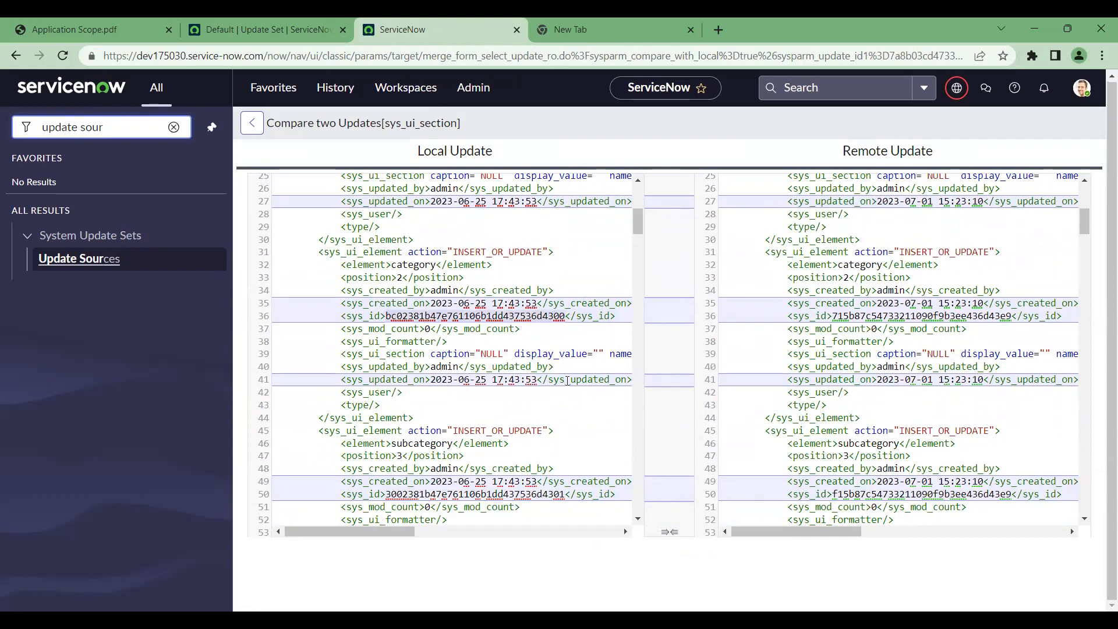
scroll(568, 381, "down", 3)
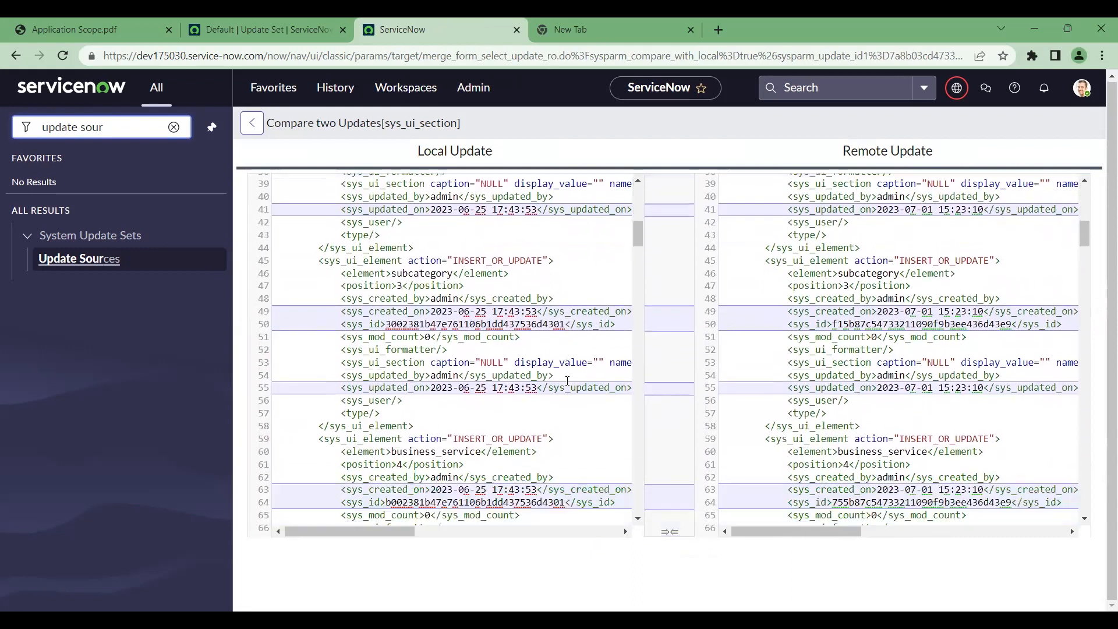
scroll(567, 380, "down", 2)
scroll(567, 380, "down", 3)
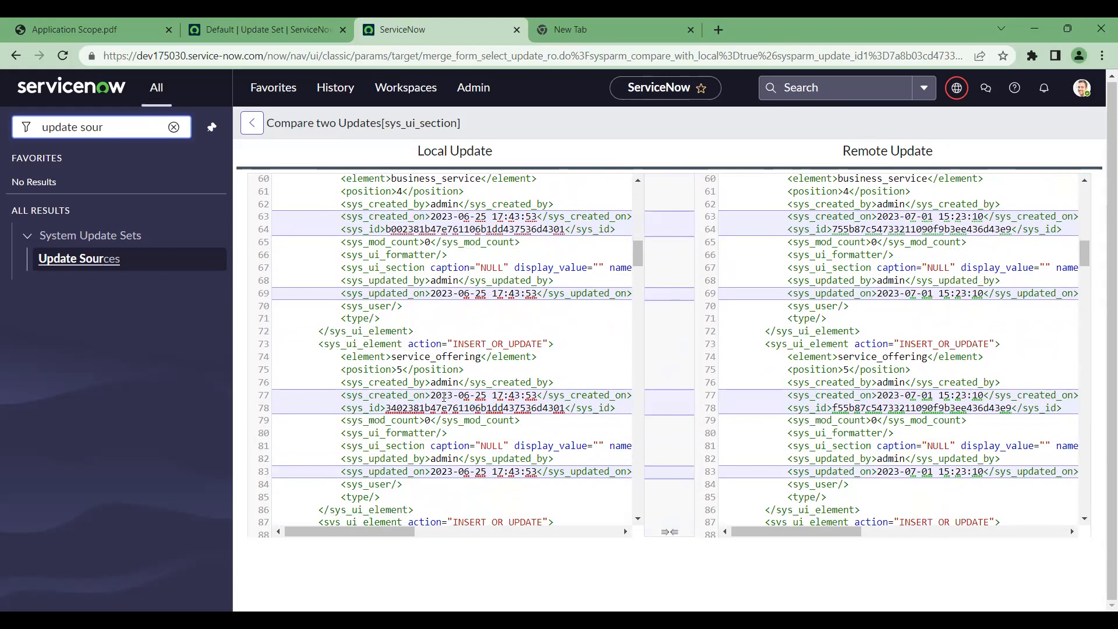
scroll(444, 396, "down", 3)
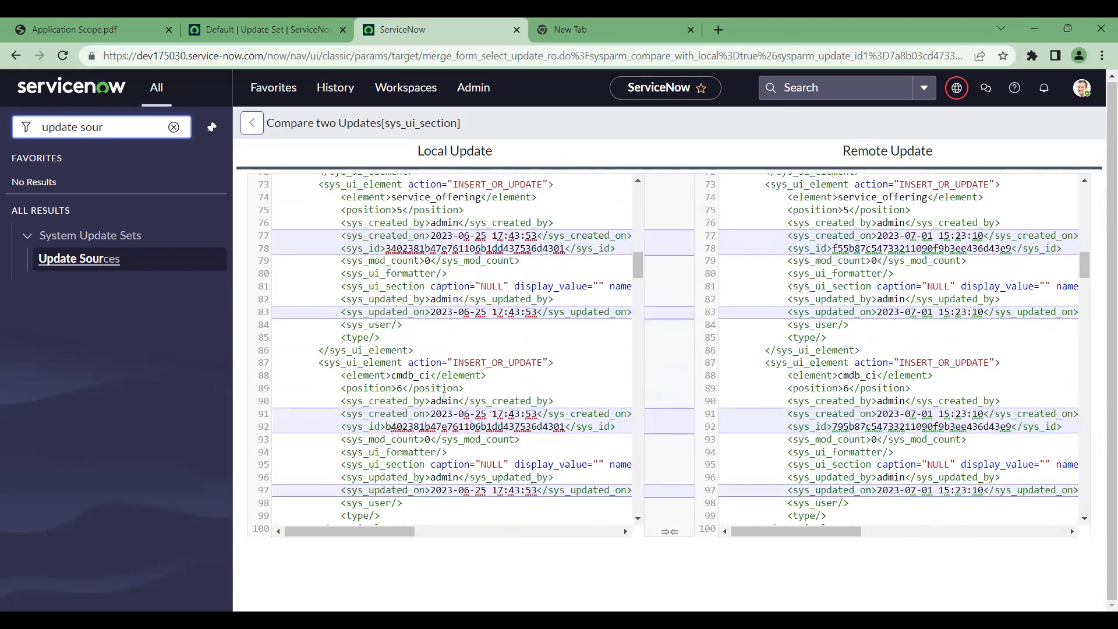
scroll(444, 397, "down", 2)
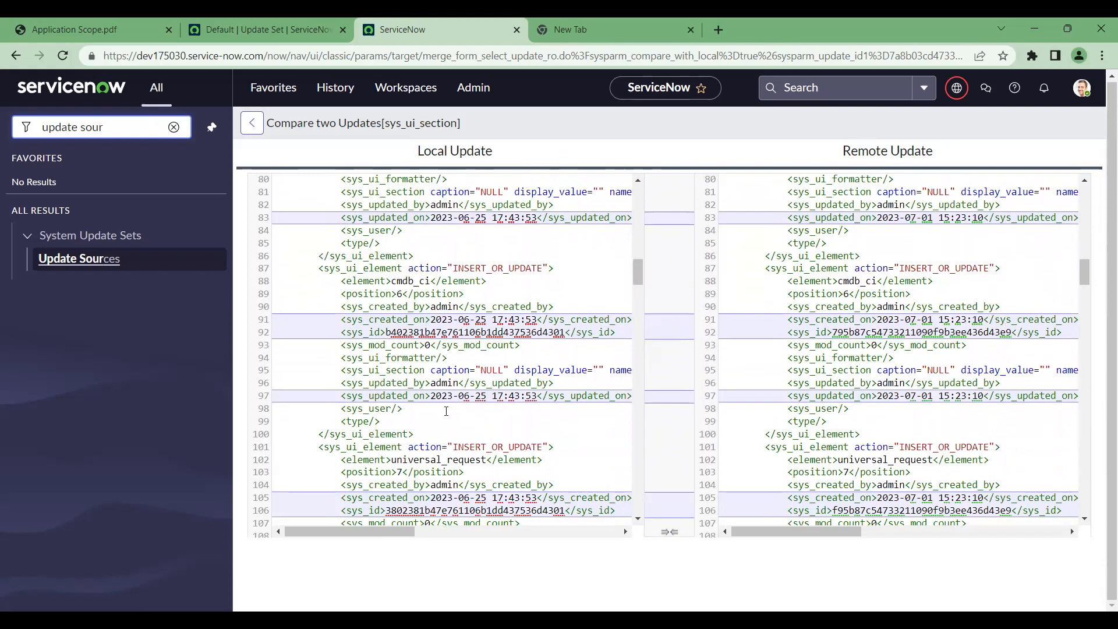
scroll(446, 411, "down", 3)
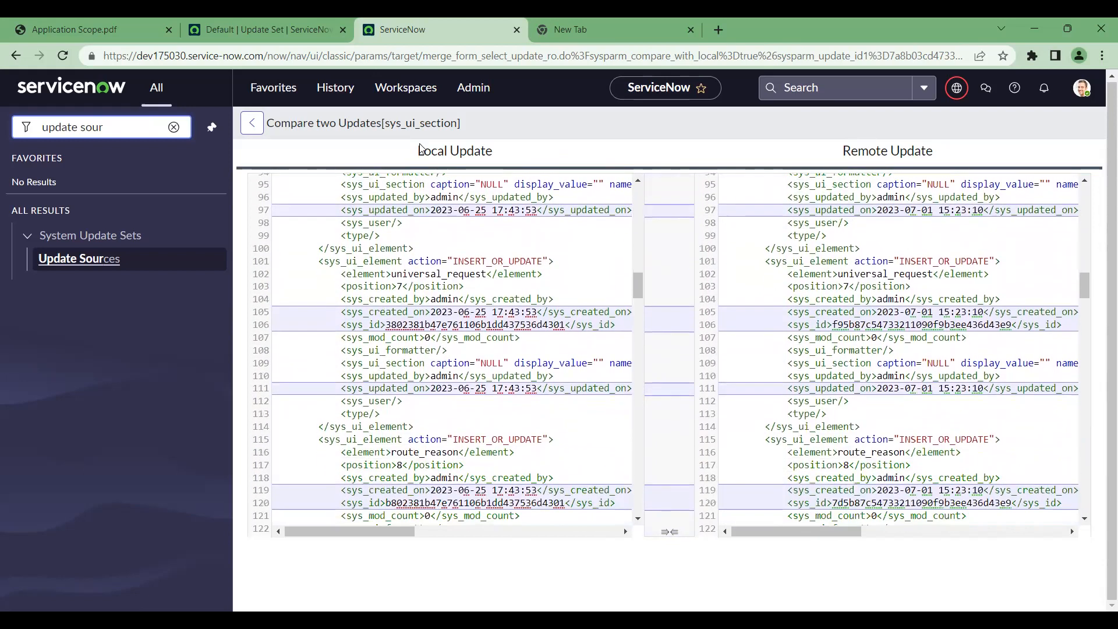
Mark the Local Update and Remote Update sides and review the rest of both XML versions
double_click(478, 157)
left_click_drag(842, 152, 972, 160)
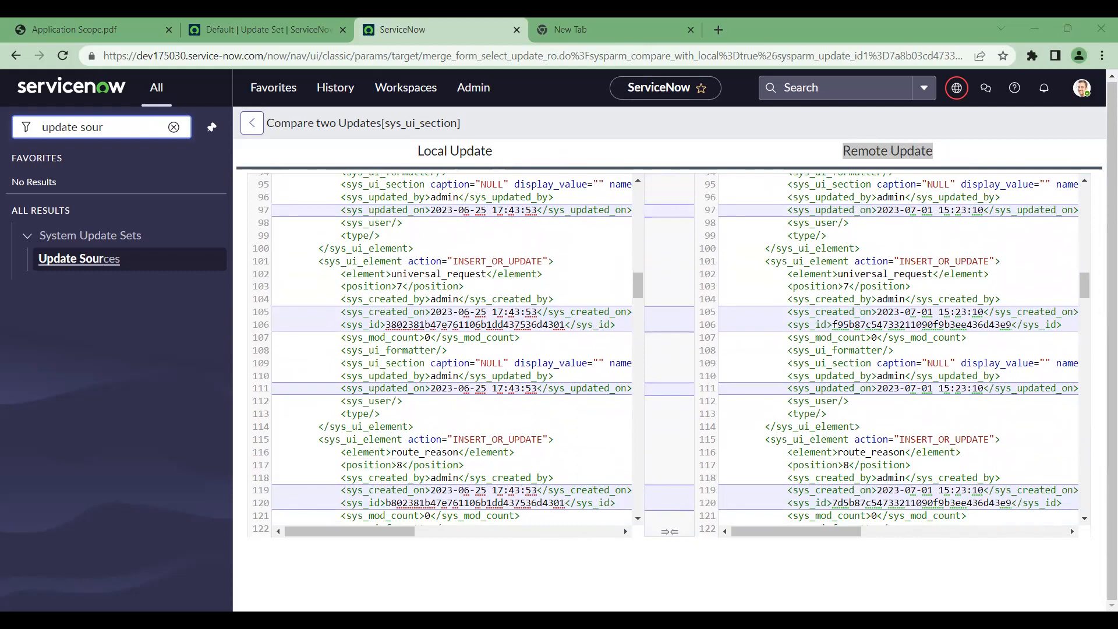
left_click(837, 195)
scroll(668, 239, "down", 8)
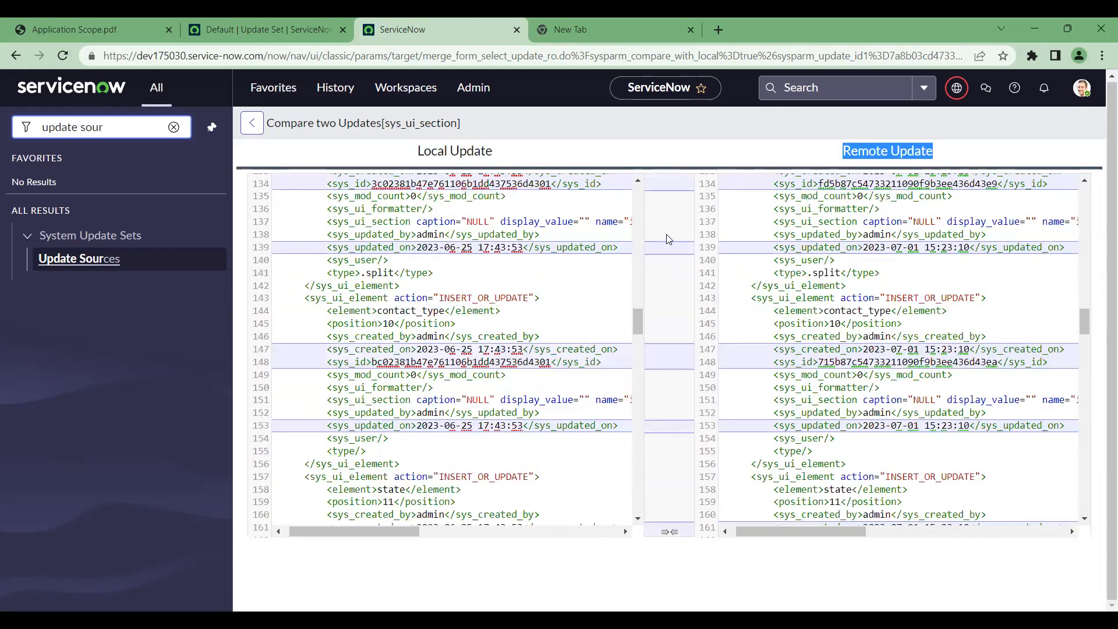
scroll(576, 348, "down", 15)
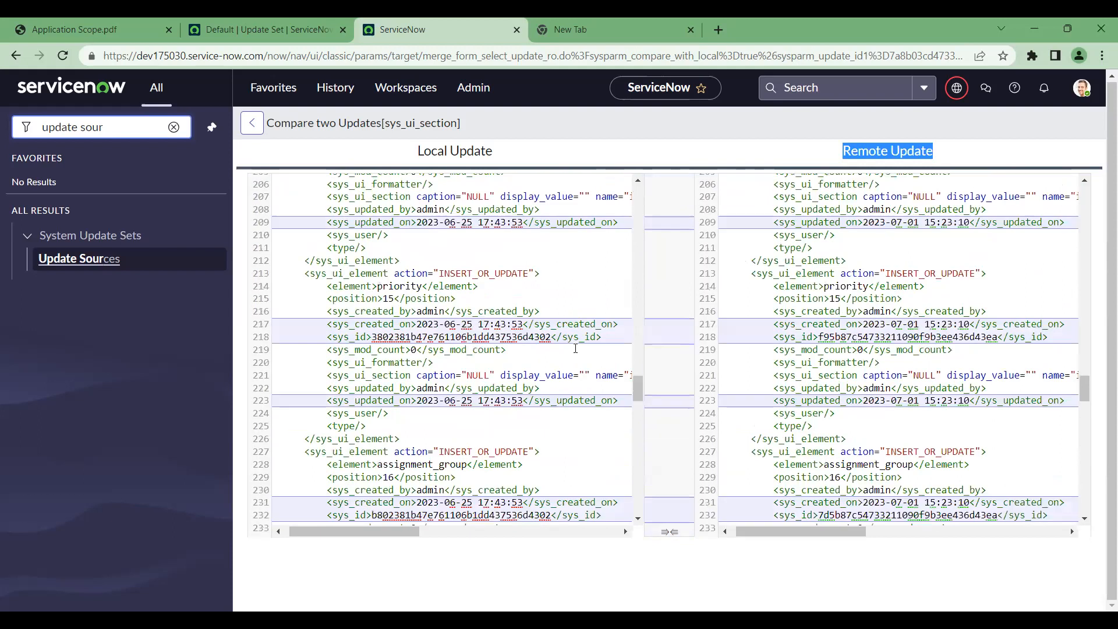
scroll(575, 348, "down", 6)
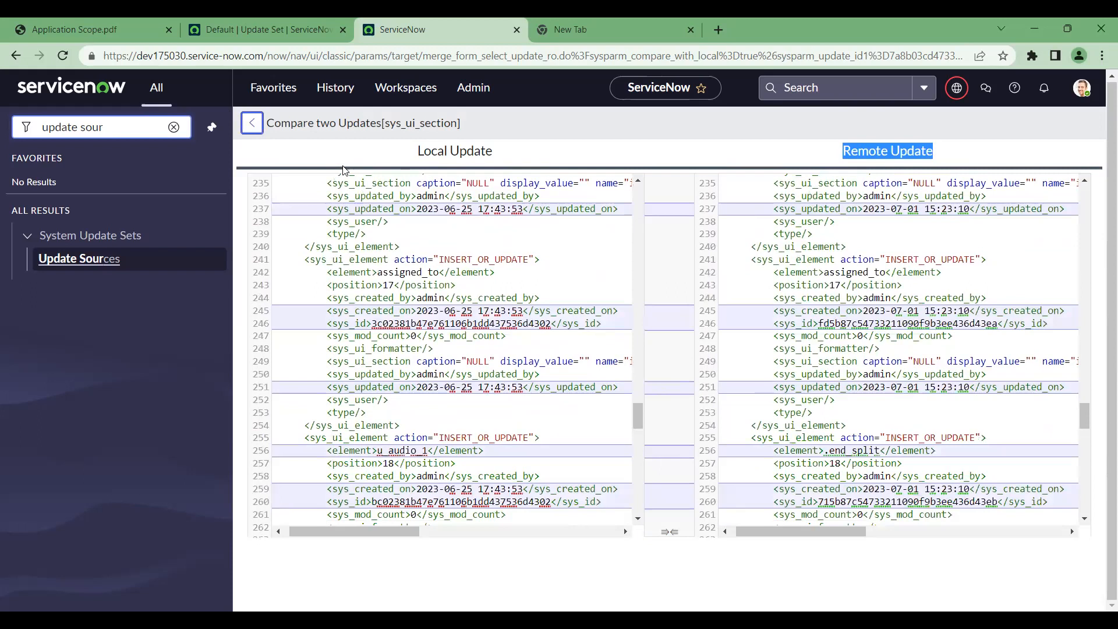
Go back to Update Set for testing and accept the remote update for its preview problem
left_click(252, 124)
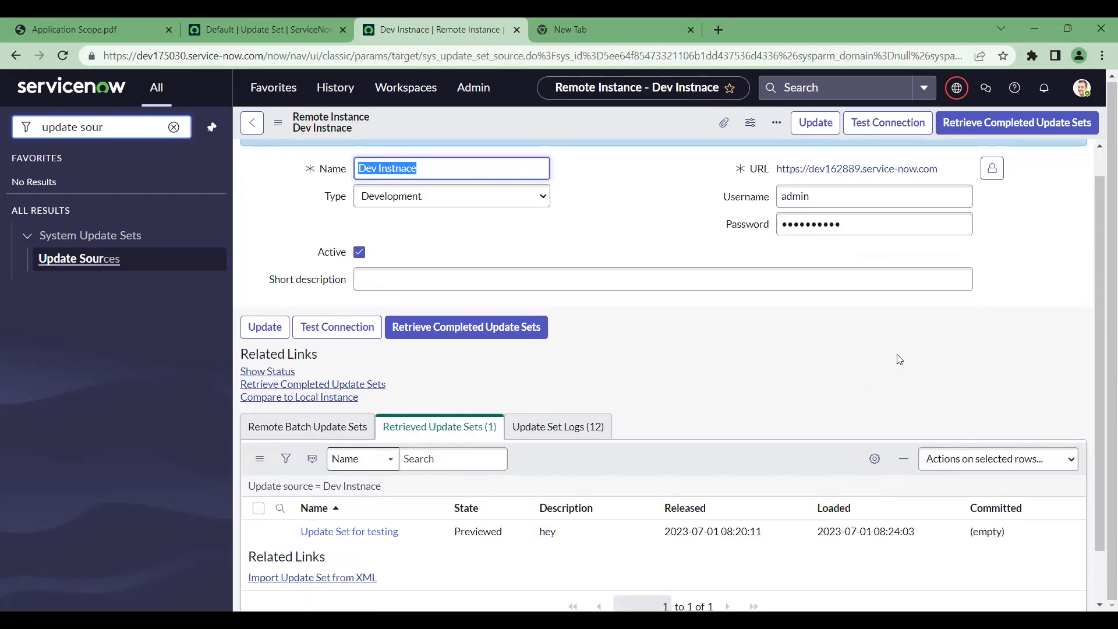
left_click(348, 531)
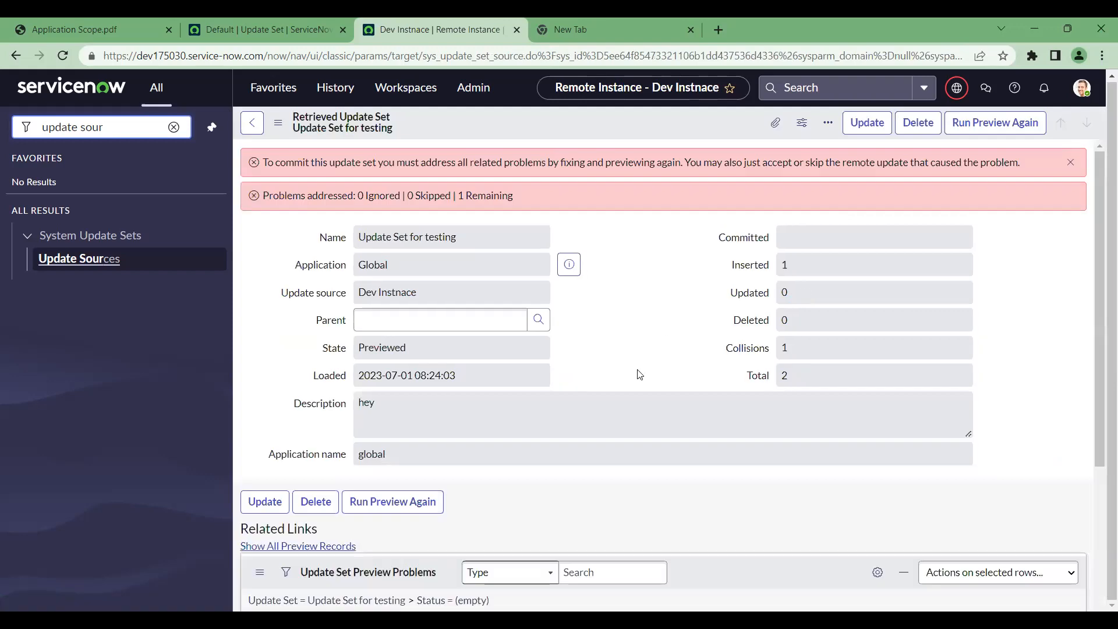
scroll(637, 374, "down", 3)
scroll(598, 441, "down", 1)
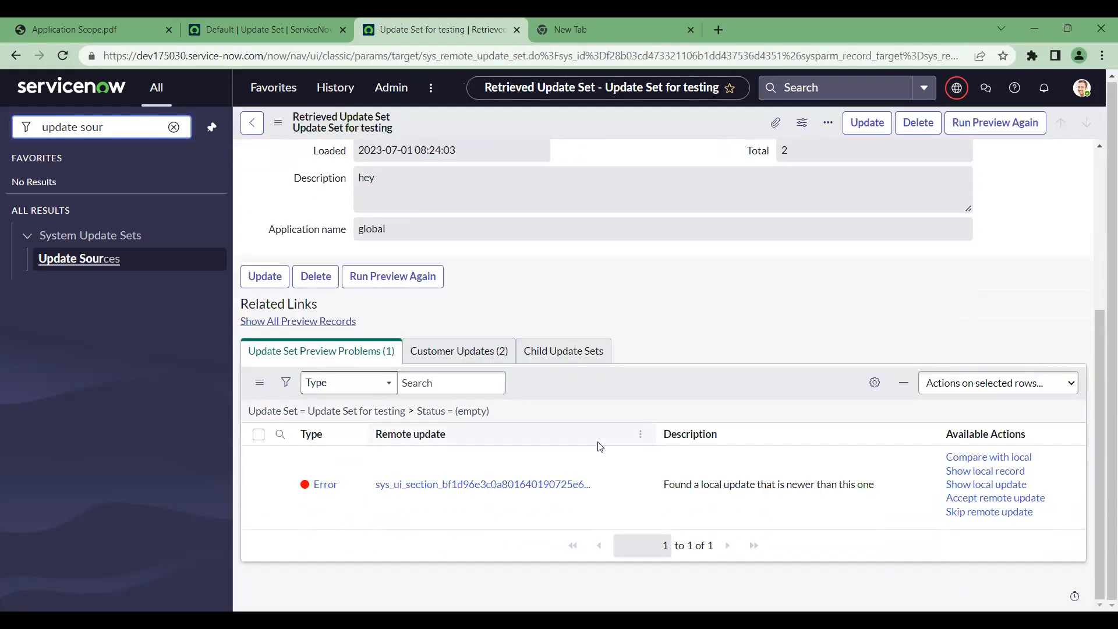
left_click(980, 499)
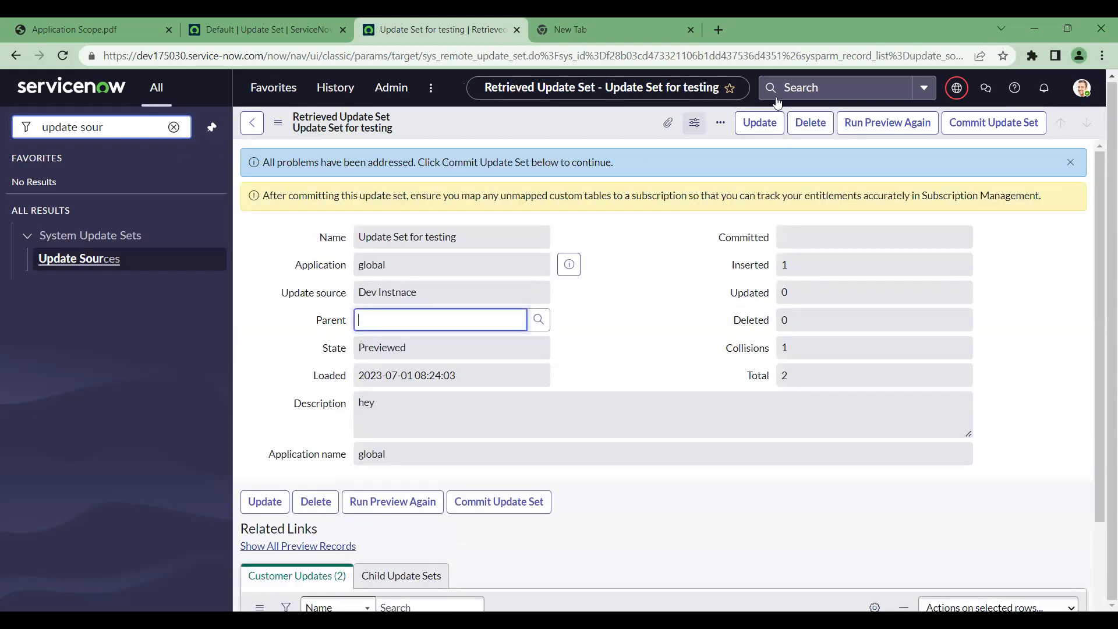
left_click(1078, 166)
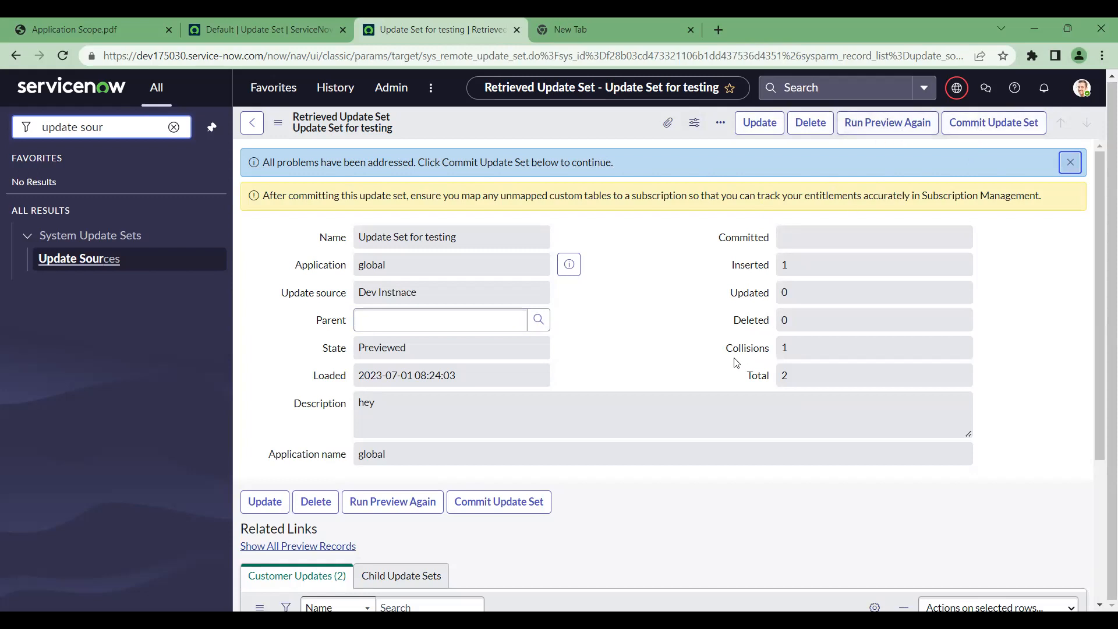
scroll(740, 364, "down", 3)
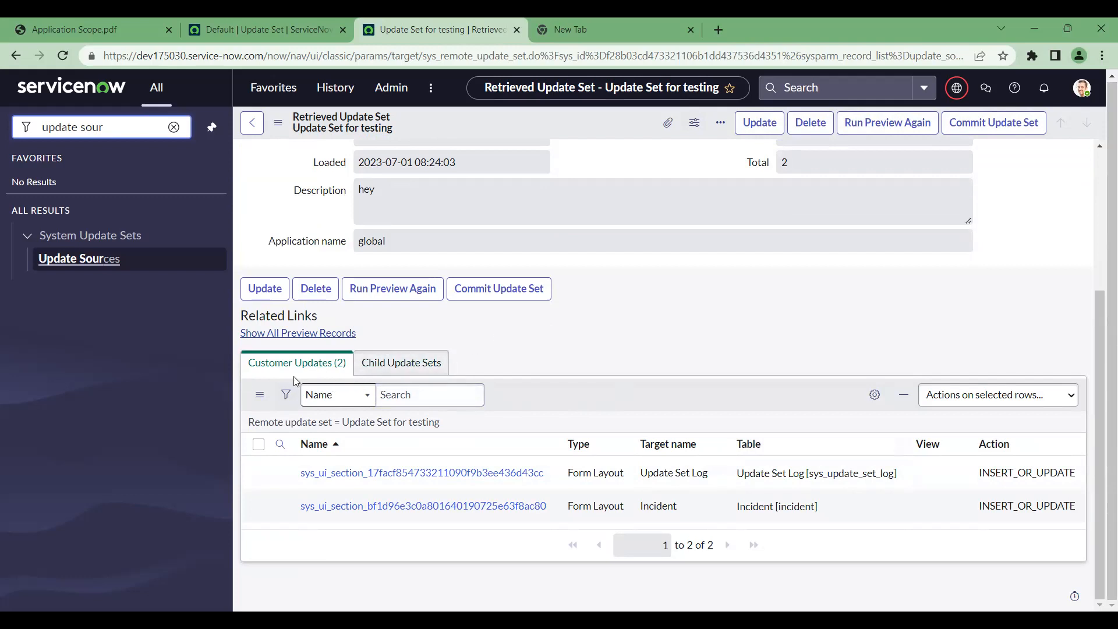
scroll(698, 373, "up", 5)
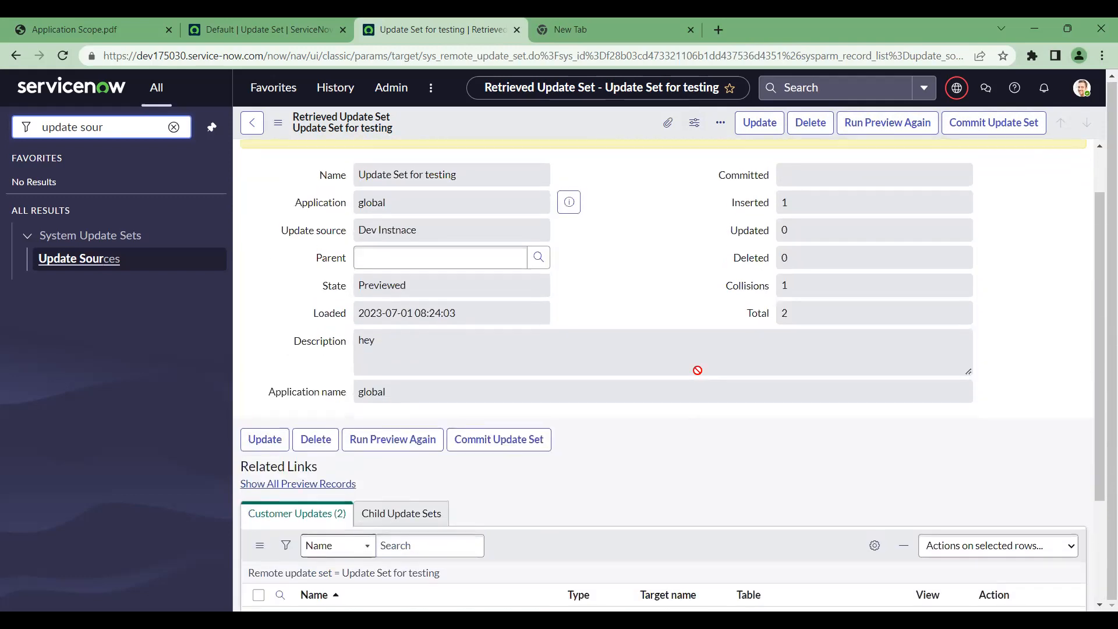
Commit Update Set for testing and close the success dialog once it reaches 100%
left_click(1018, 121)
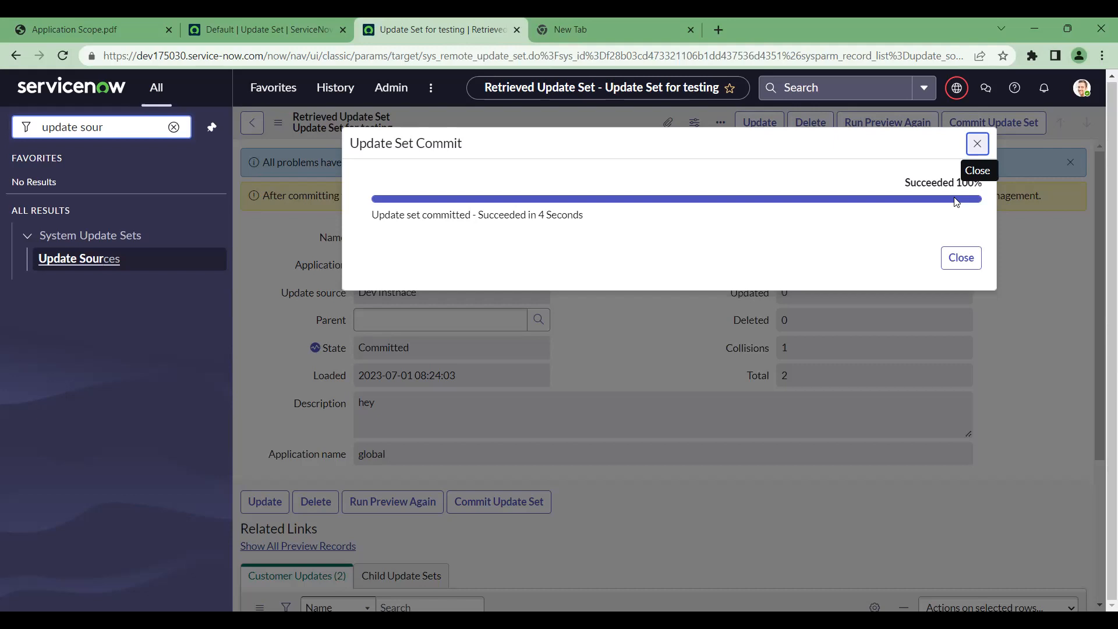
left_click(968, 263)
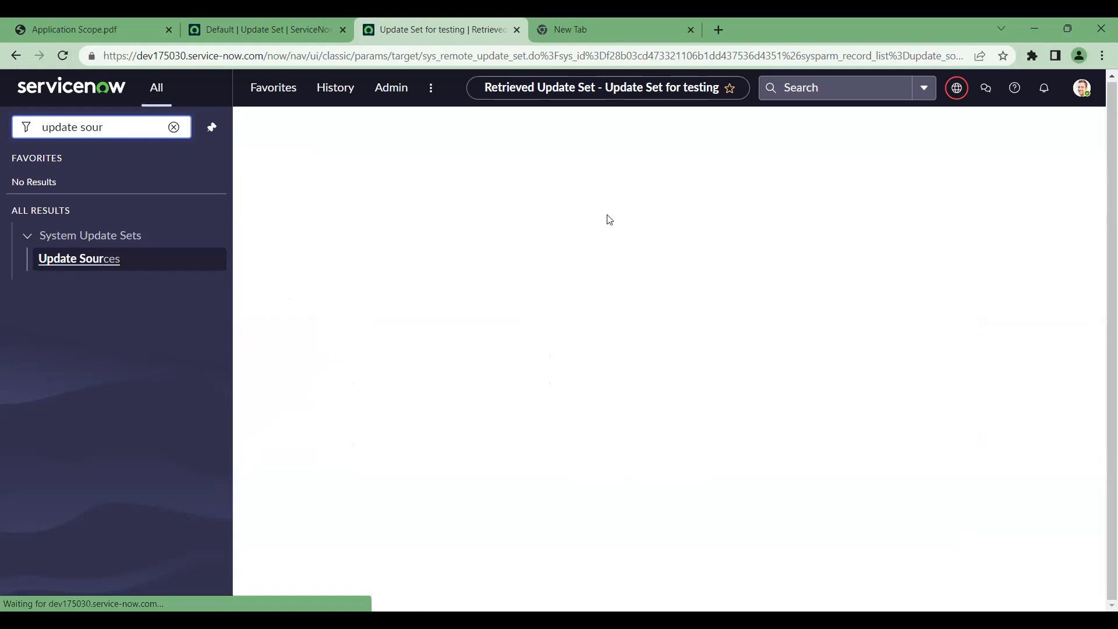
Filter the navigator for 'incident', open Incidents in a new tab, and open INC0008111
left_click(173, 127)
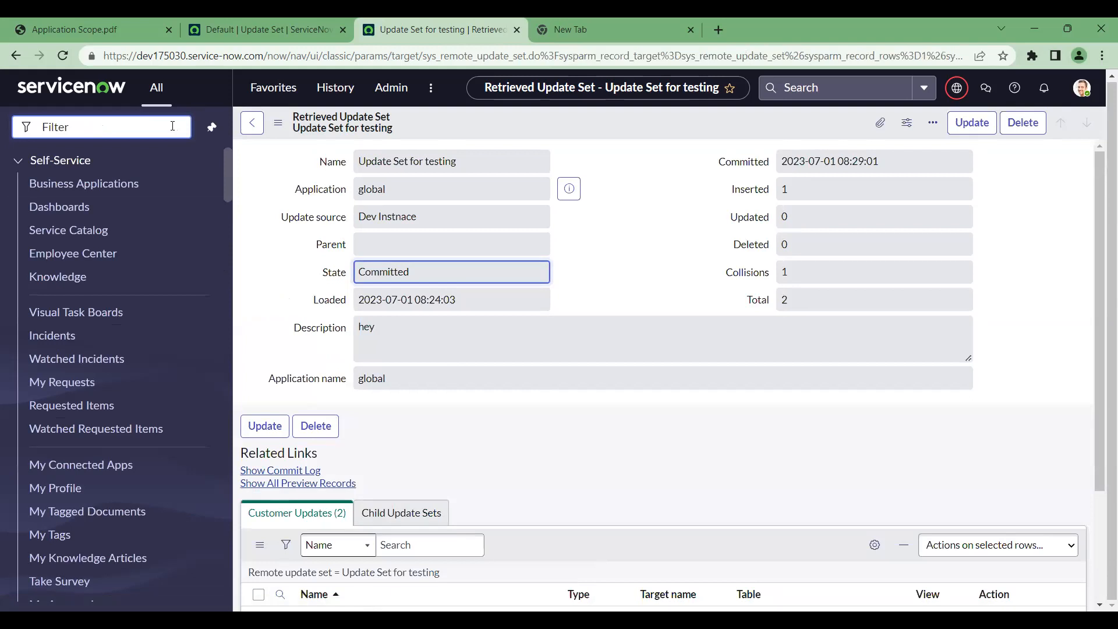
left_click(174, 125)
type("incident")
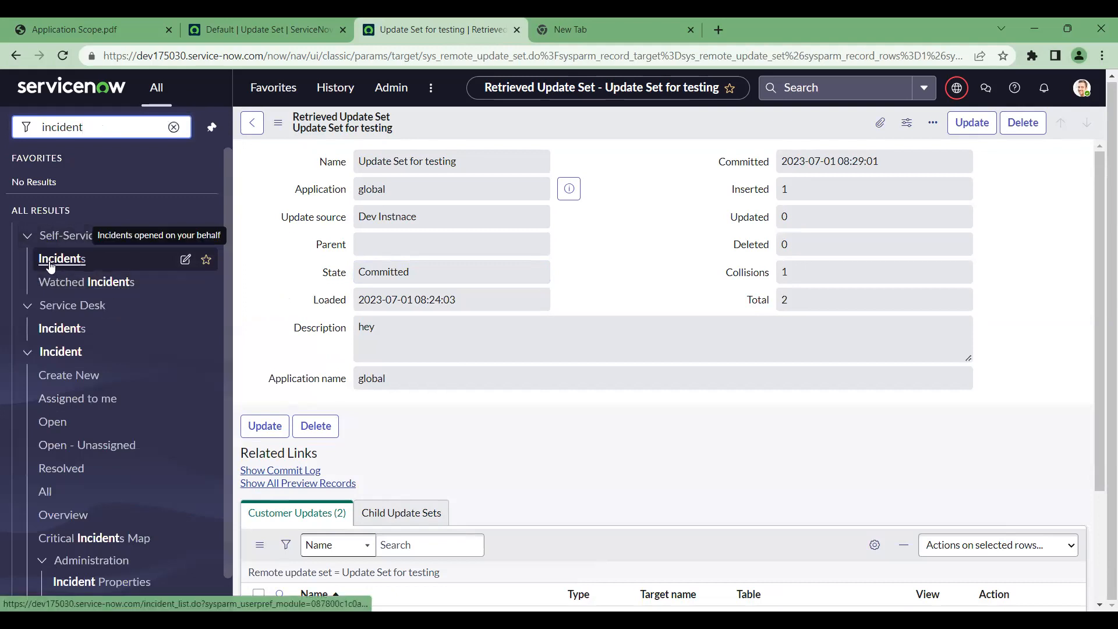
middle_click(50, 265)
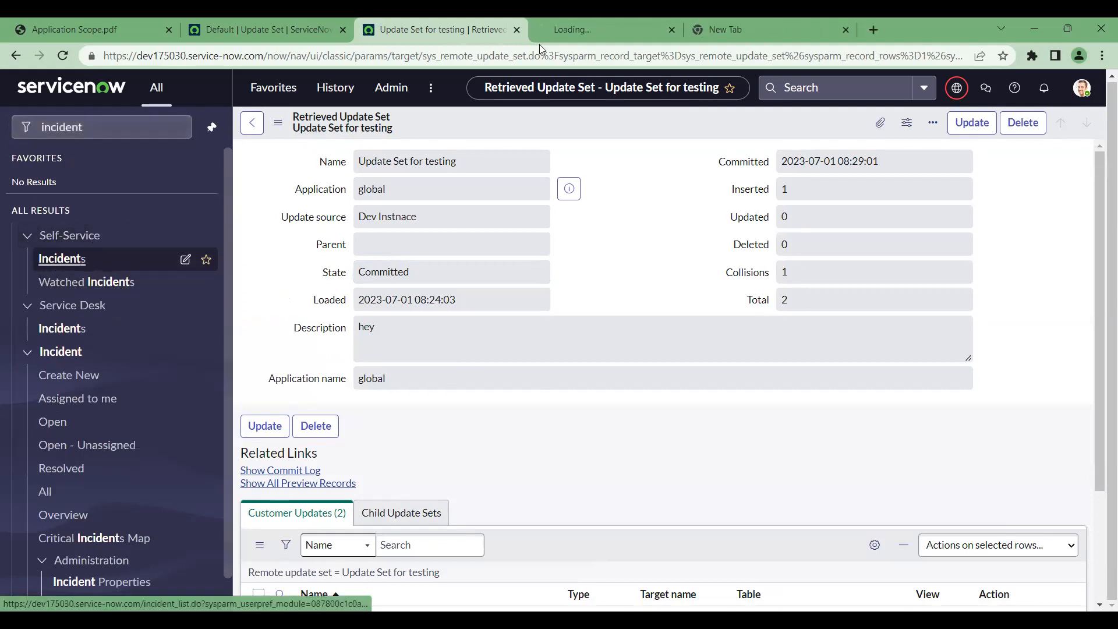
left_click(590, 26)
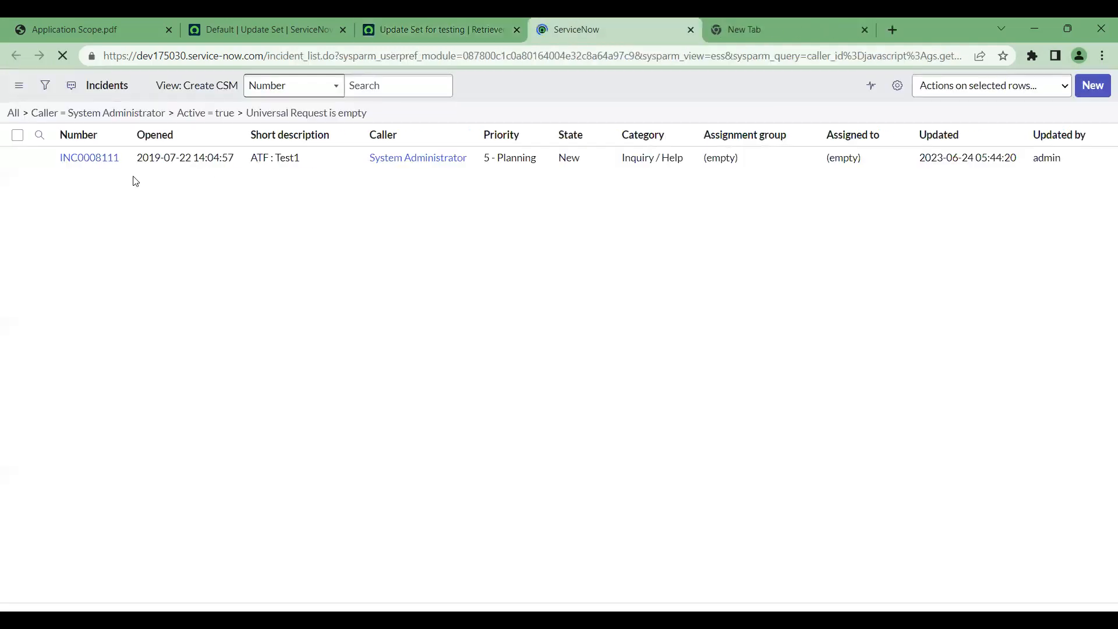
left_click(84, 194)
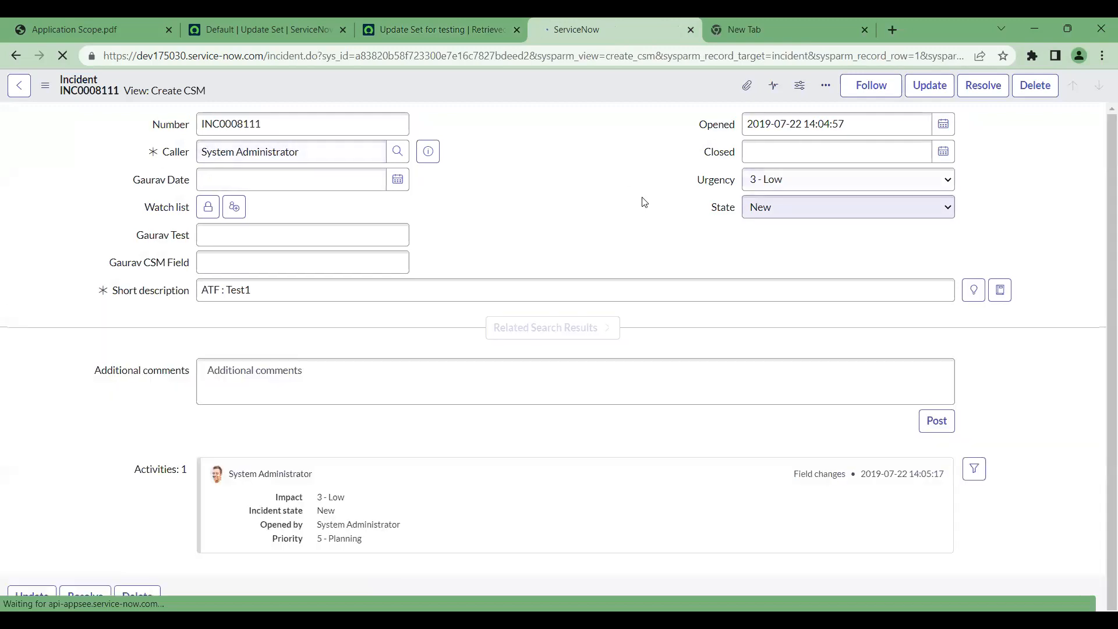
scroll(645, 202, "down", 4)
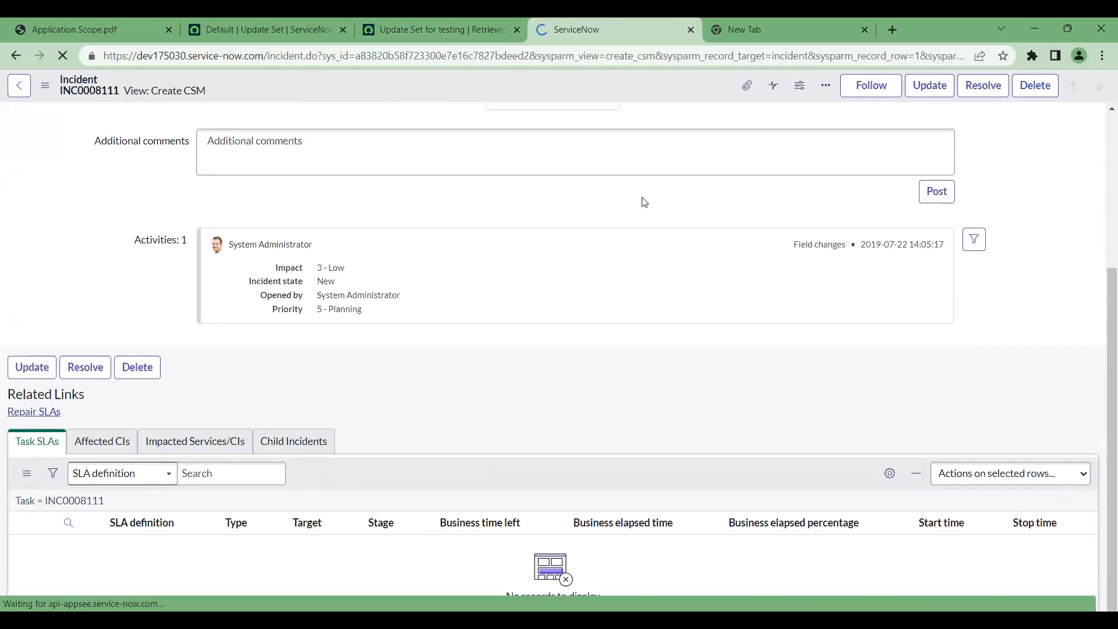
scroll(643, 202, "up", 4)
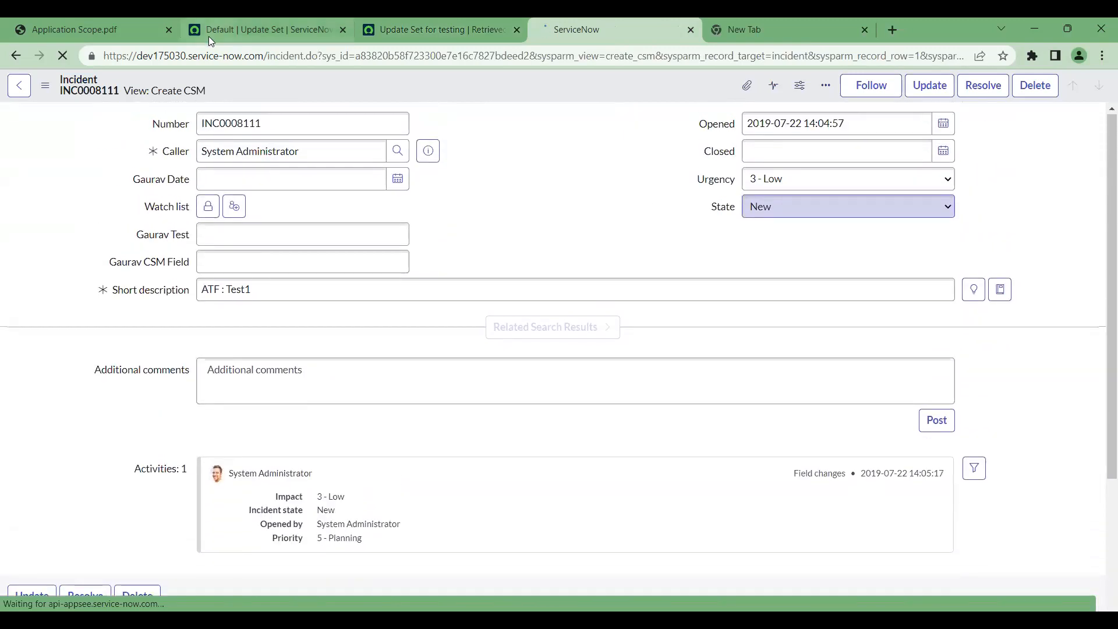
left_click(167, 99)
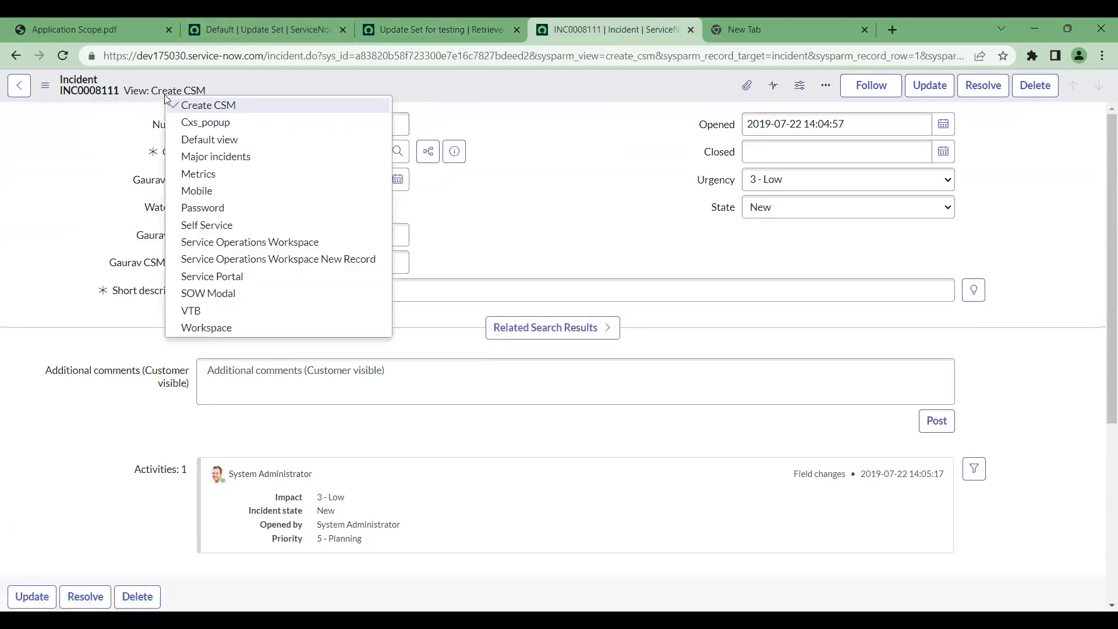
Show INC0008111 in Default view, inspect its Approval set field, then return to the update set tab
left_click(219, 148)
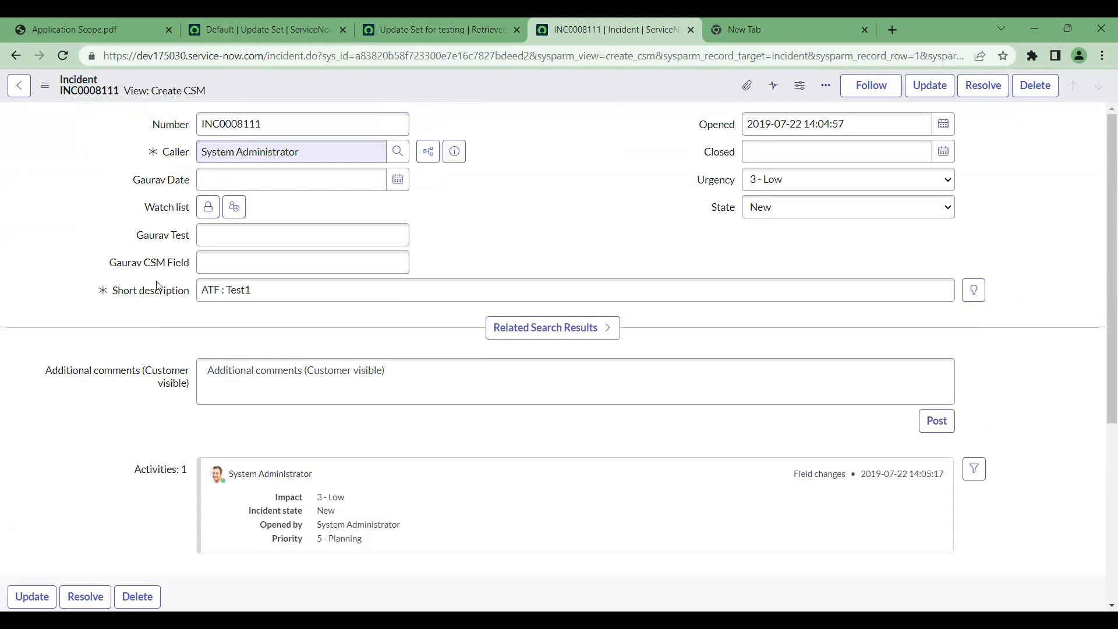
scroll(157, 285, "down", 5)
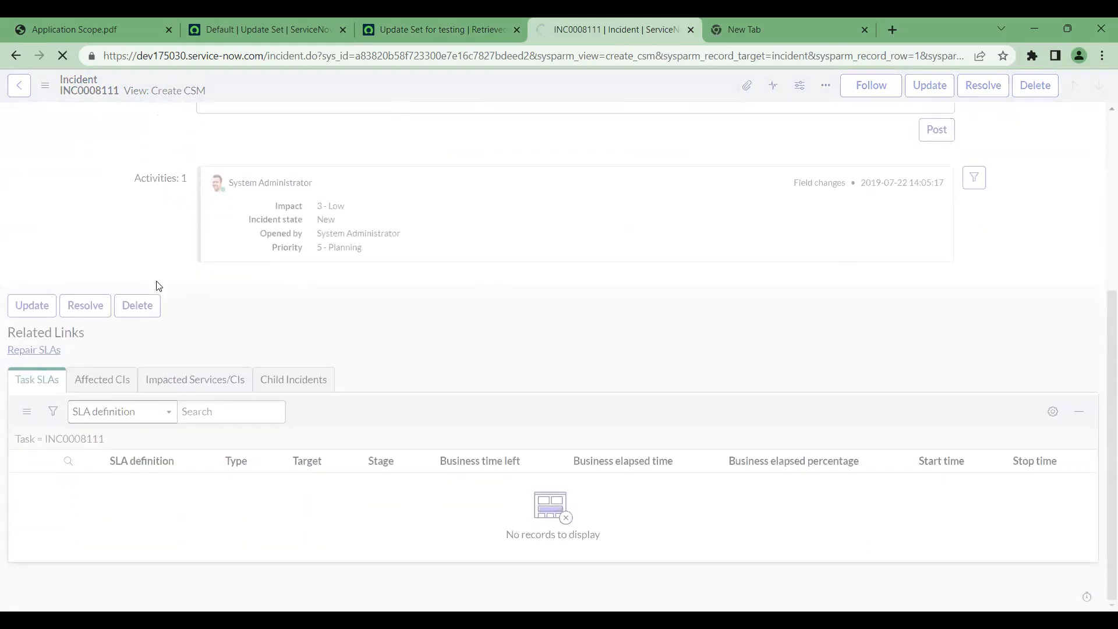
scroll(158, 285, "down", 3)
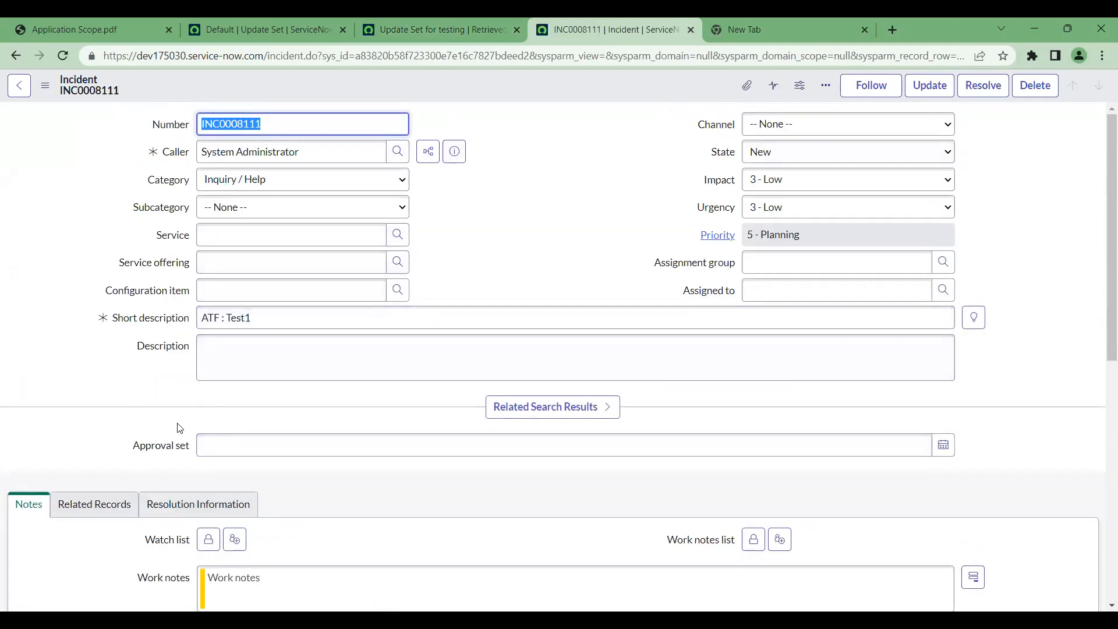
left_click_drag(139, 445, 199, 444)
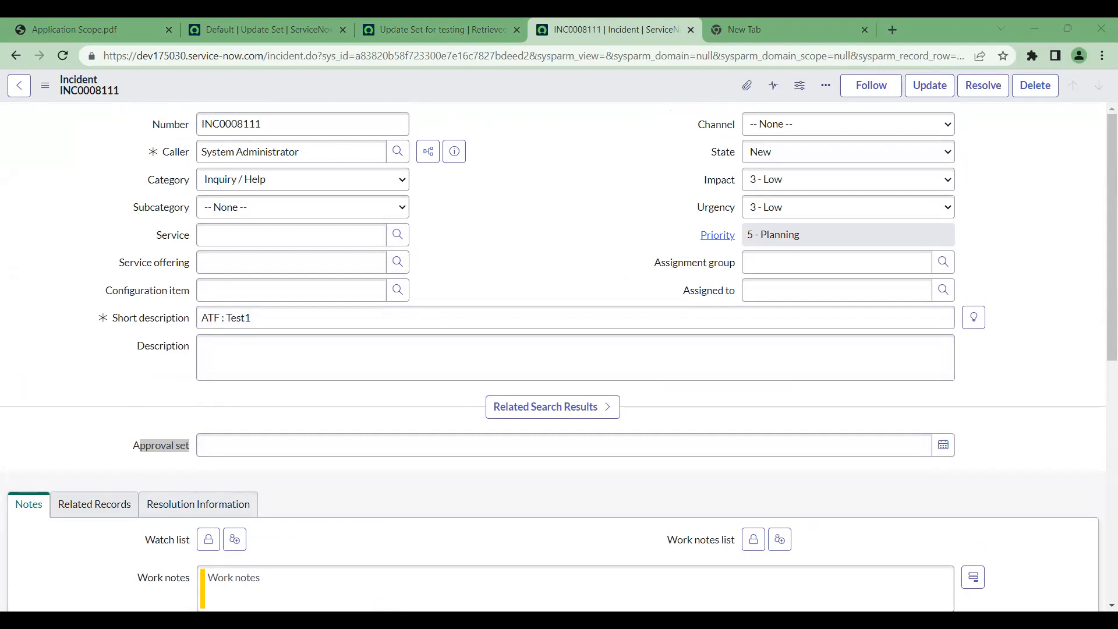
left_click(129, 456)
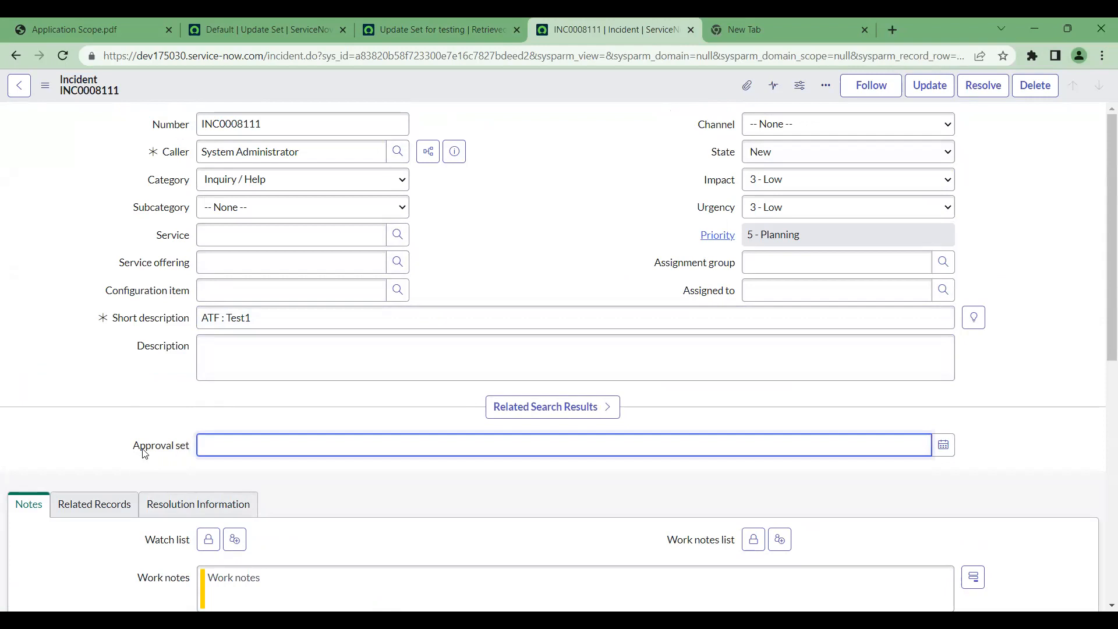
left_click(458, 32)
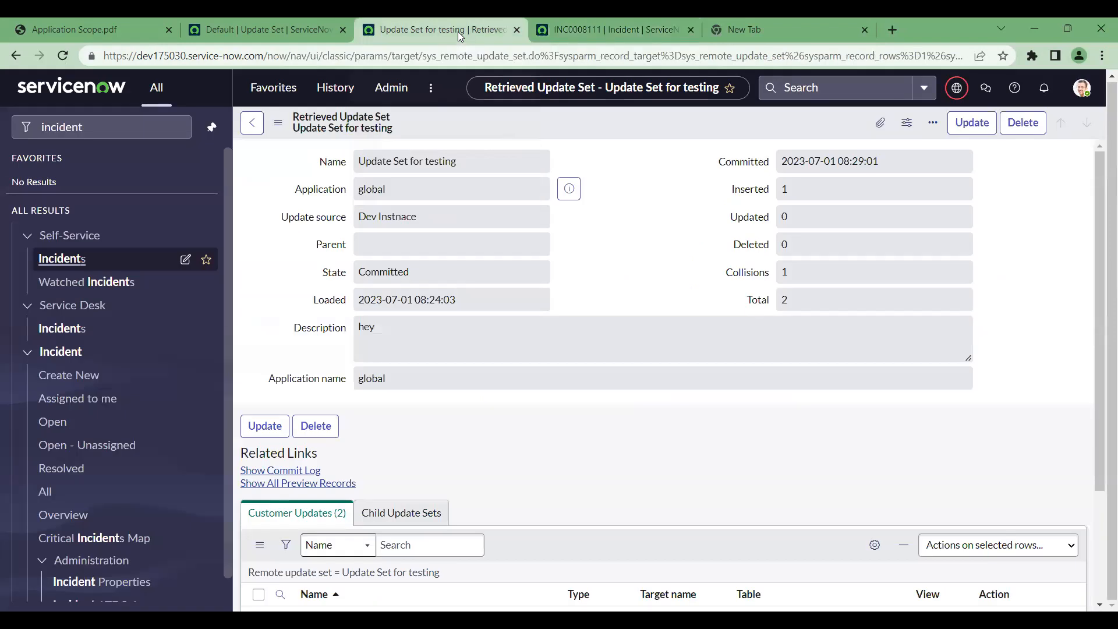
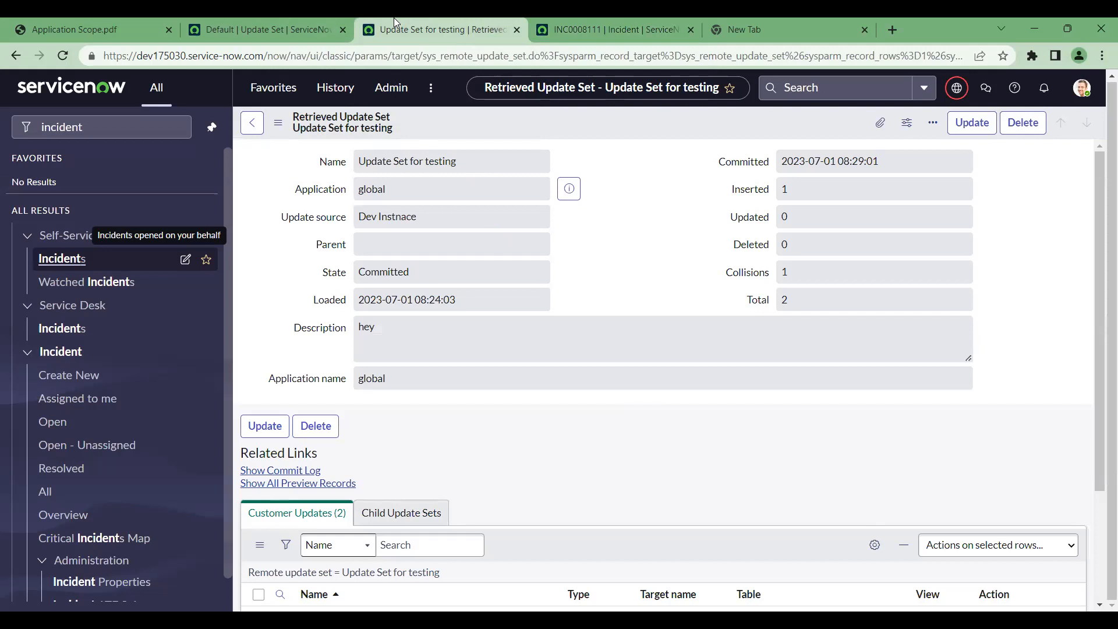
left_click(256, 24)
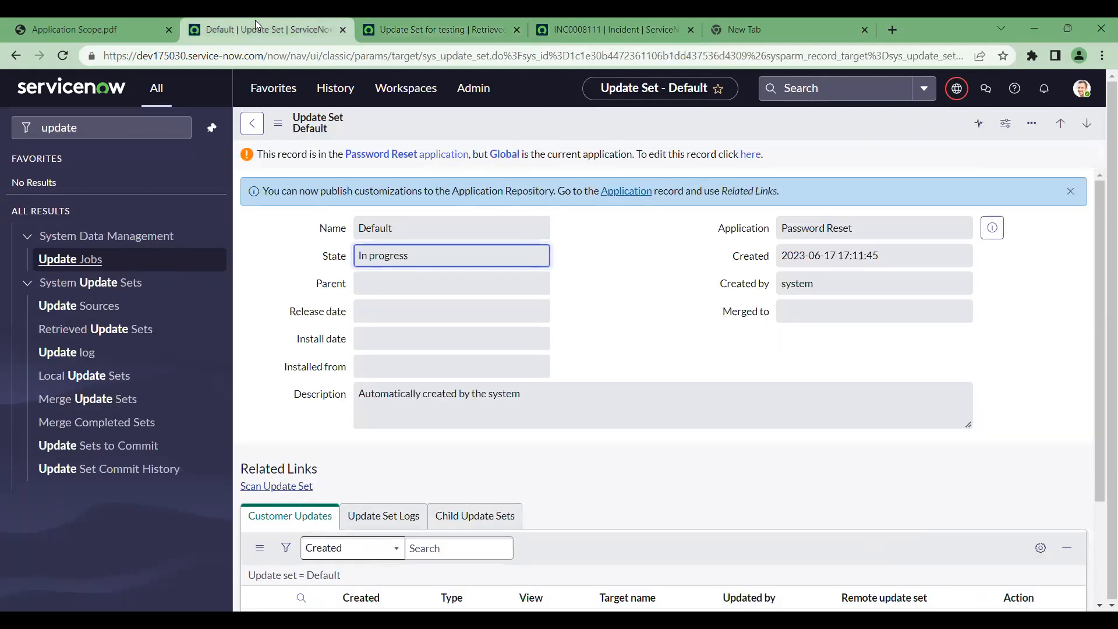
left_click(457, 17)
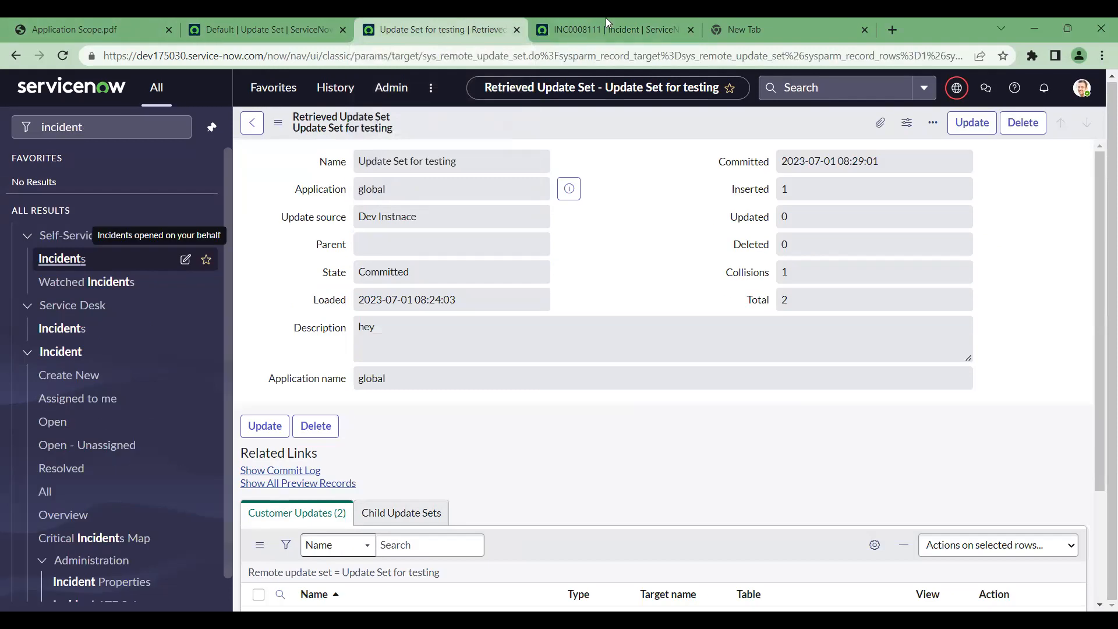
left_click(618, 18)
left_click(485, 18)
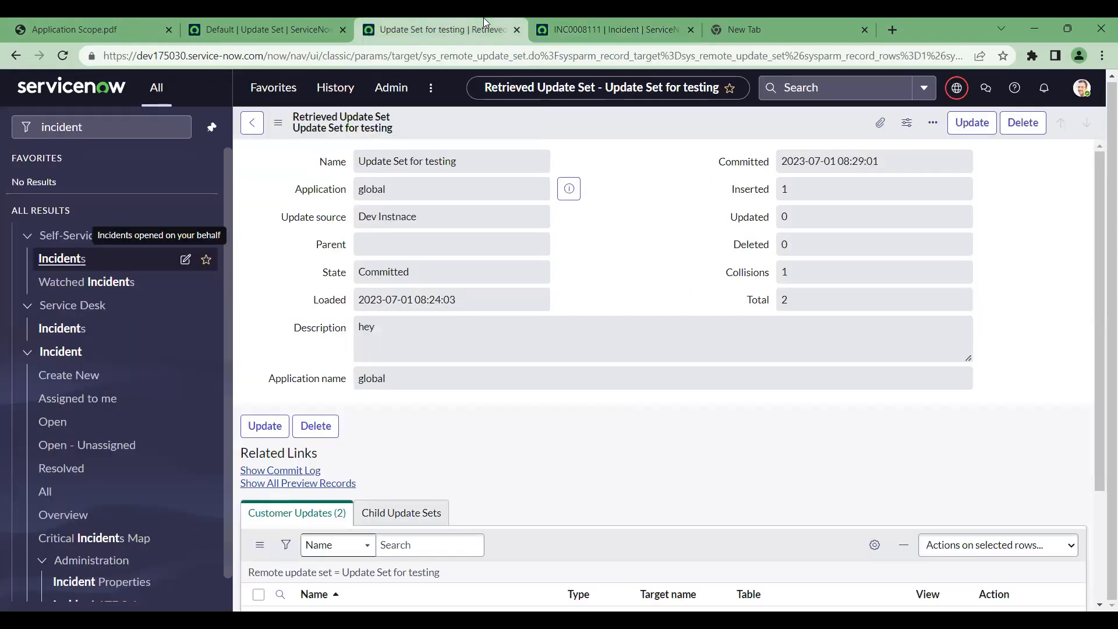